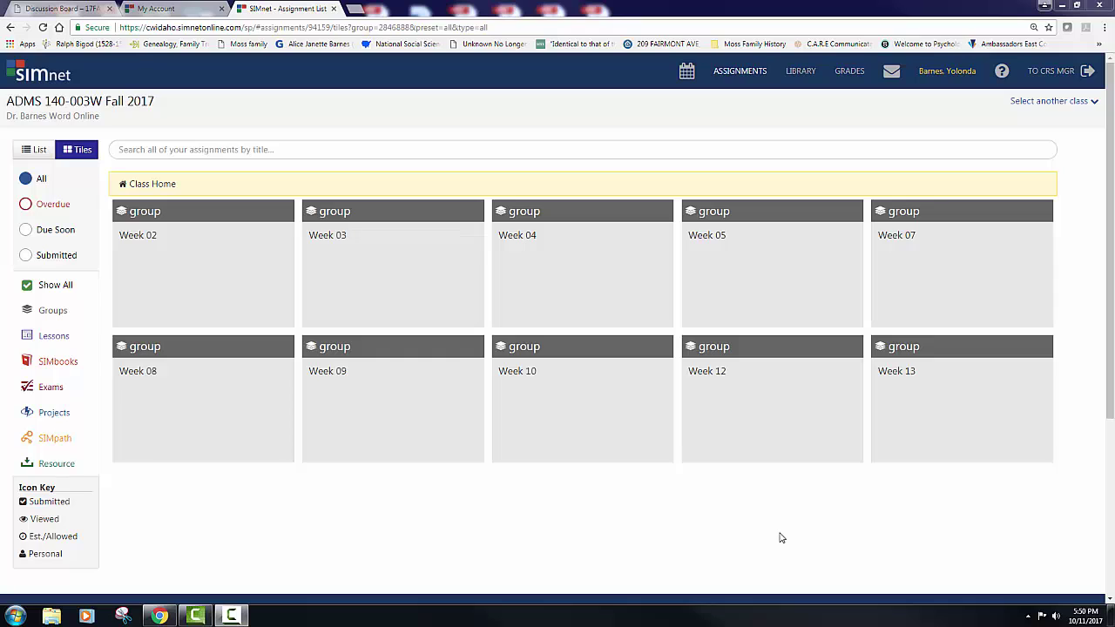
# Download the Guided Project 8-3 start file from SIMnet's Week 10 assignments and open it in Word.
pyautogui.click(608, 435)
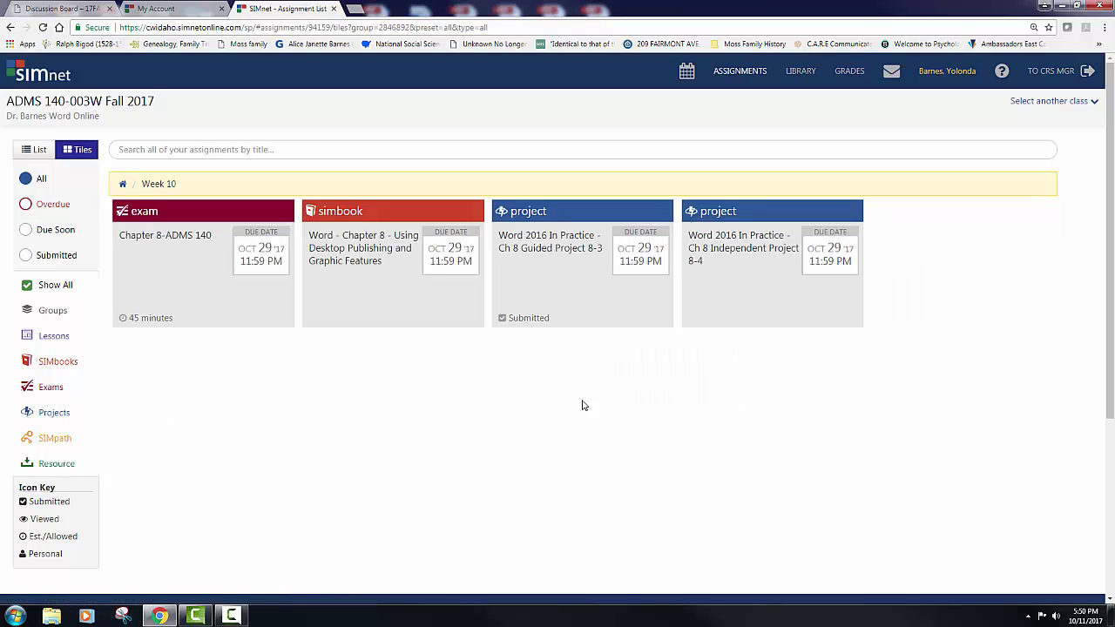
pyautogui.click(568, 310)
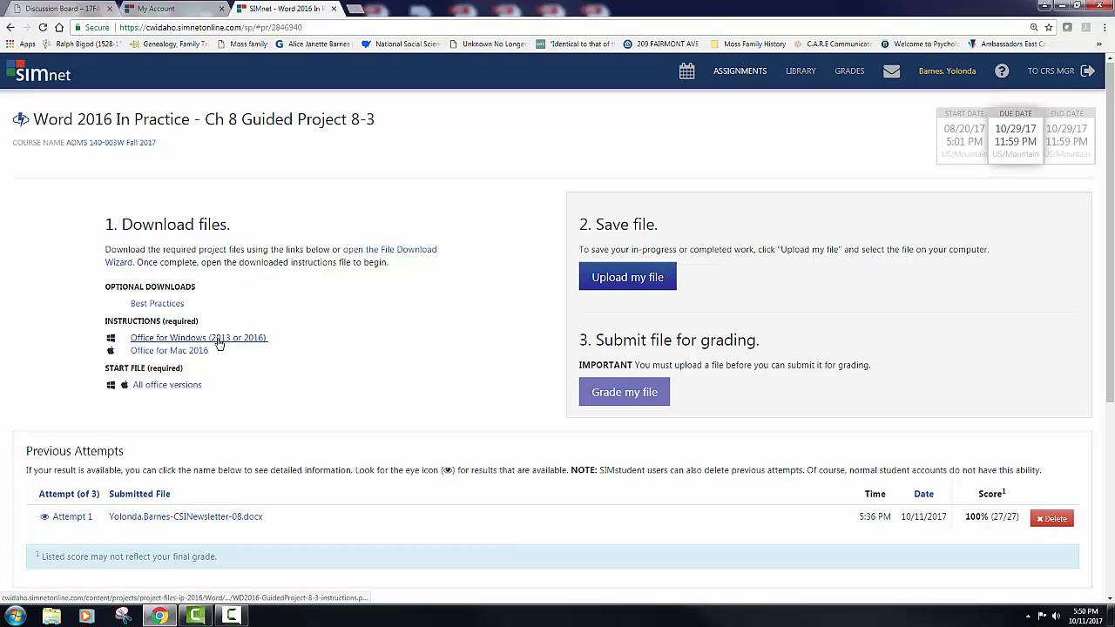
pyautogui.click(181, 389)
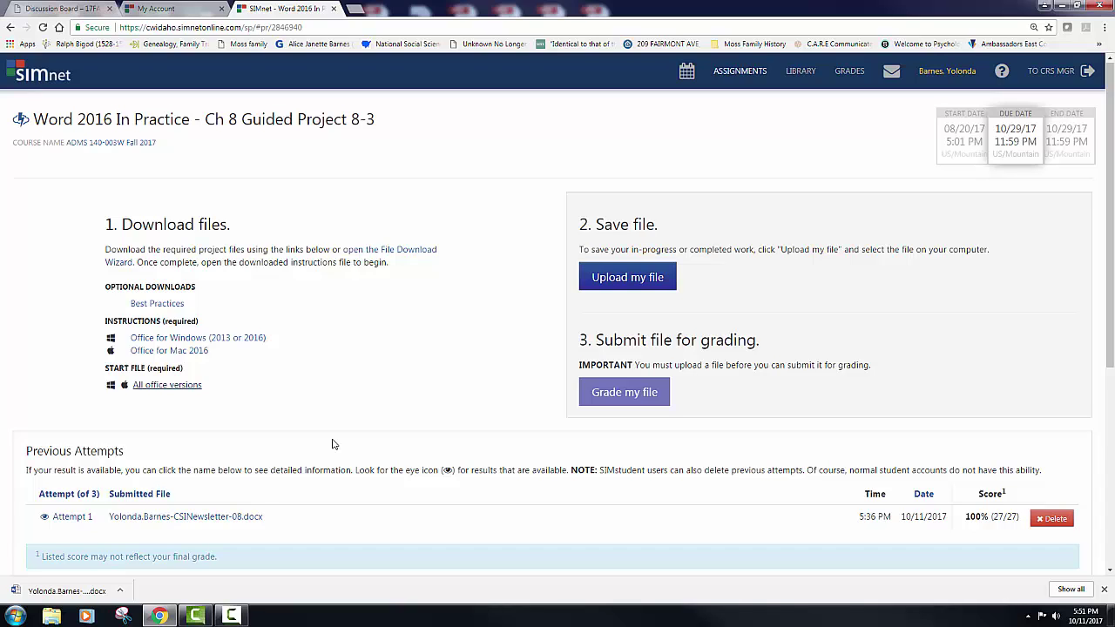
pyautogui.click(83, 592)
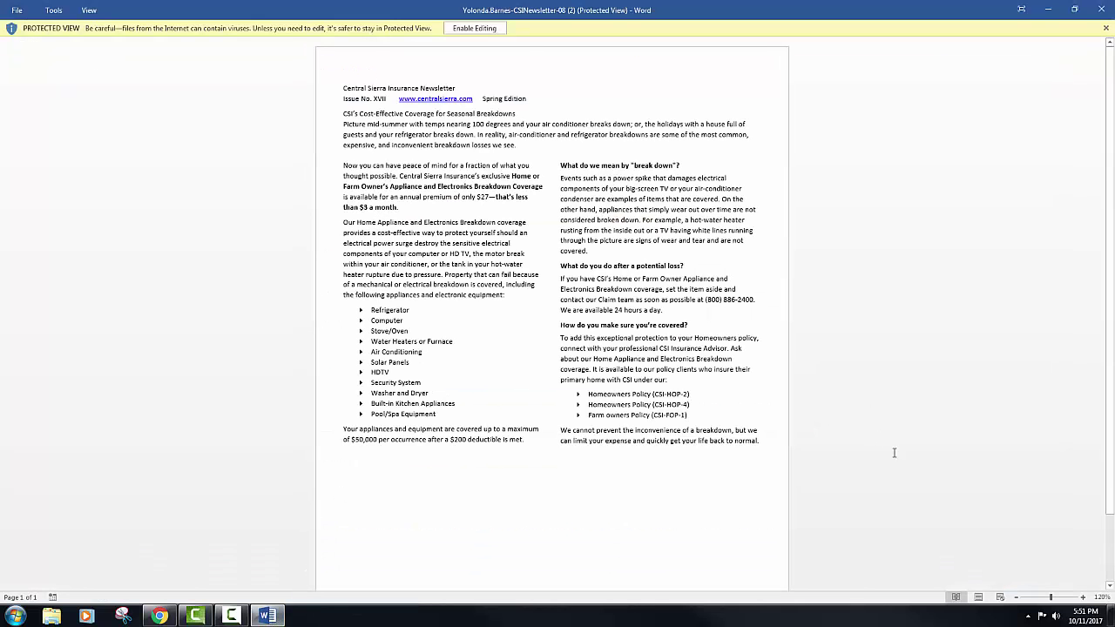
# Mute the computer's sound and enable editing on the CSI newsletter.
pyautogui.click(1059, 617)
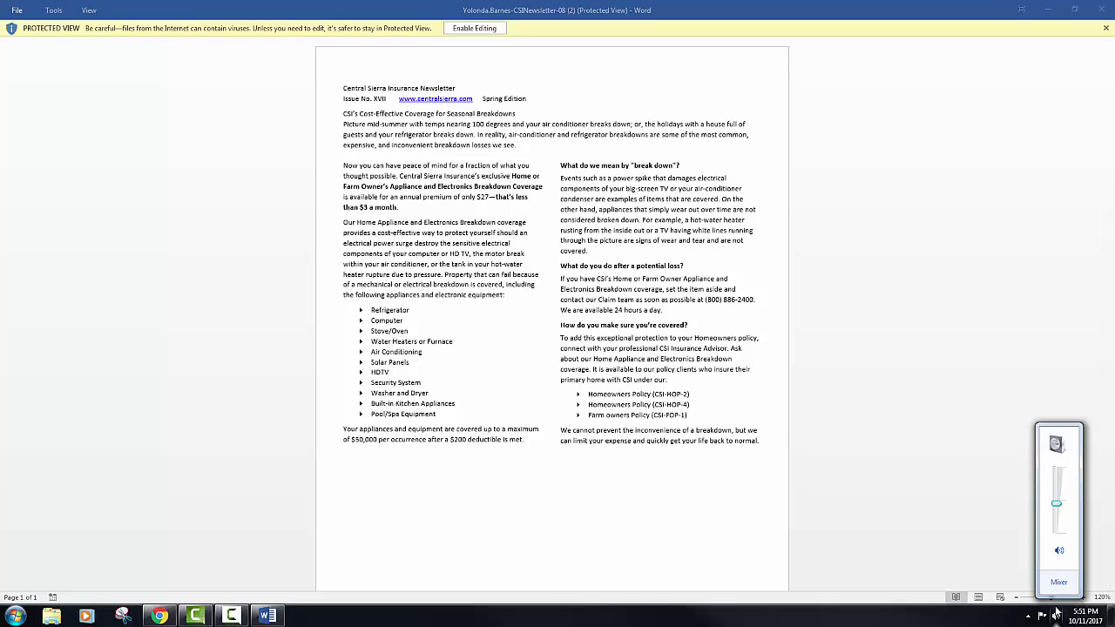
pyautogui.moveTo(1057, 508)
pyautogui.moveTo(1057, 508); pyautogui.dragTo(1059, 556)
pyautogui.click(621, 453)
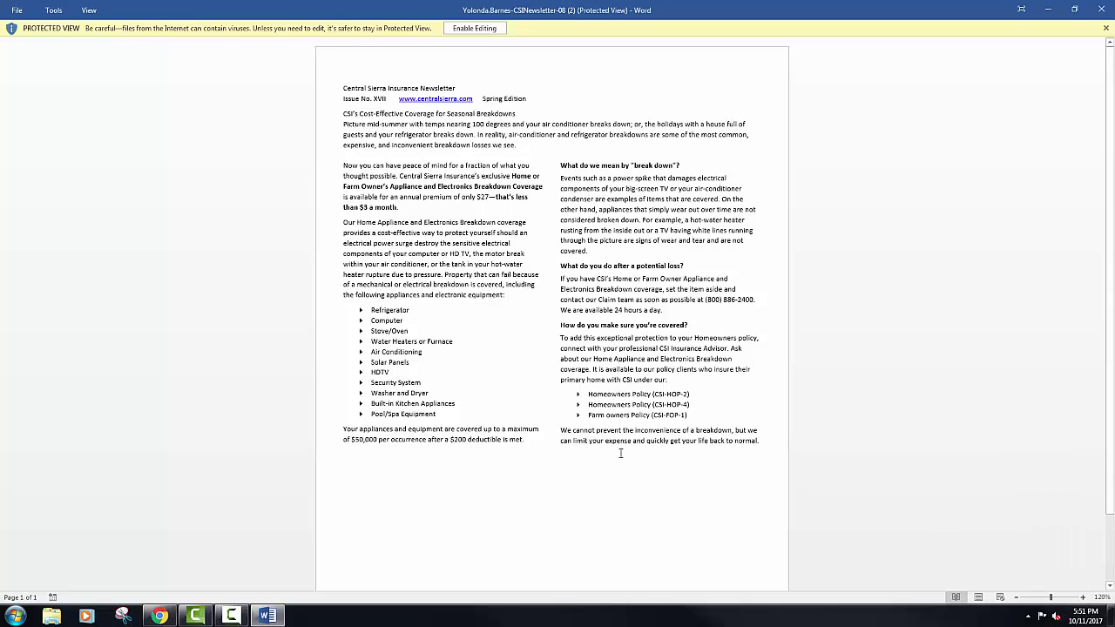
pyautogui.click(466, 32)
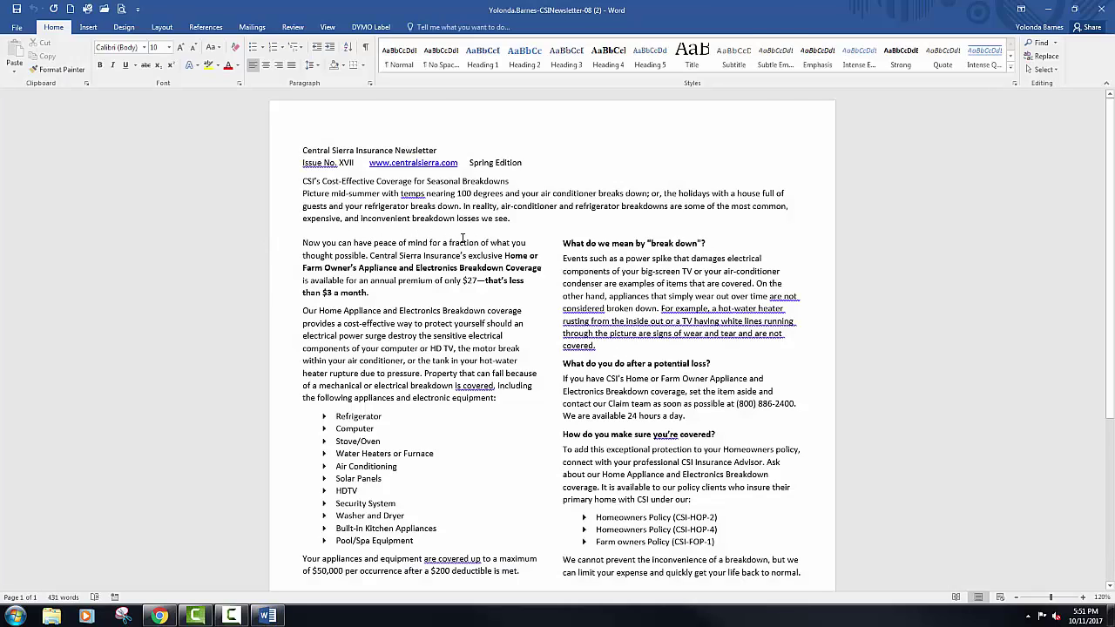
# Save the newsletter as CSINewsletter-08 in ADMS 140 > Chapter 8, replacing the existing file.
pyautogui.press('F12')
pyautogui.click(51, 111)
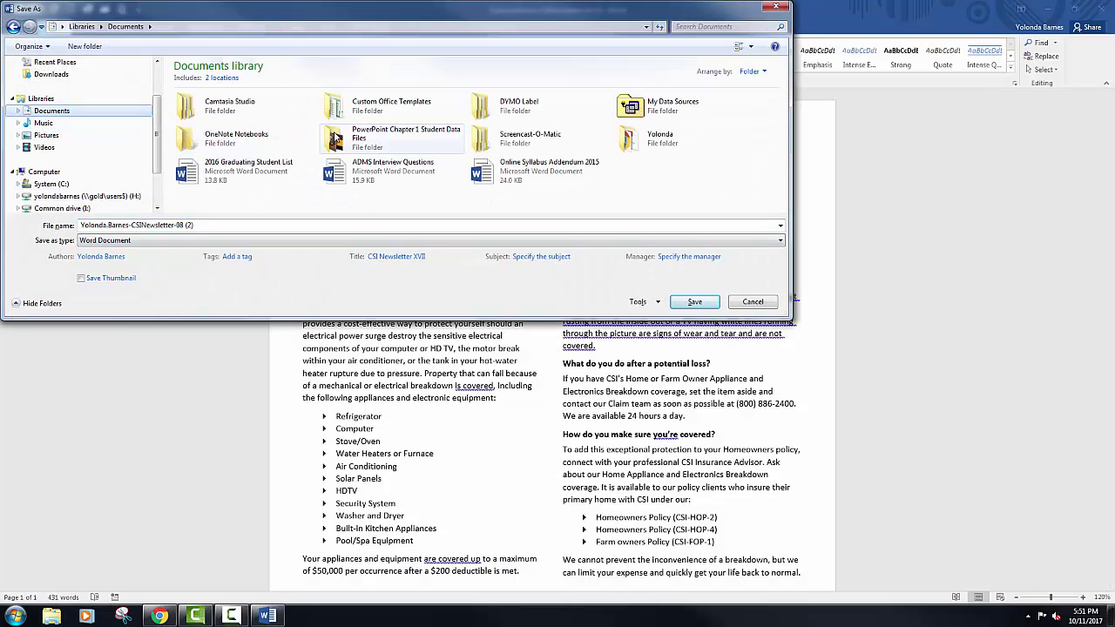
pyautogui.doubleClick(655, 141)
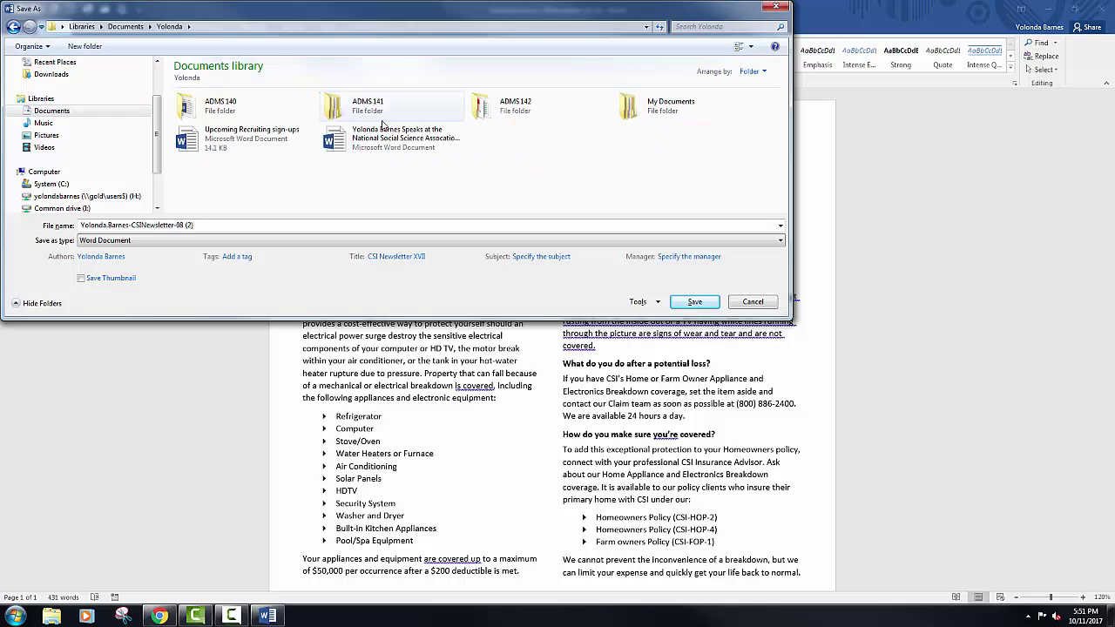
pyautogui.doubleClick(241, 110)
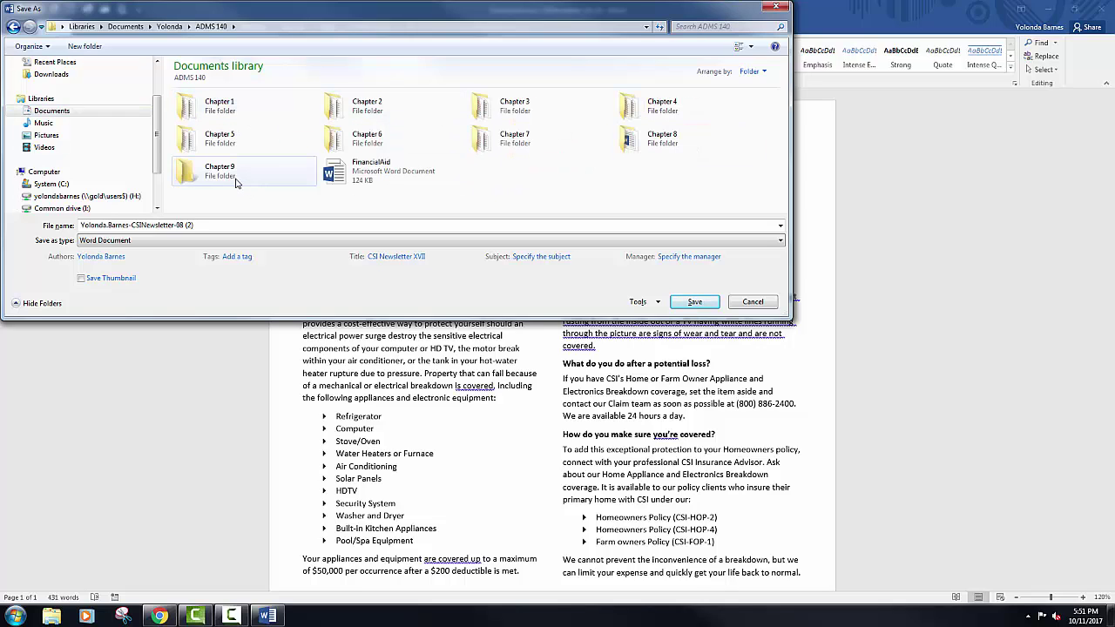
pyautogui.doubleClick(625, 139)
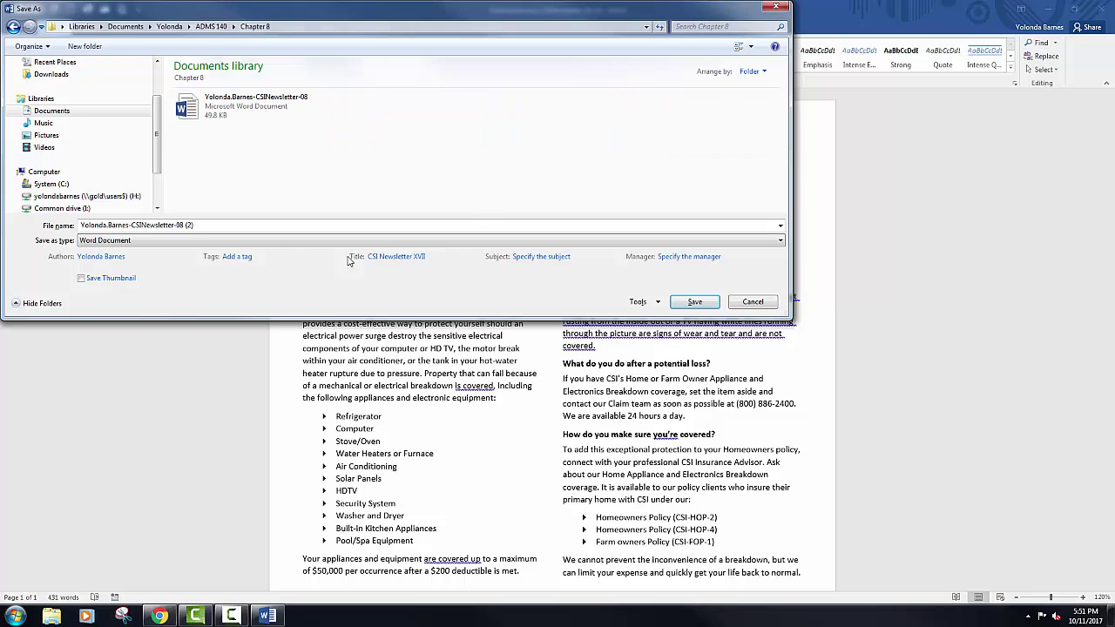
pyautogui.doubleClick(266, 227)
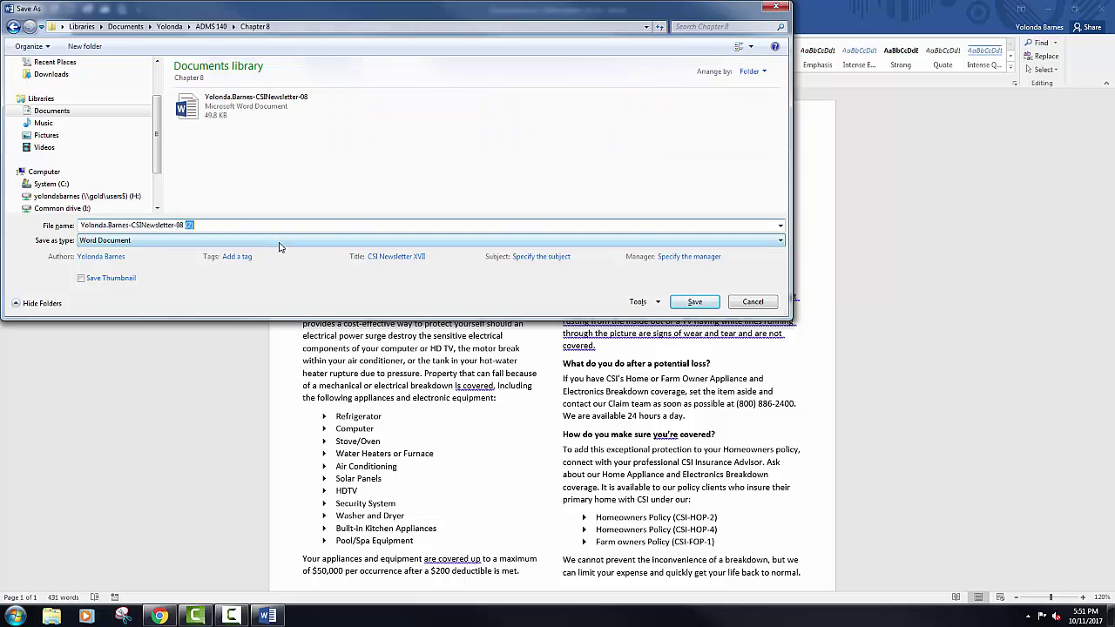
pyautogui.press('BackSpace')
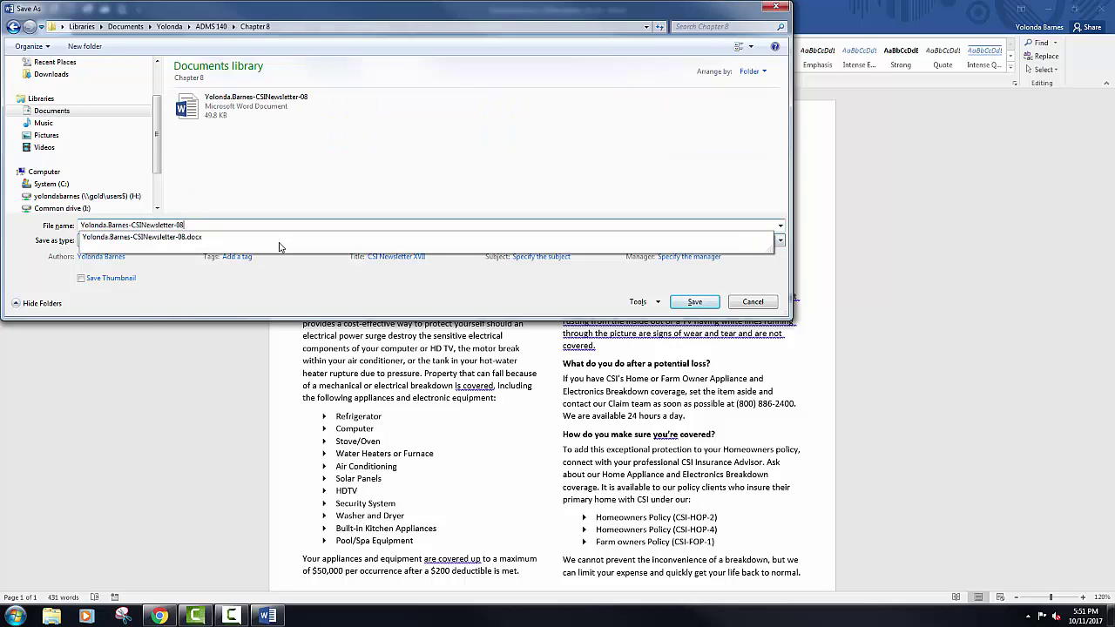
pyautogui.press('Return')
pyautogui.click(566, 336)
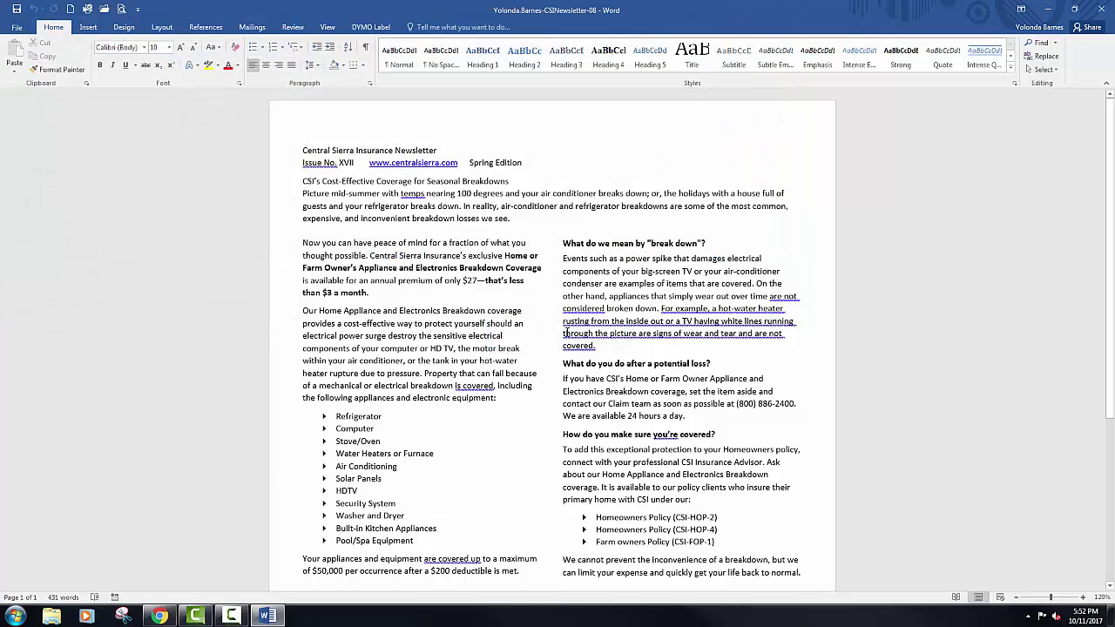
pyautogui.scroll(-6, 565, 332)
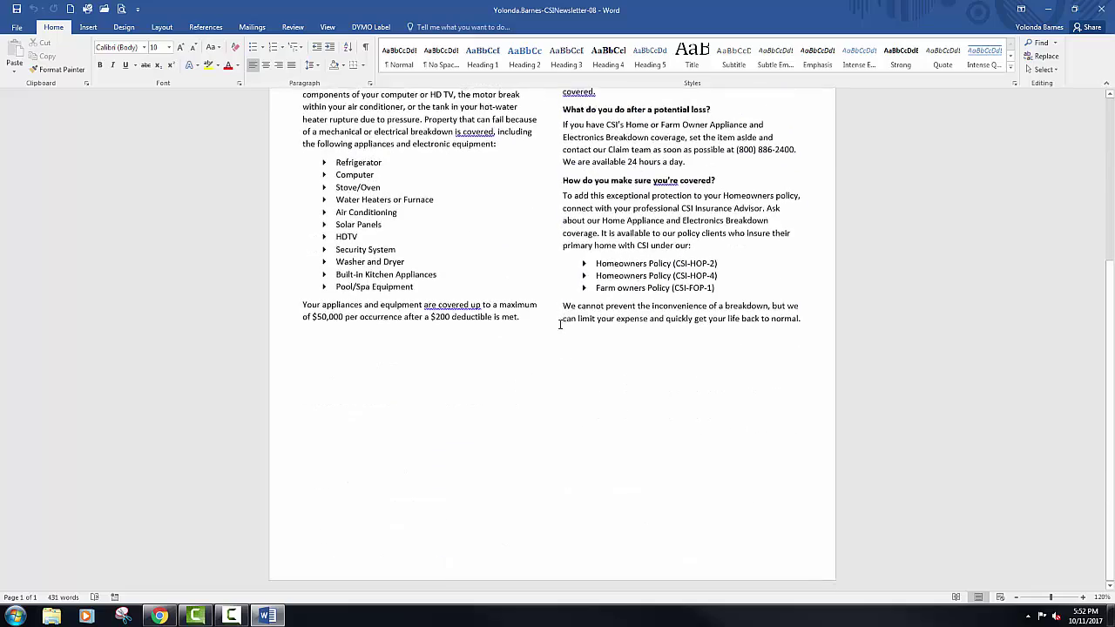
pyautogui.scroll(5, 562, 328)
pyautogui.scroll(1, 560, 325)
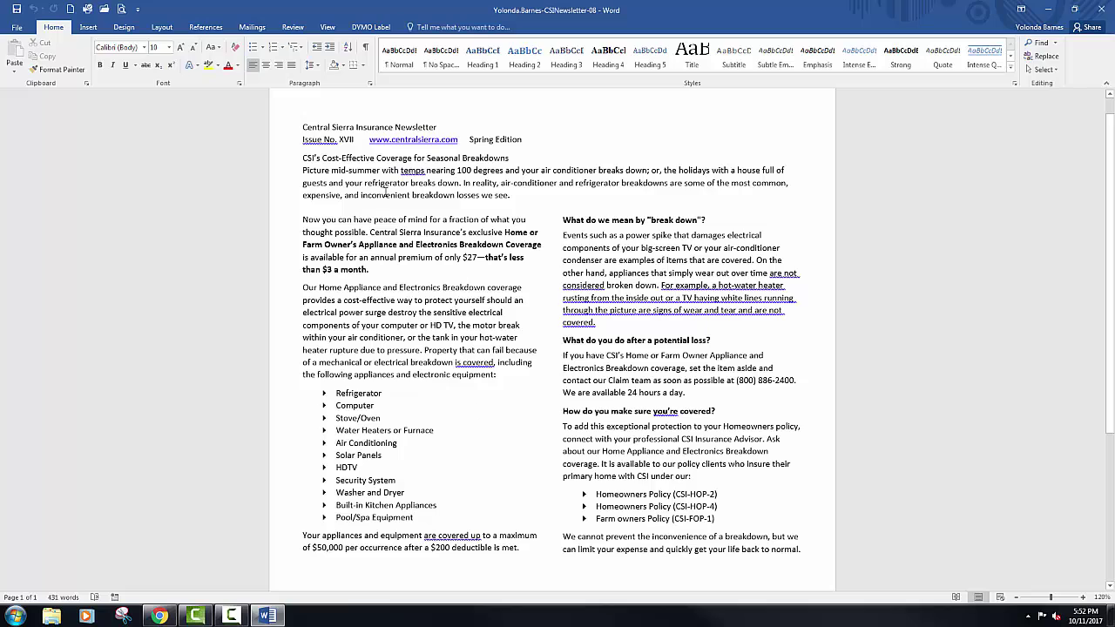
pyautogui.click(455, 232)
# Apply the Integral theme with the Yellow Orange colour scheme from the Design tab.
pyautogui.click(123, 29)
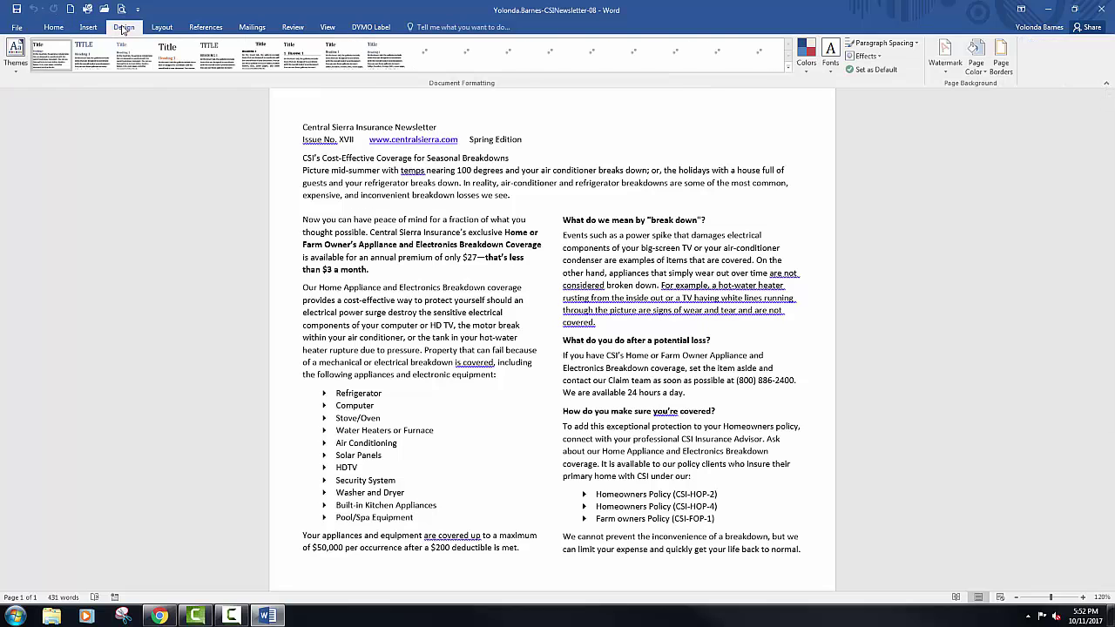
pyautogui.click(17, 69)
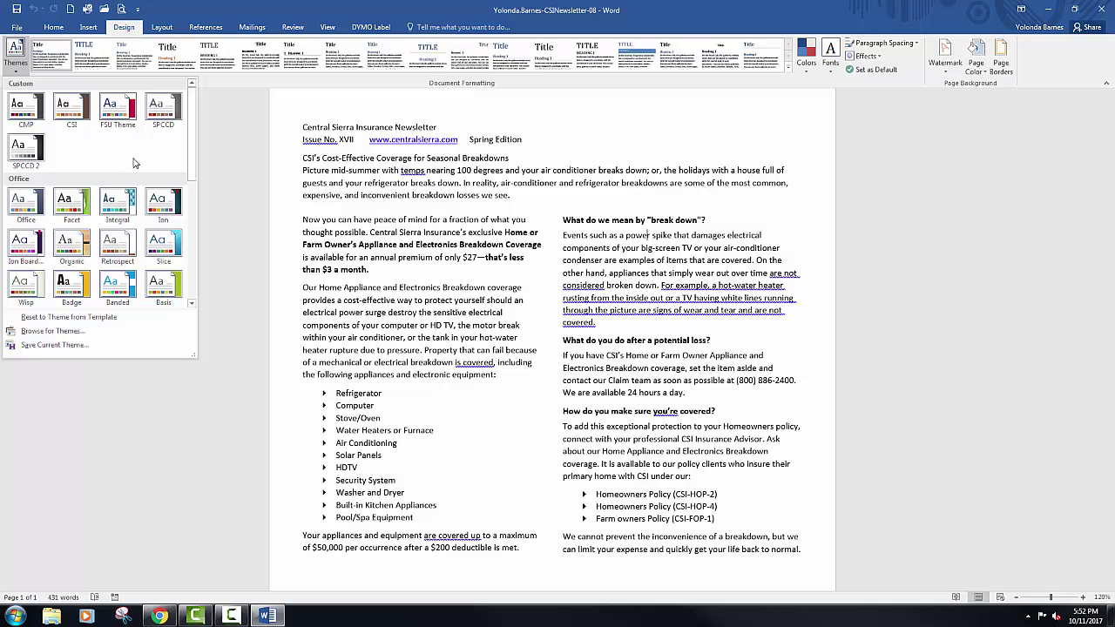
pyautogui.click(114, 214)
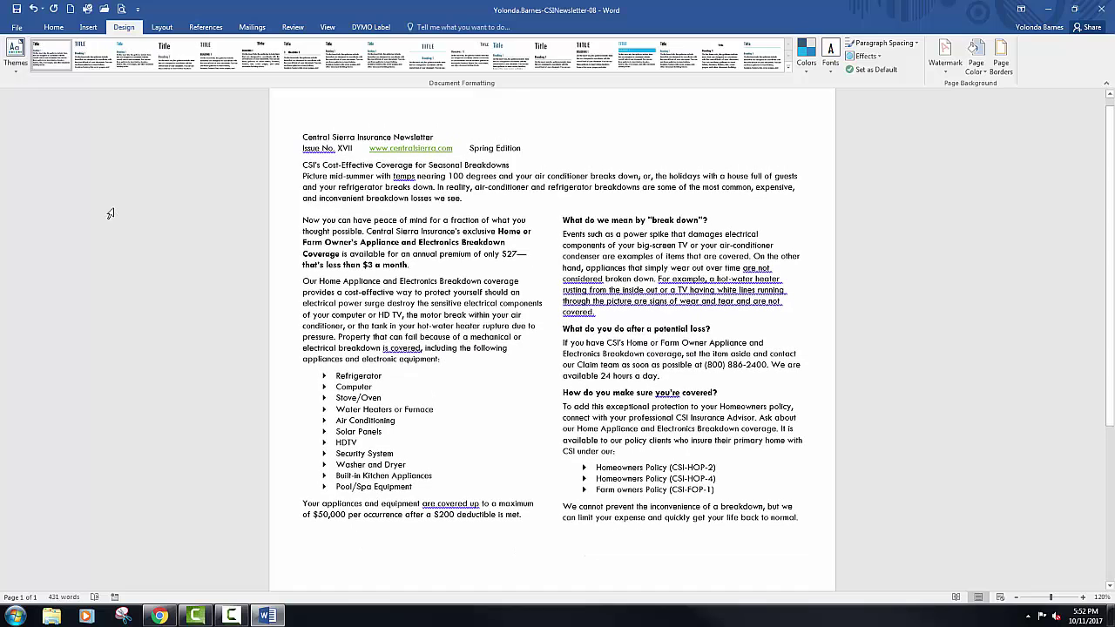
pyautogui.click(804, 70)
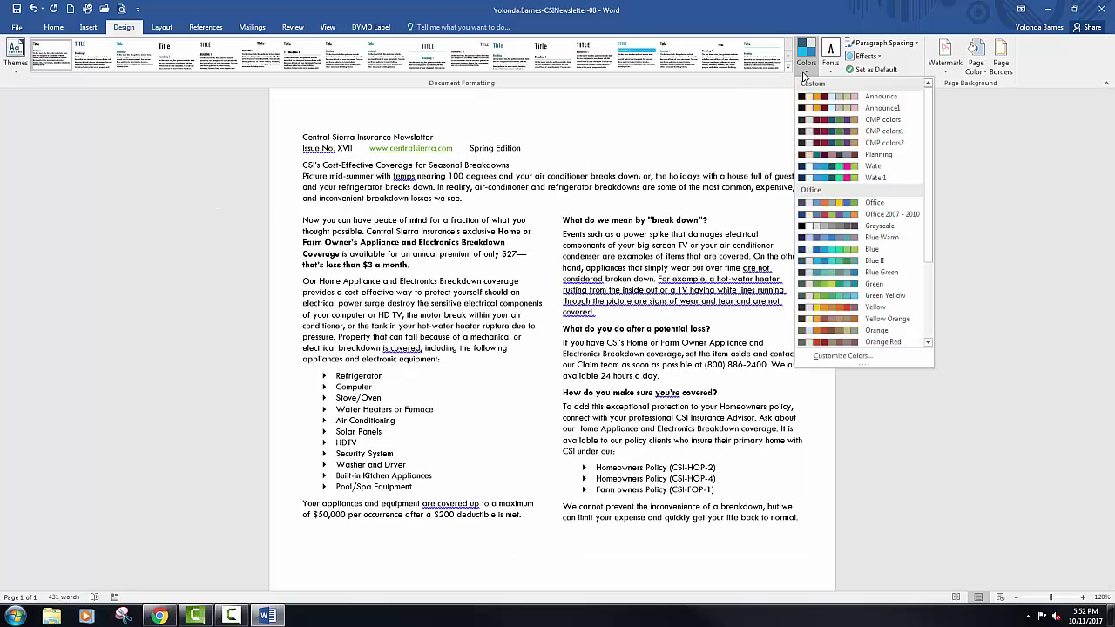
pyautogui.click(827, 320)
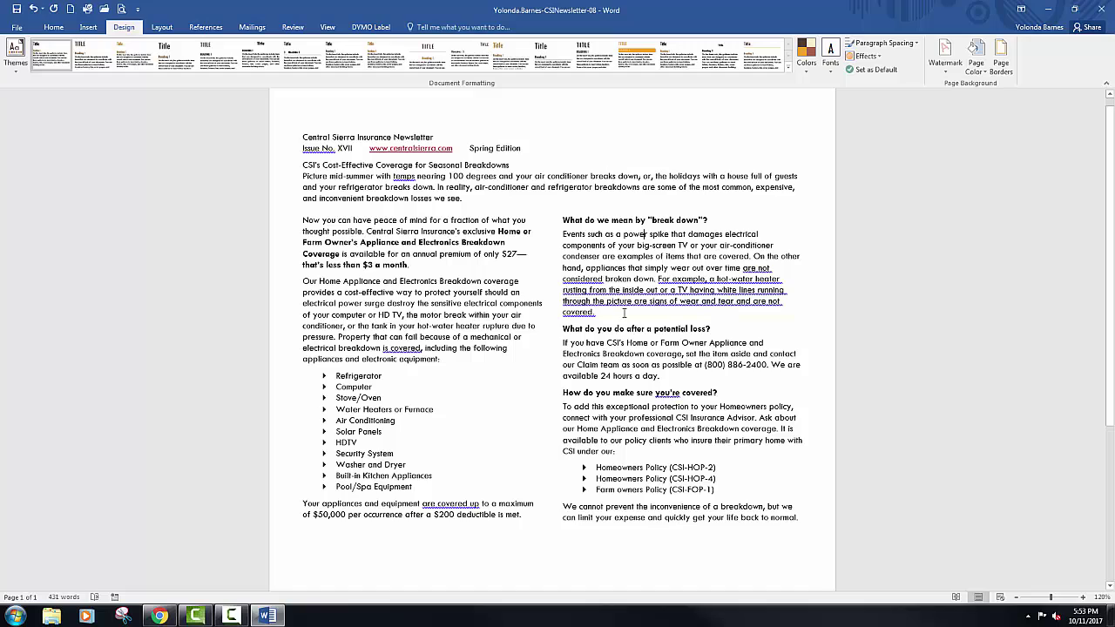
# Save the current theme as CSI, overwriting the existing CSI.thmx theme file.
pyautogui.click(15, 61)
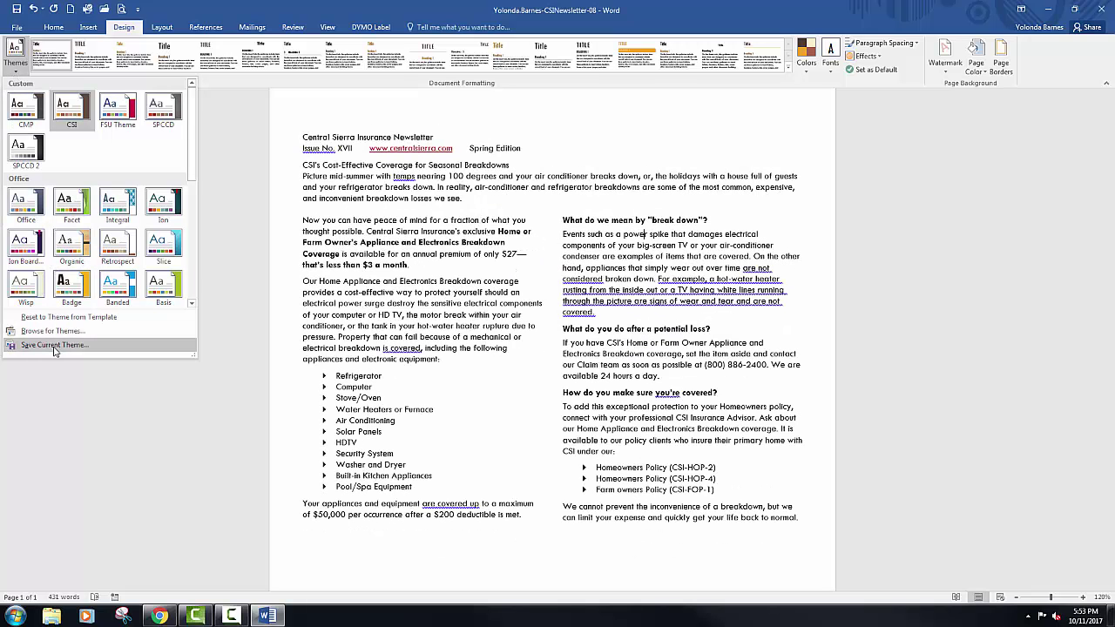
pyautogui.click(54, 346)
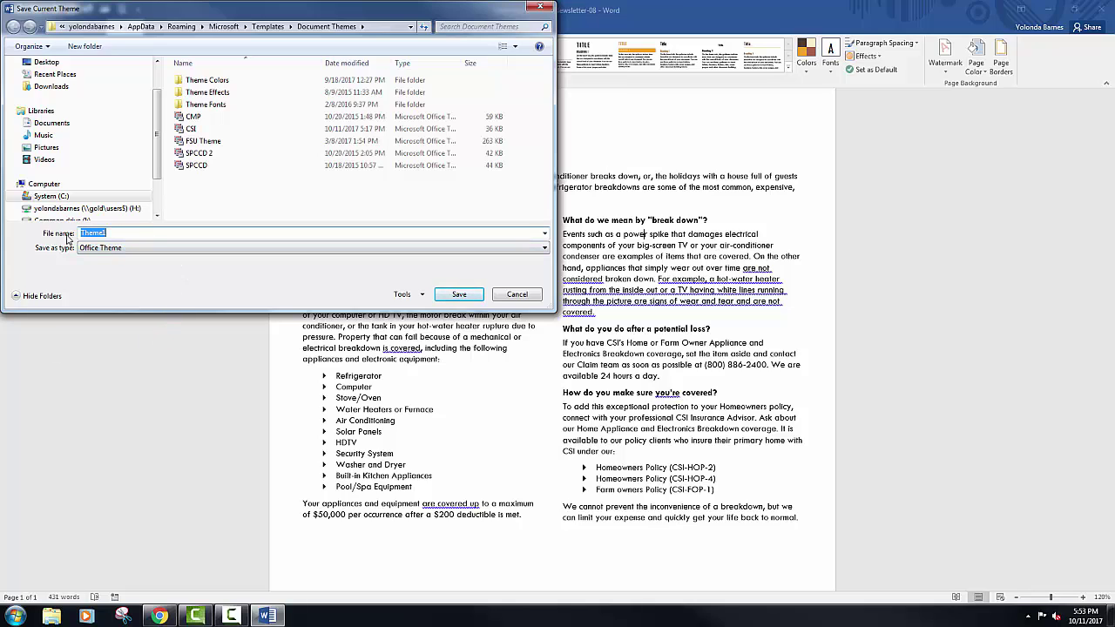
pyautogui.write('CSI')
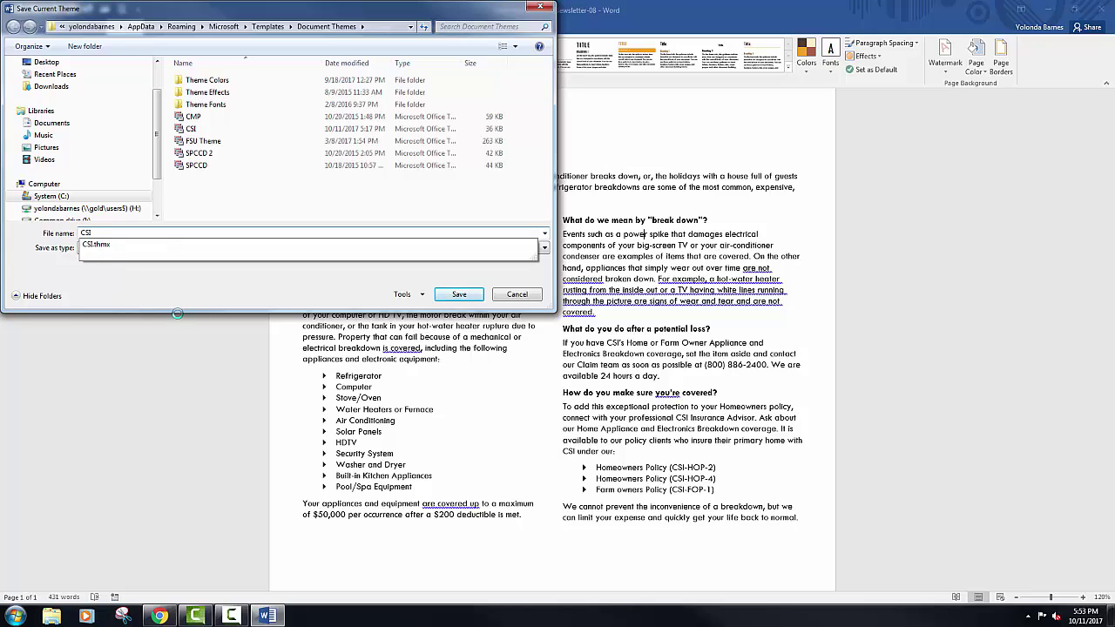
pyautogui.click(460, 301)
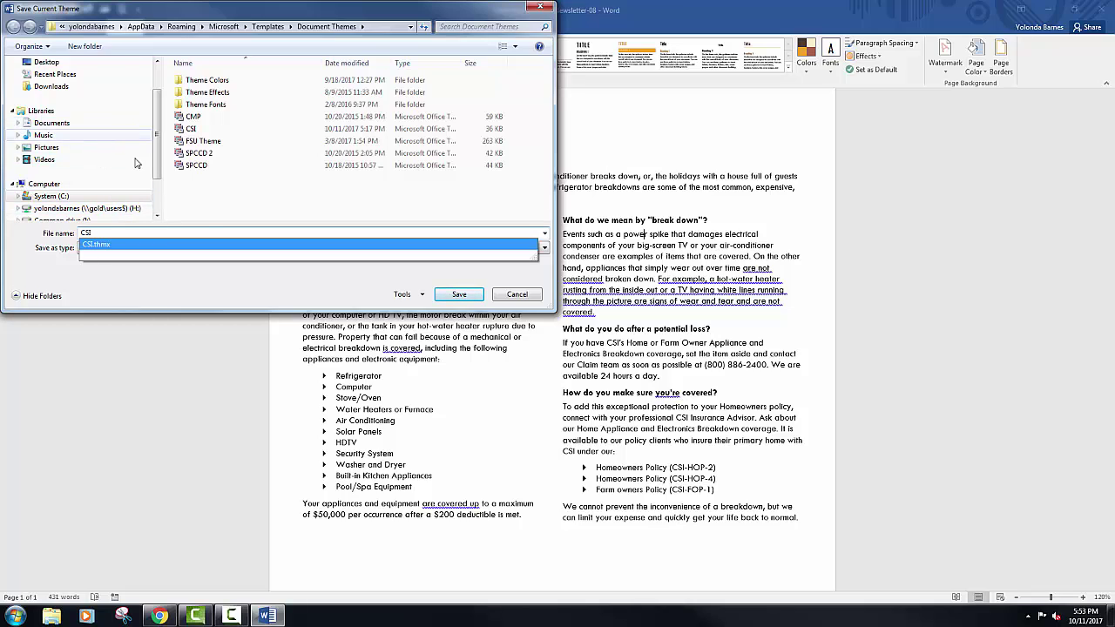
pyautogui.click(460, 296)
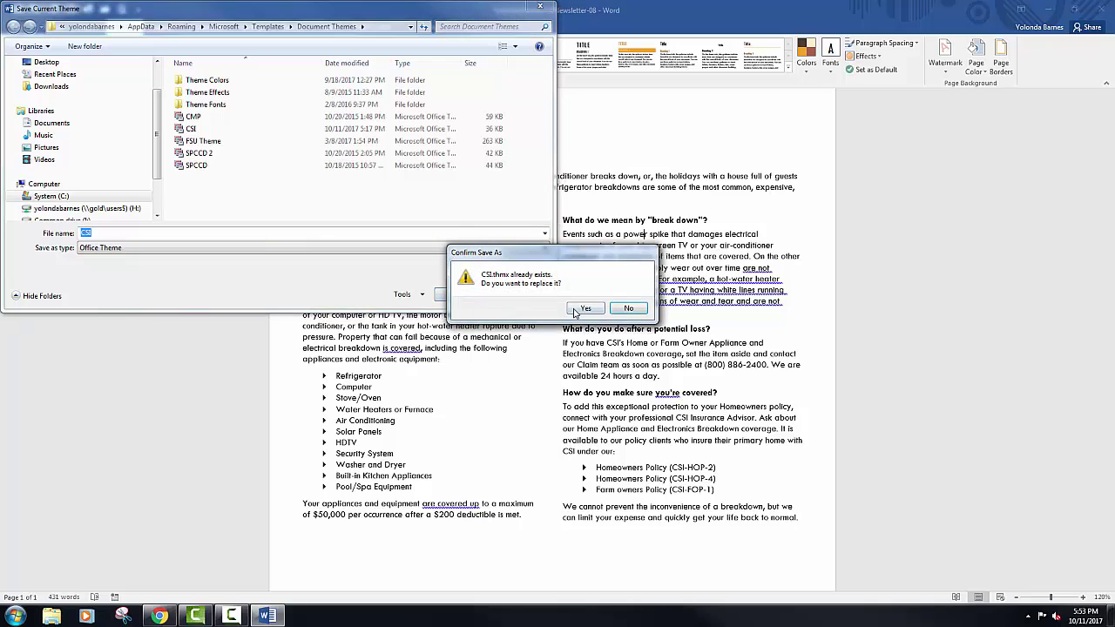
pyautogui.click(577, 309)
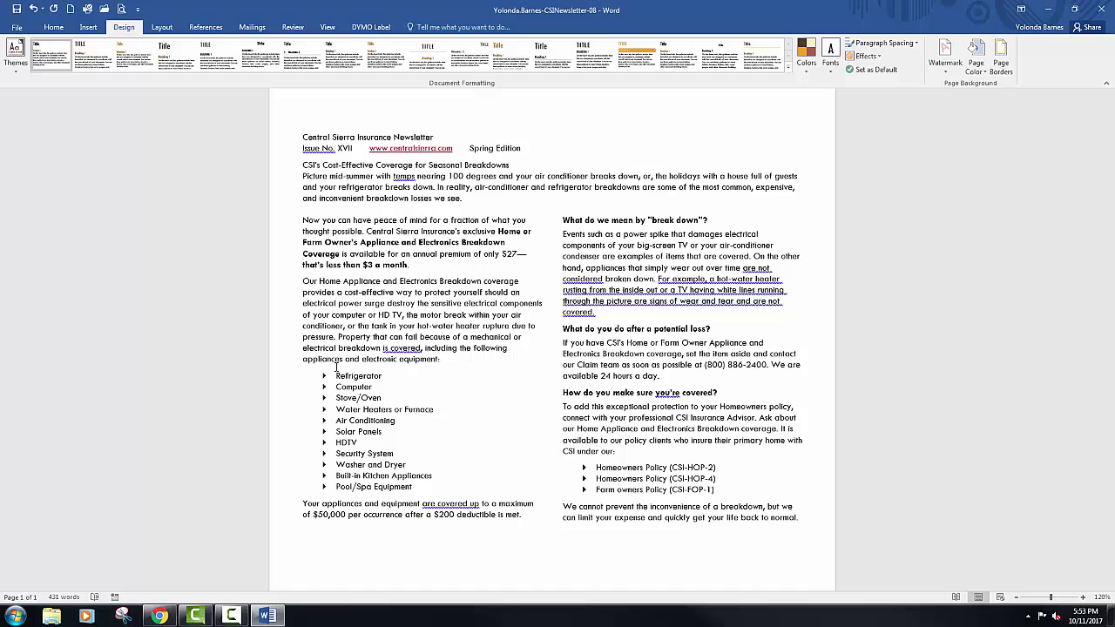
# Show formatting marks and select the Issue No. XVII line.
pyautogui.click(53, 27)
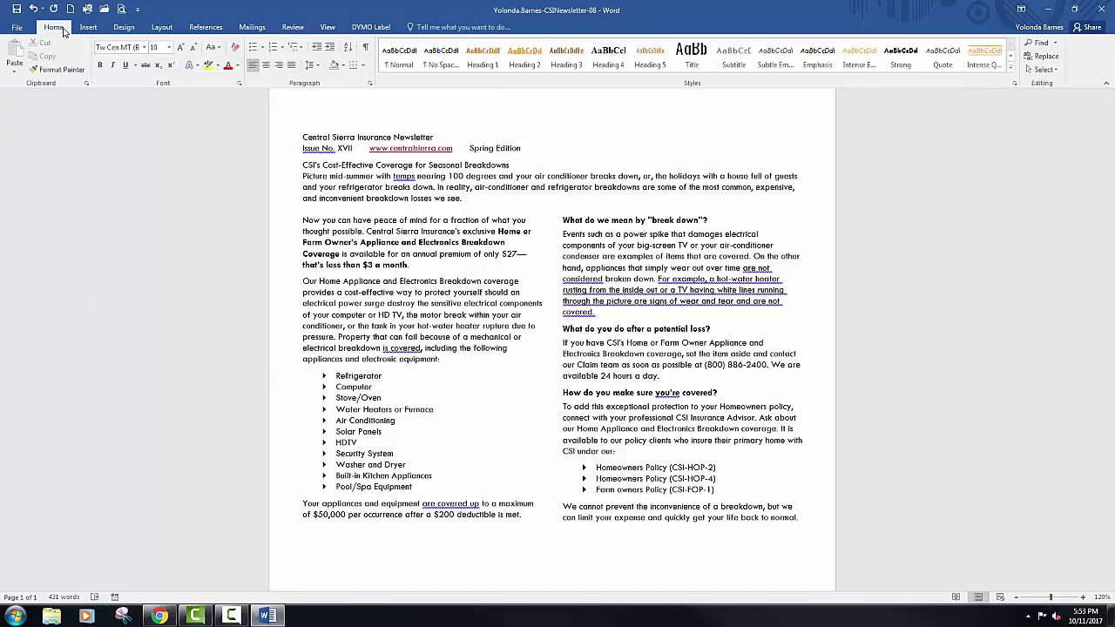
pyautogui.click(365, 46)
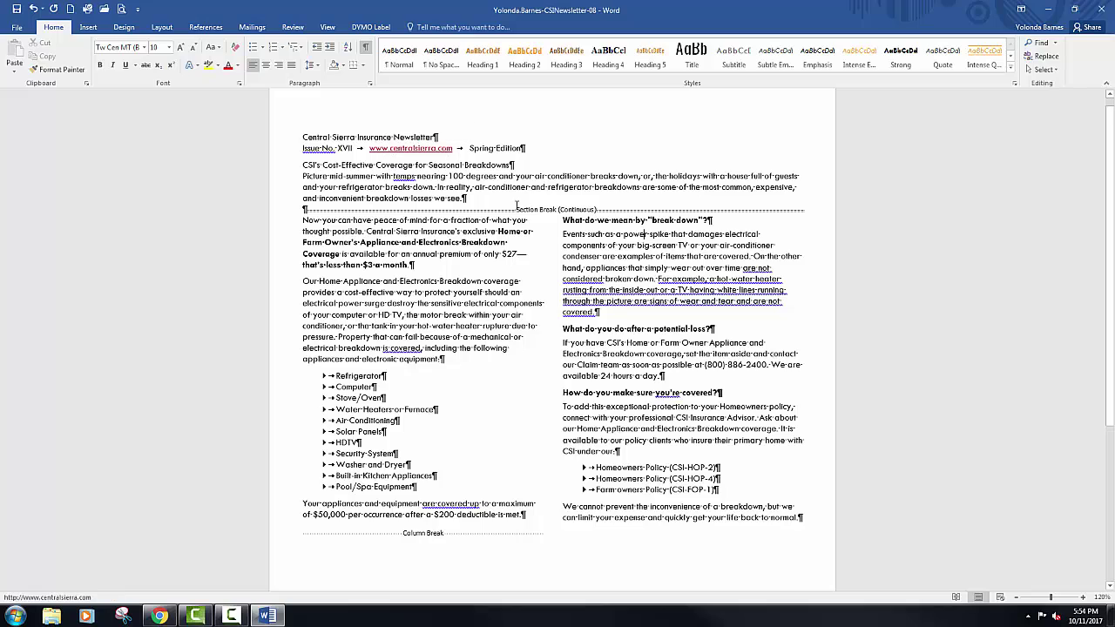
pyautogui.click(466, 199)
pyautogui.moveTo(510, 165); pyautogui.dragTo(516, 166)
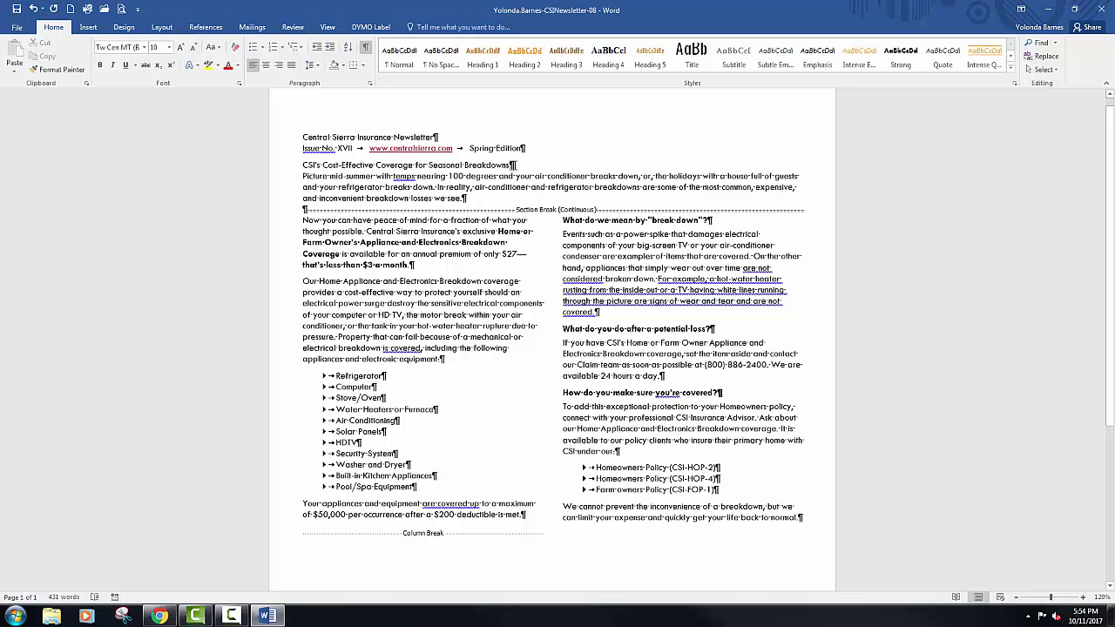
pyautogui.click(528, 170)
pyautogui.click(287, 154)
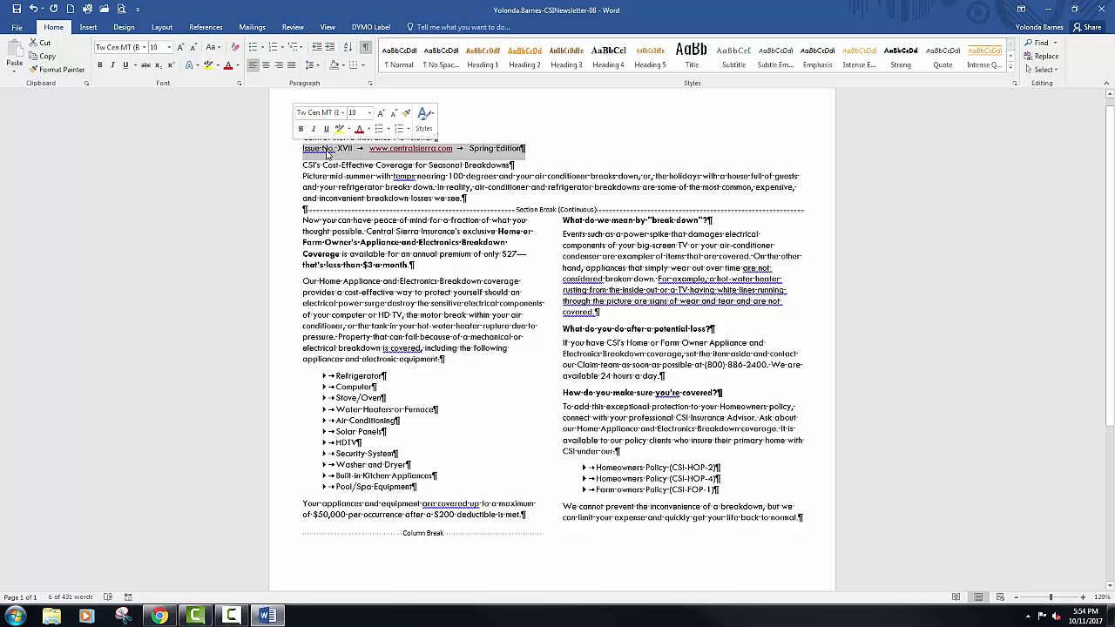
# Bold the issue line and add a 3.75" center tab stop.
pyautogui.click(100, 67)
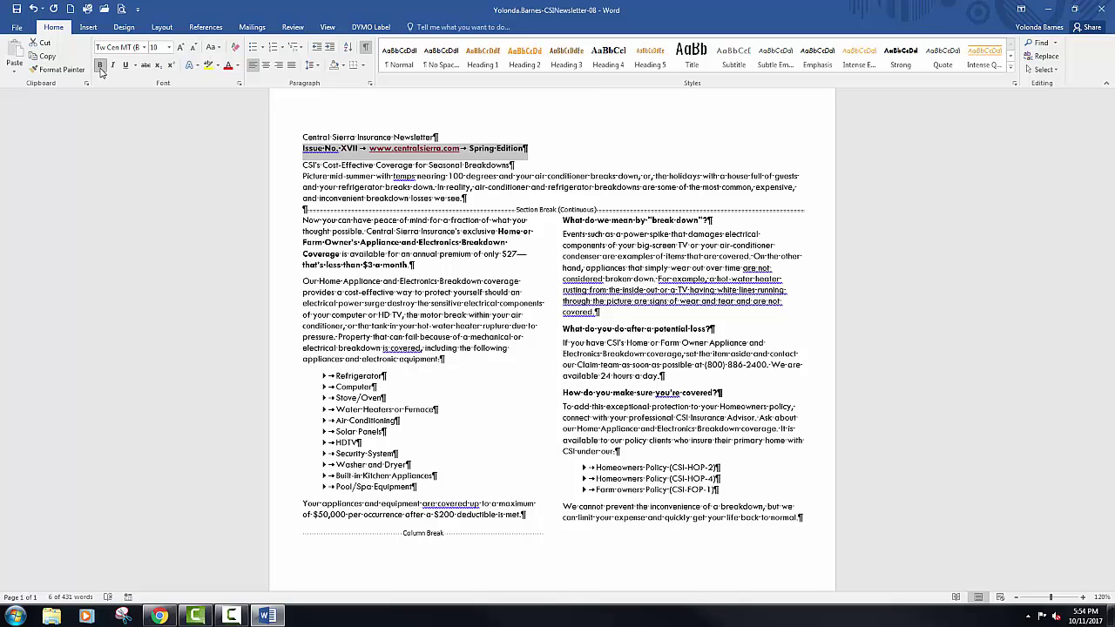
pyautogui.click(369, 84)
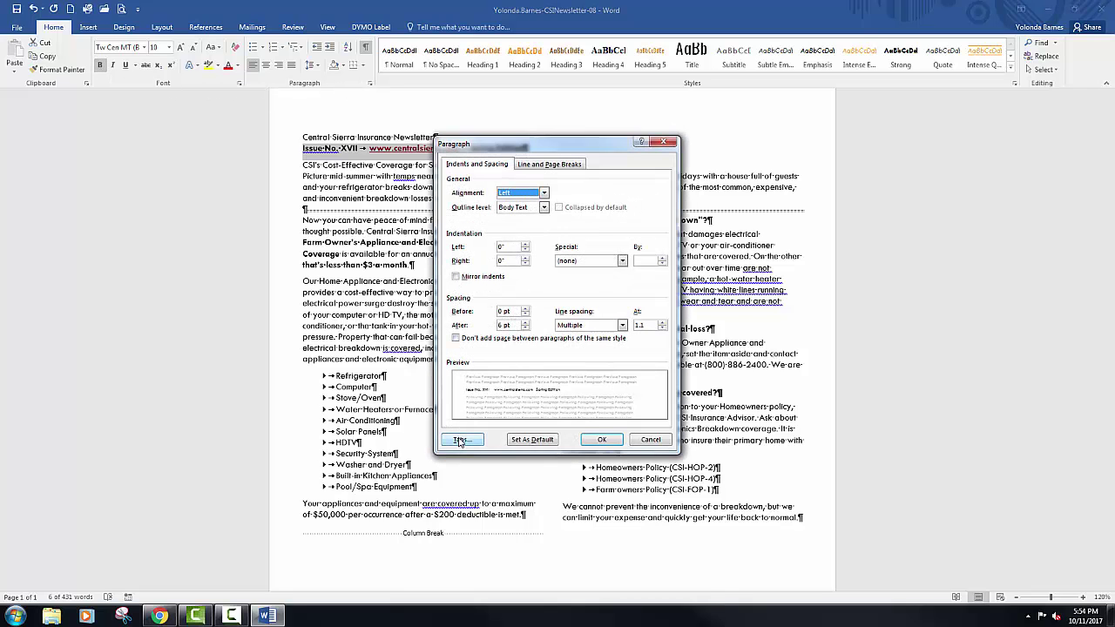
pyautogui.click(460, 440)
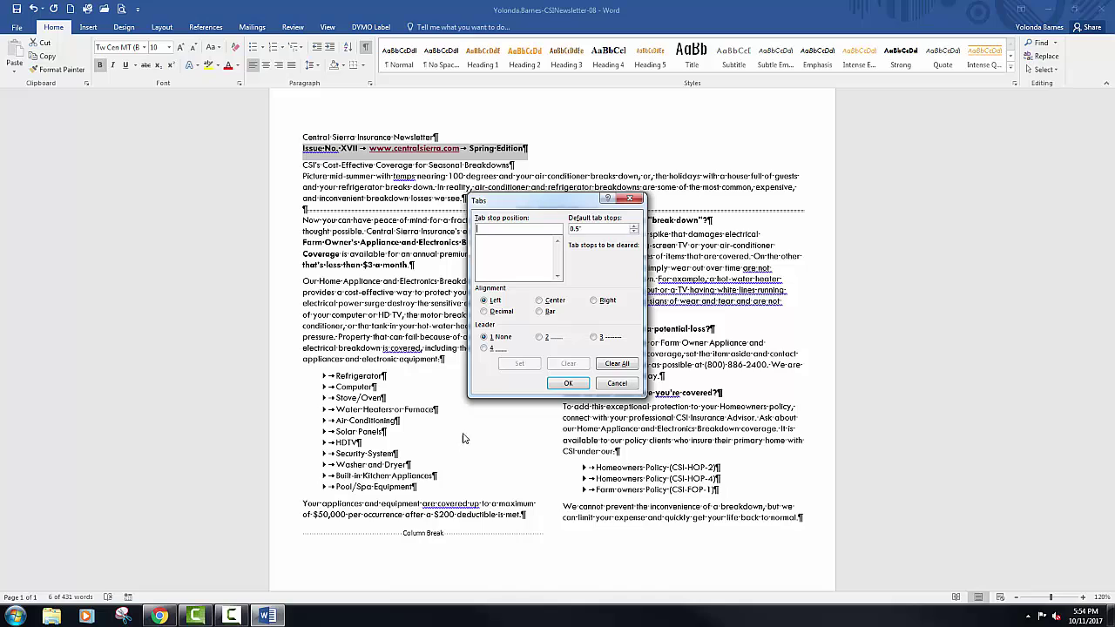
pyautogui.click(540, 301)
pyautogui.click(533, 232)
pyautogui.write('3')
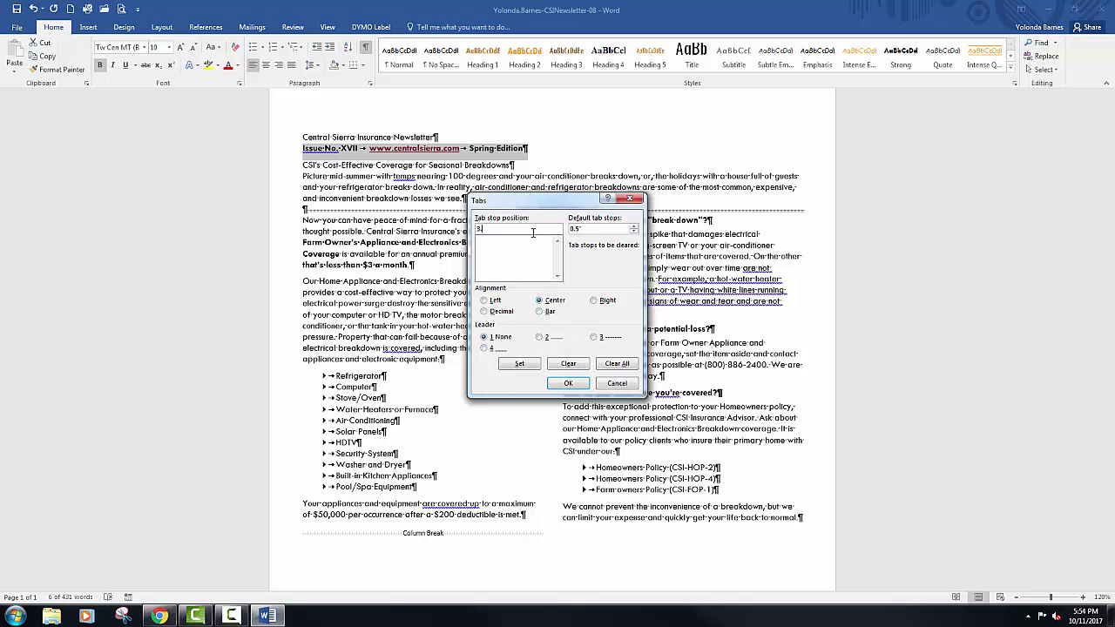
pyautogui.write('.75')
pyautogui.click(519, 364)
# Add a 7.5" right tab stop and apply the tab stops to the issue line.
pyautogui.click(592, 302)
pyautogui.click(512, 231)
pyautogui.moveTo(493, 230); pyautogui.dragTo(464, 230)
pyautogui.write('7.5')
pyautogui.click(512, 366)
pyautogui.click(567, 384)
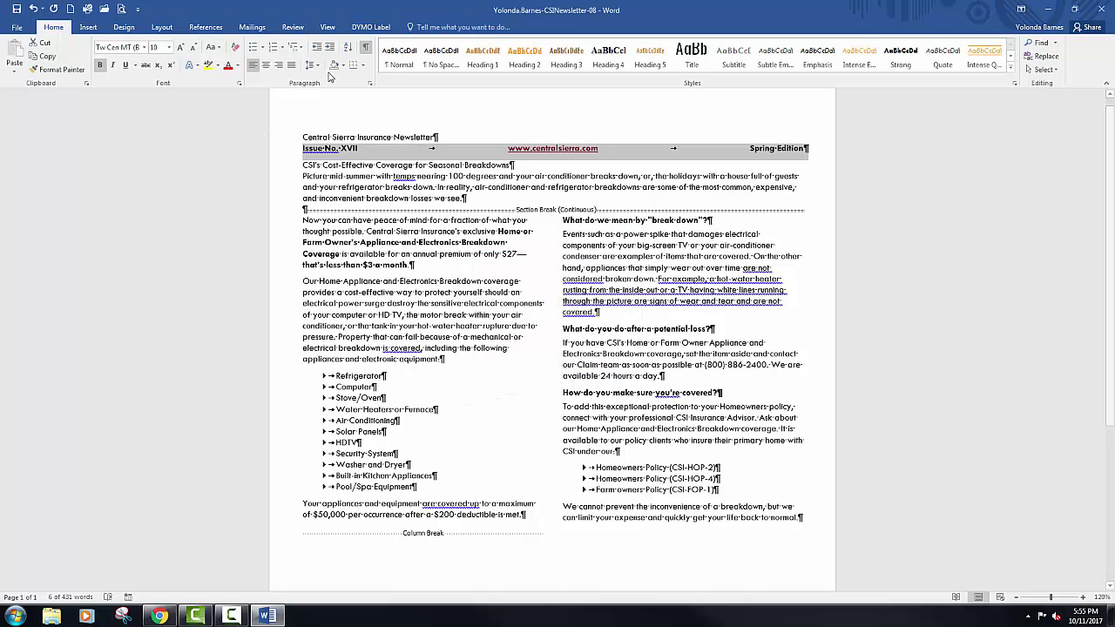
# Set a 1 pt Orange, Accent 1 box border applied to the paragraph.
pyautogui.click(363, 67)
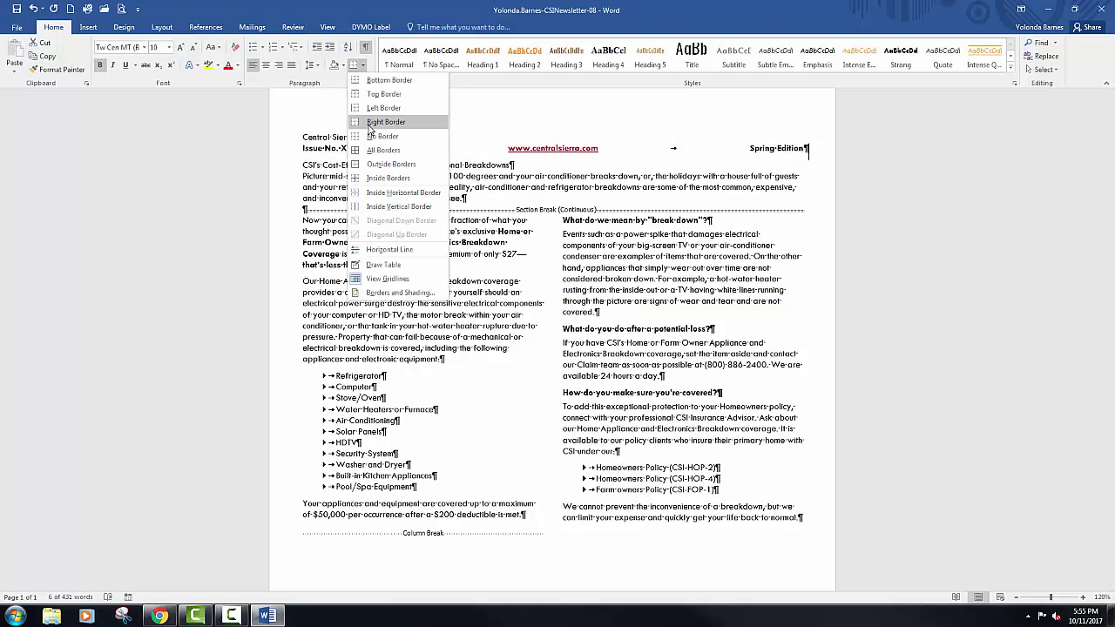
pyautogui.click(405, 294)
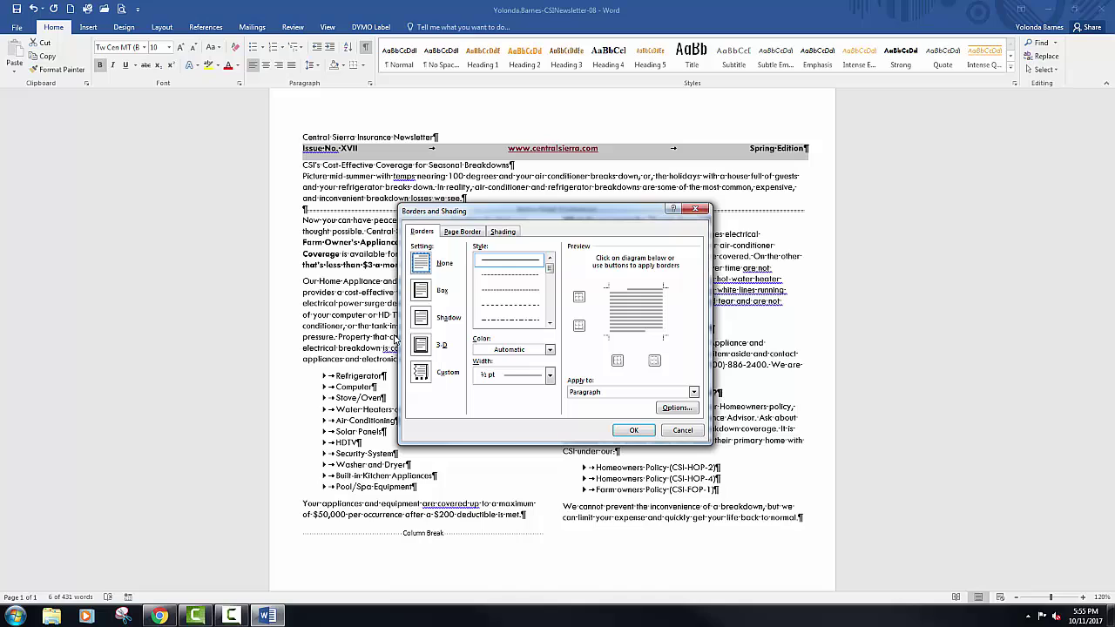
pyautogui.click(420, 291)
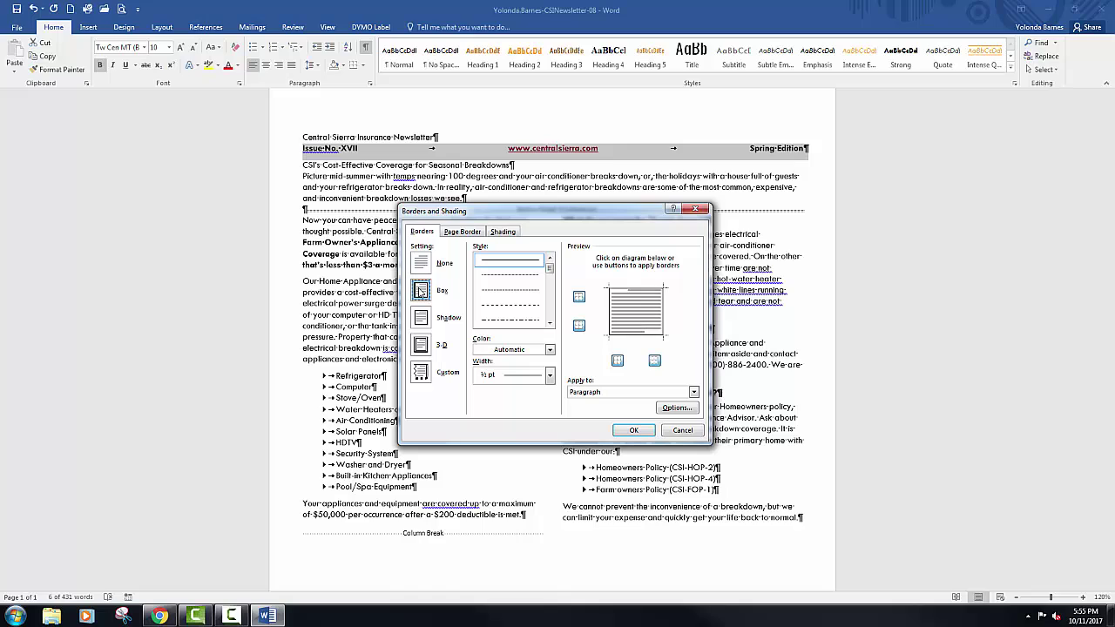
pyautogui.click(550, 374)
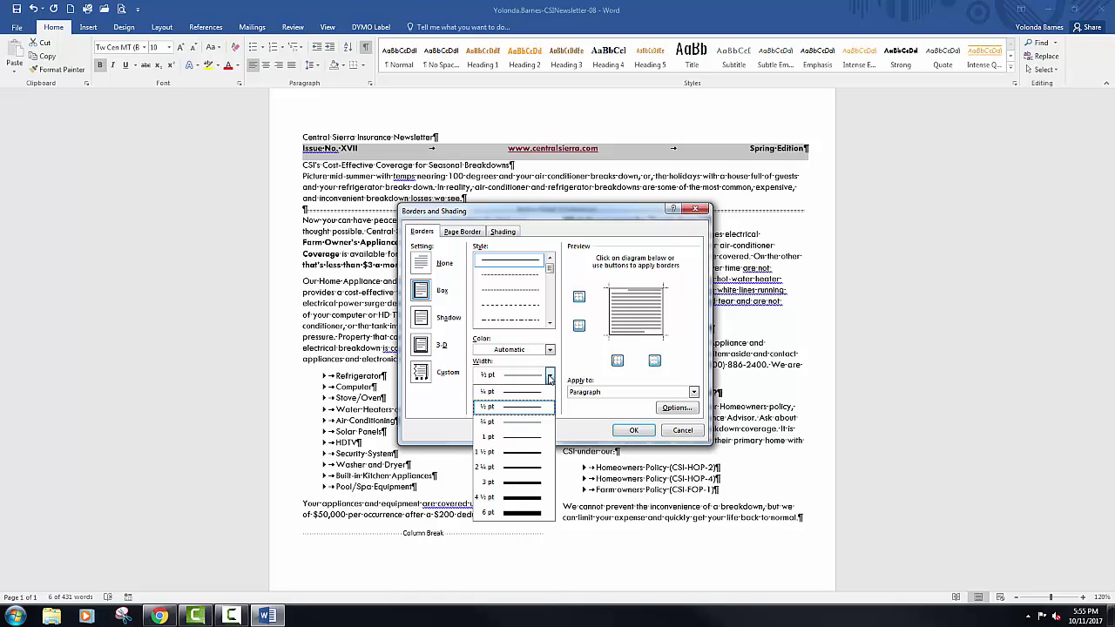
pyautogui.click(511, 439)
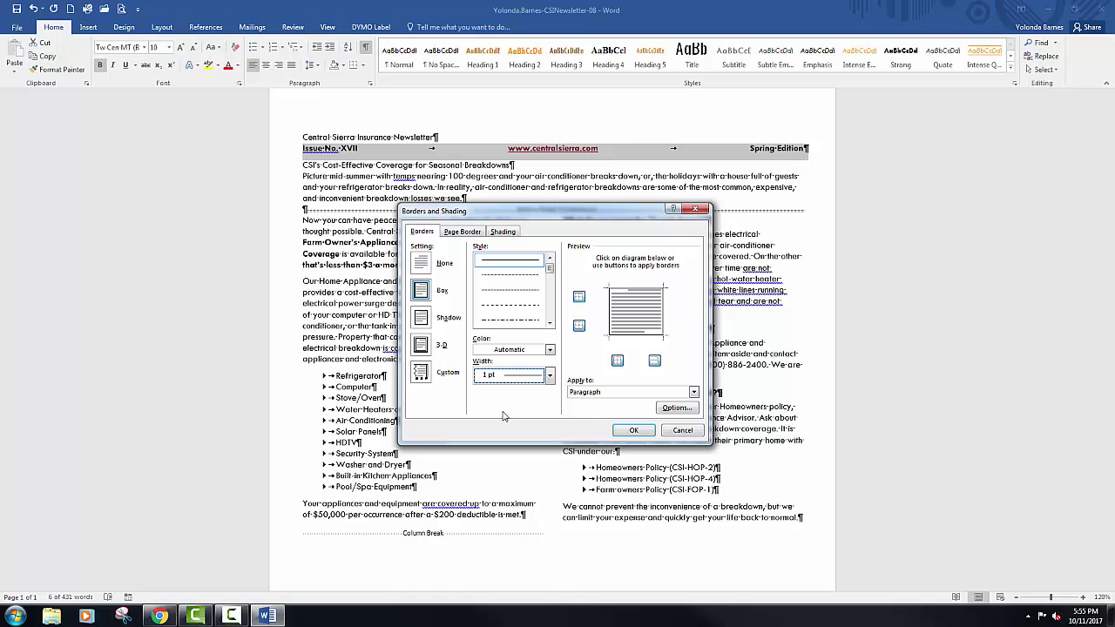
pyautogui.click(550, 349)
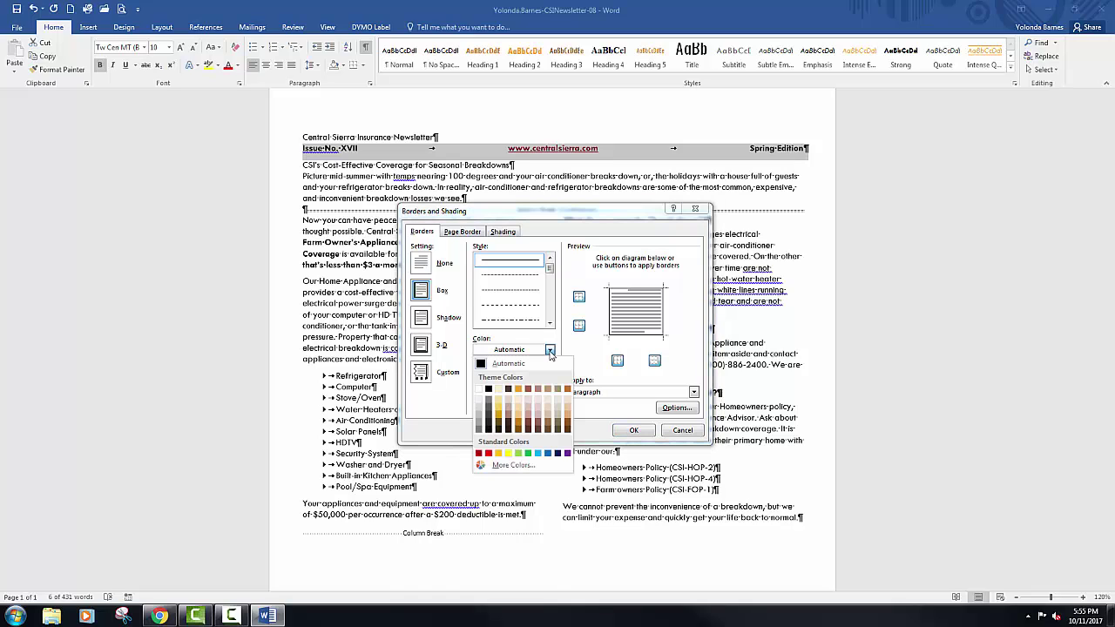
pyautogui.click(518, 390)
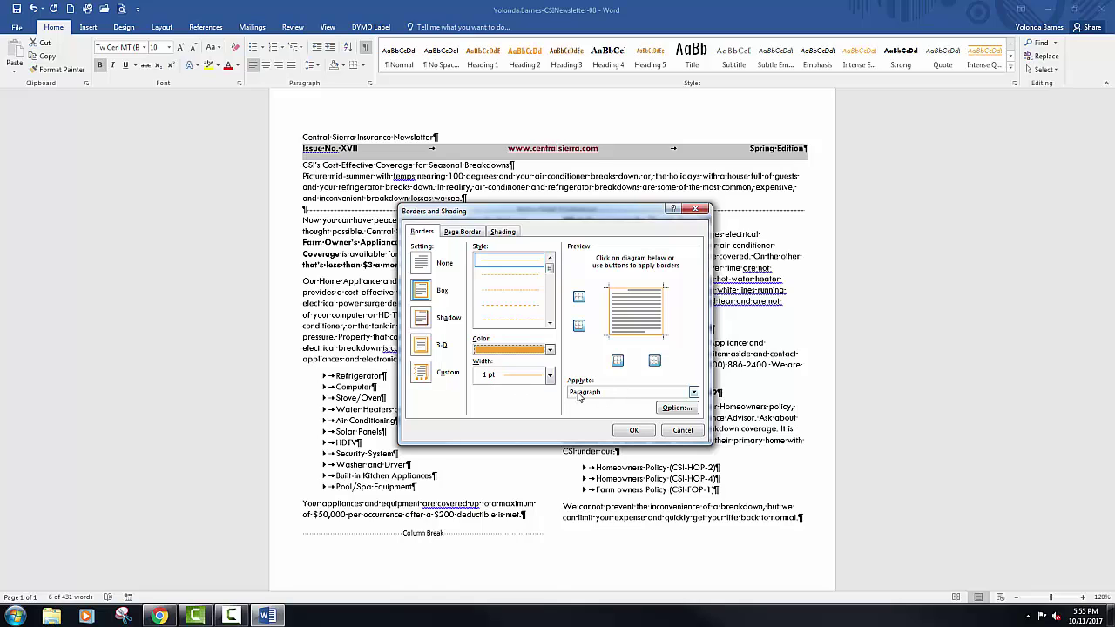
pyautogui.click(694, 393)
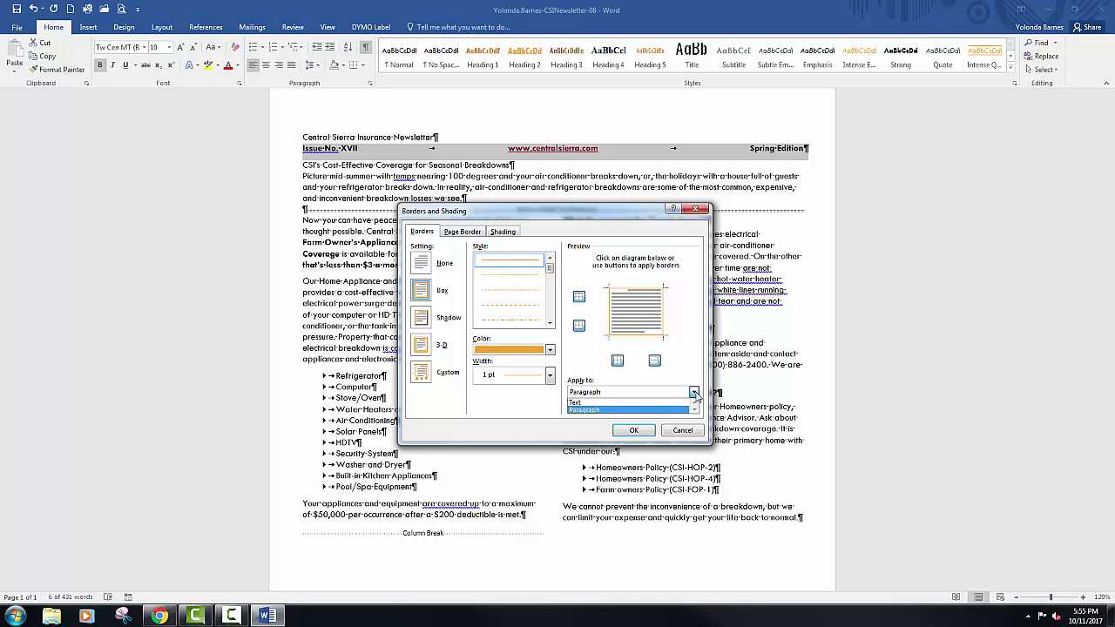
pyautogui.click(696, 394)
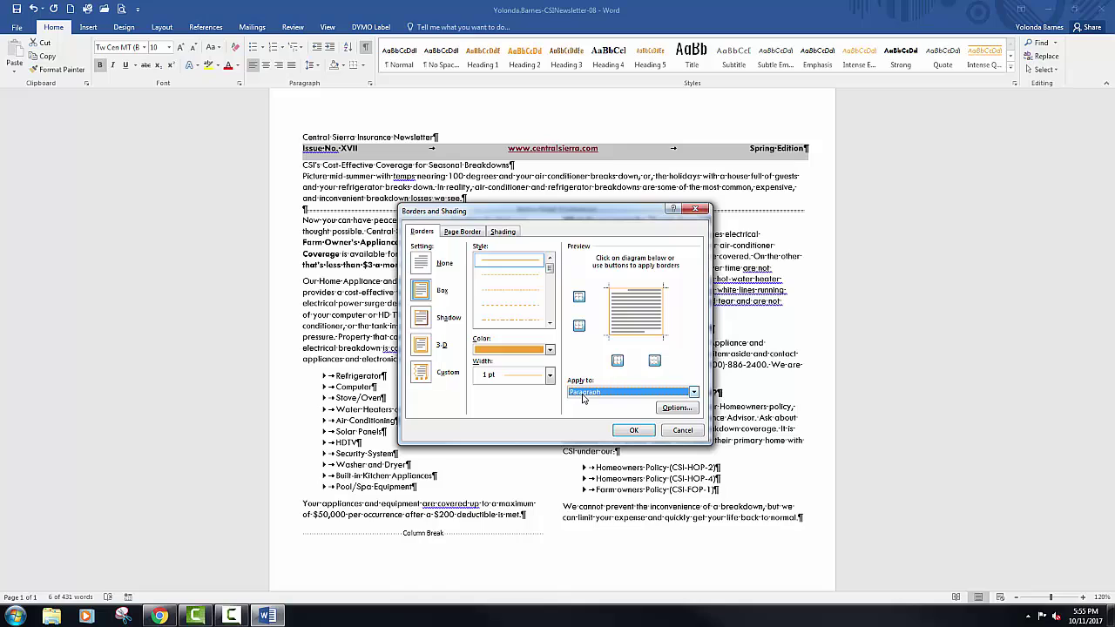
# Choose Orange, Accent 1, Lighter 80% as the shading fill.
pyautogui.click(504, 232)
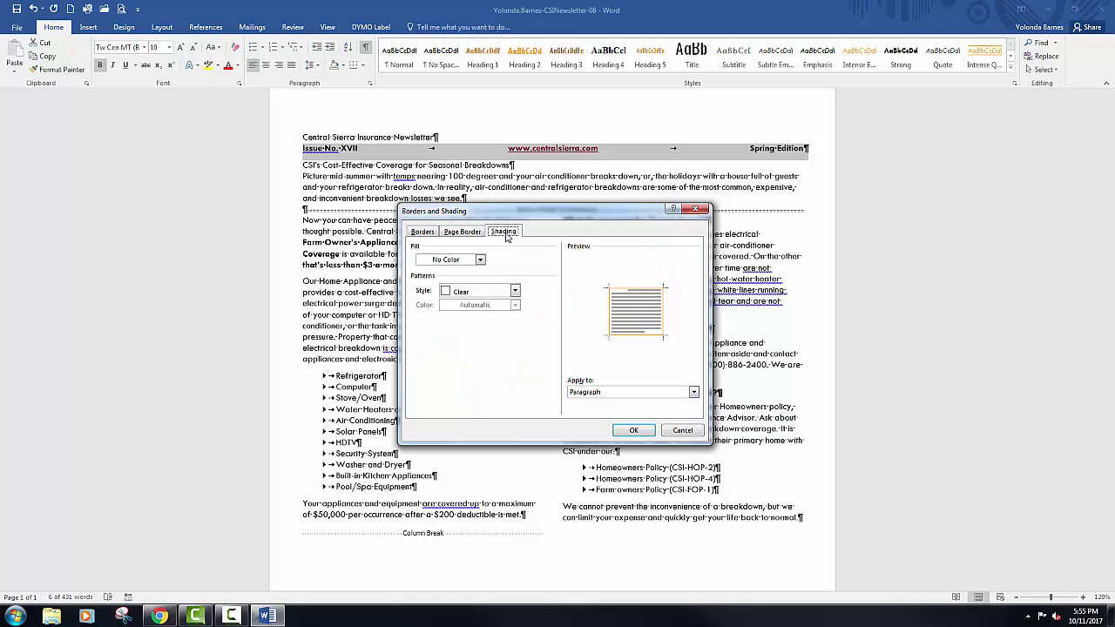
pyautogui.click(479, 260)
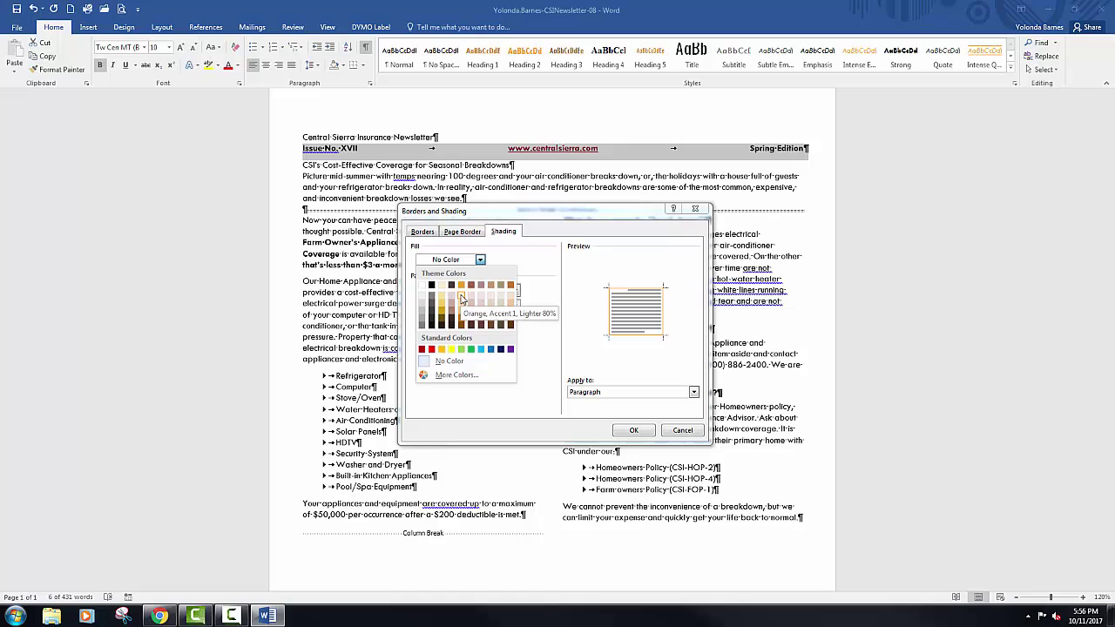
pyautogui.click(462, 300)
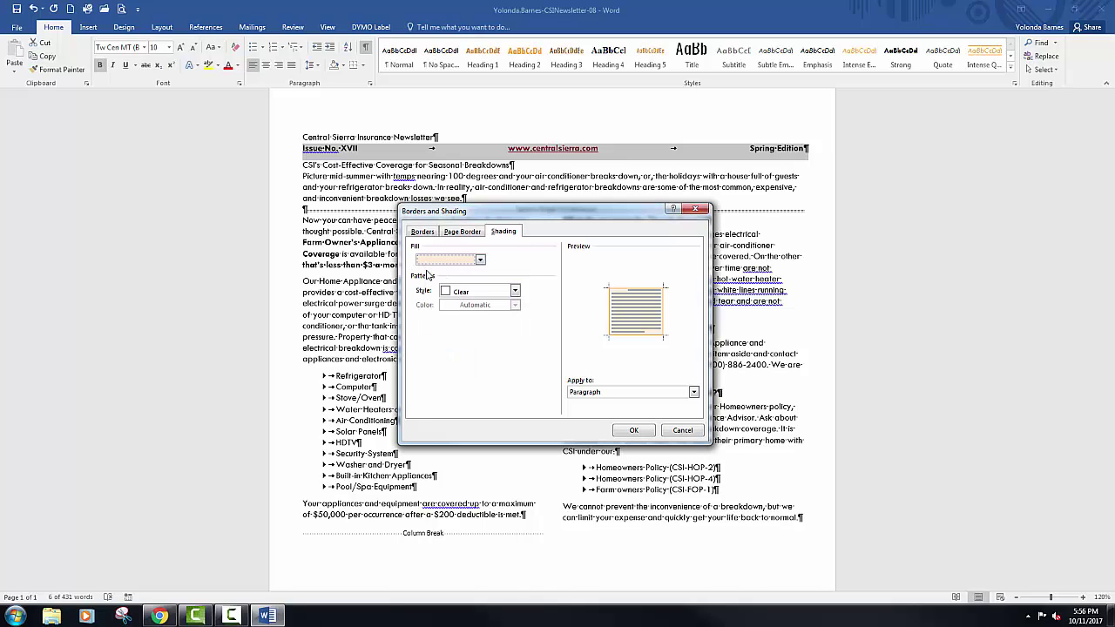
# Apply the border and shading, then make the CSI's Cost-Effective Coverage heading 22 pt bold.
pyautogui.click(634, 430)
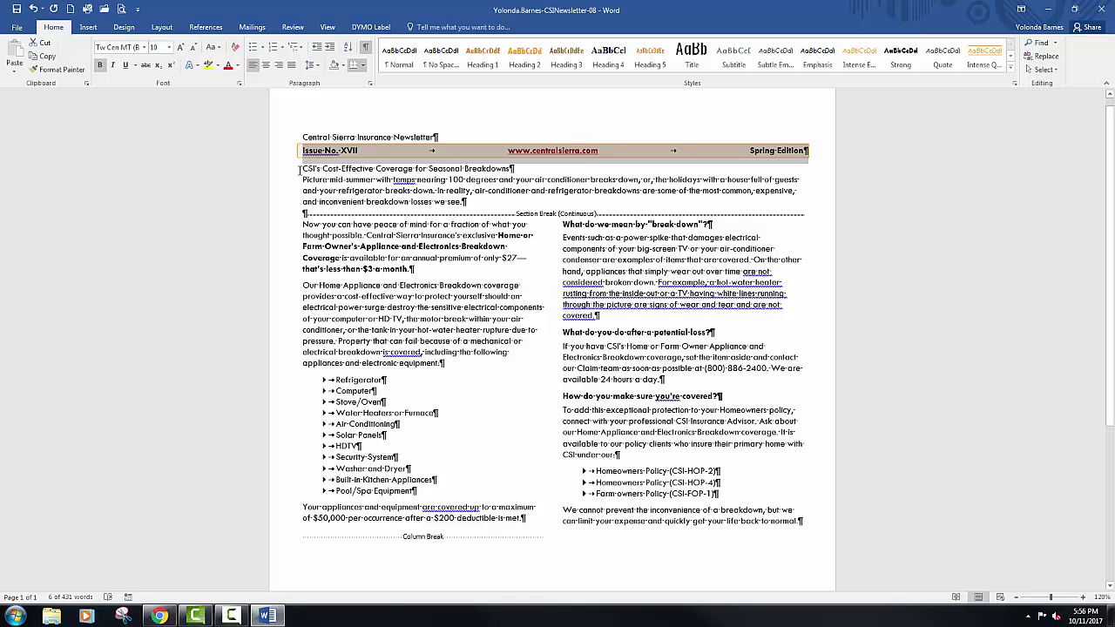
pyautogui.moveTo(301, 170); pyautogui.dragTo(501, 172)
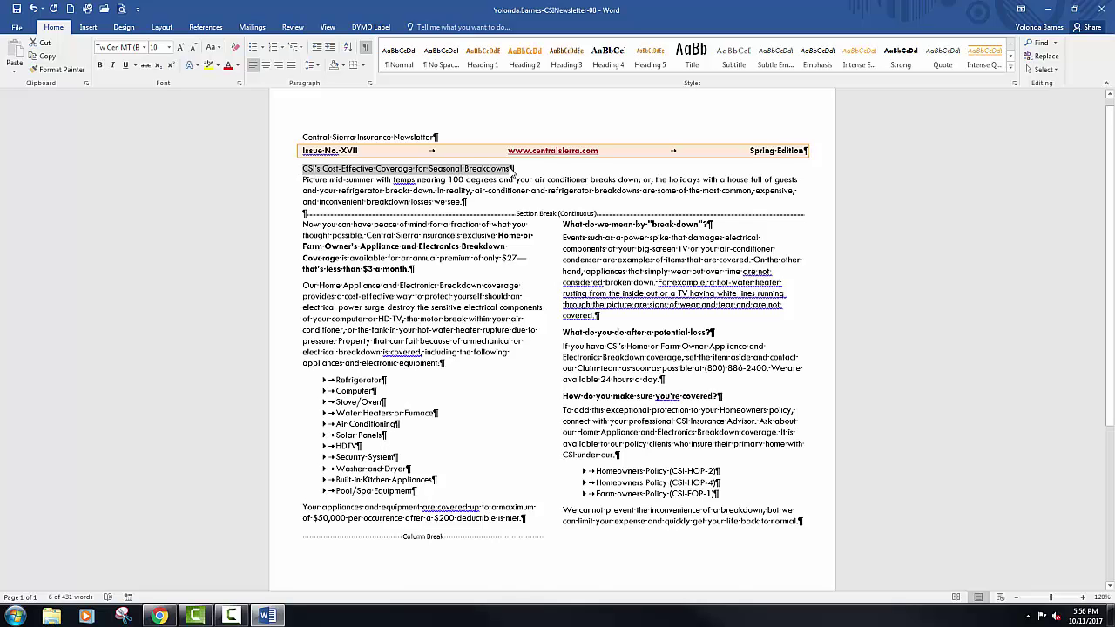
pyautogui.click(170, 48)
pyautogui.click(161, 166)
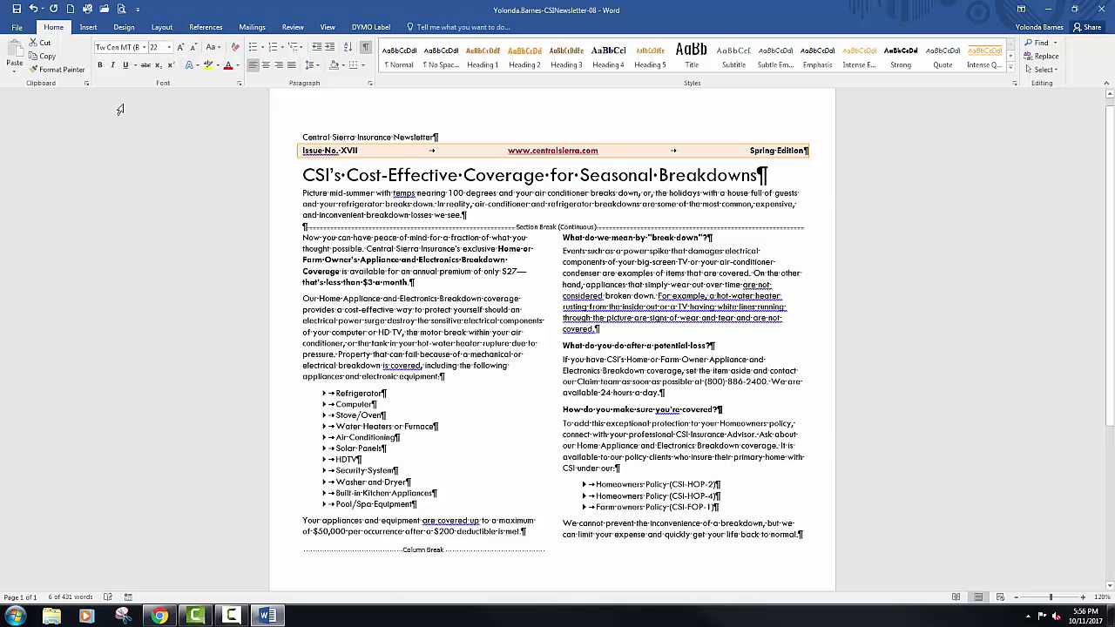
pyautogui.click(98, 66)
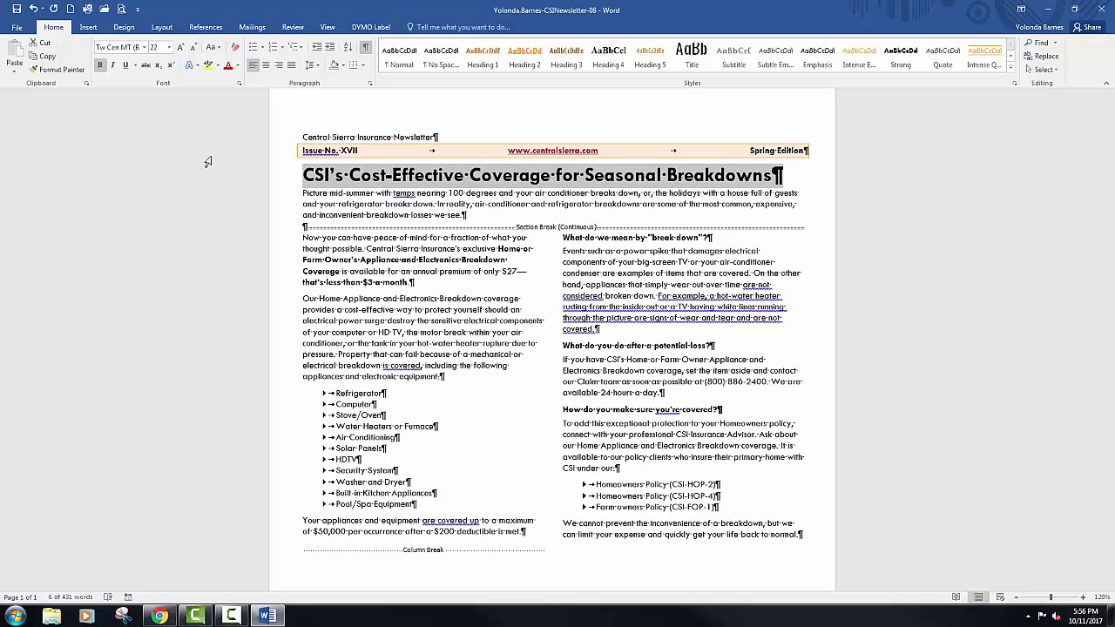
pyautogui.click(317, 213)
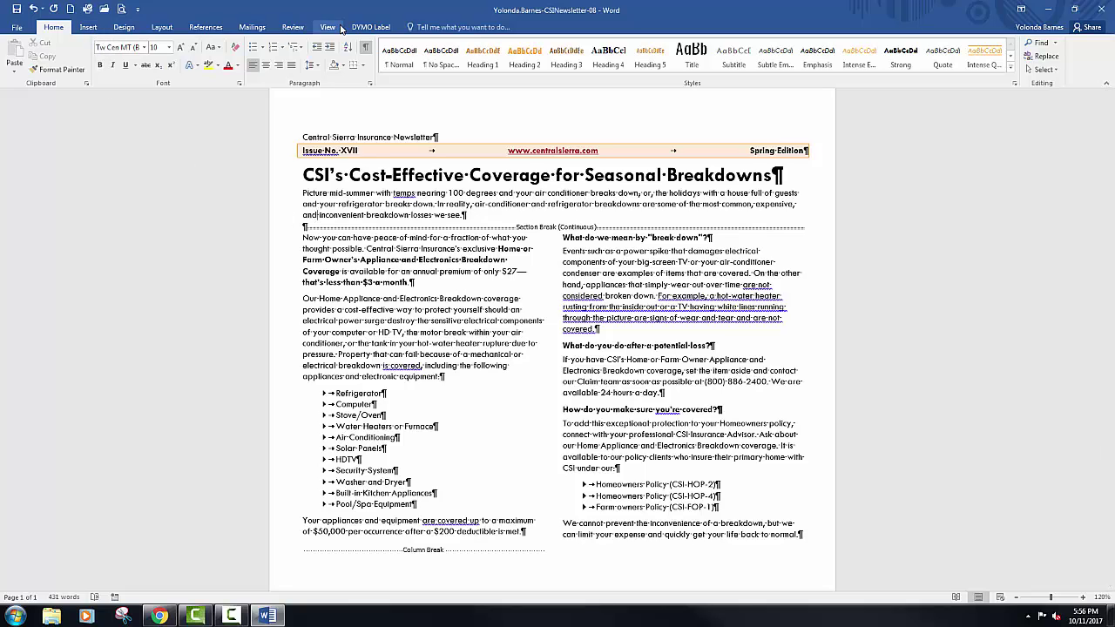
# Turn on automatic hyphenation for the newsletter.
pyautogui.click(172, 29)
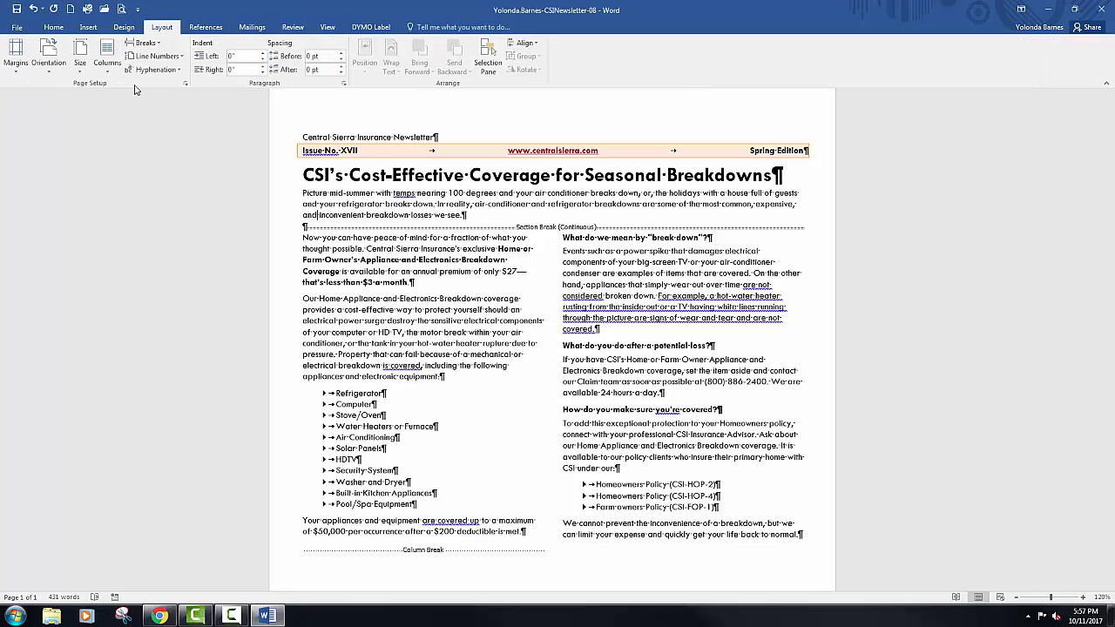
pyautogui.click(178, 71)
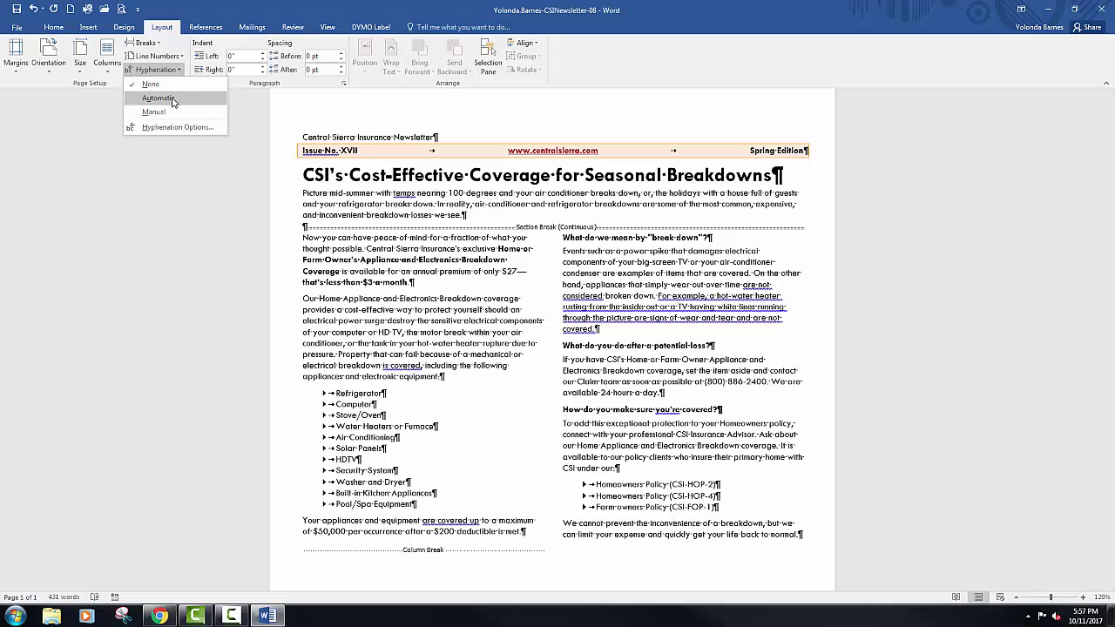
pyautogui.click(157, 98)
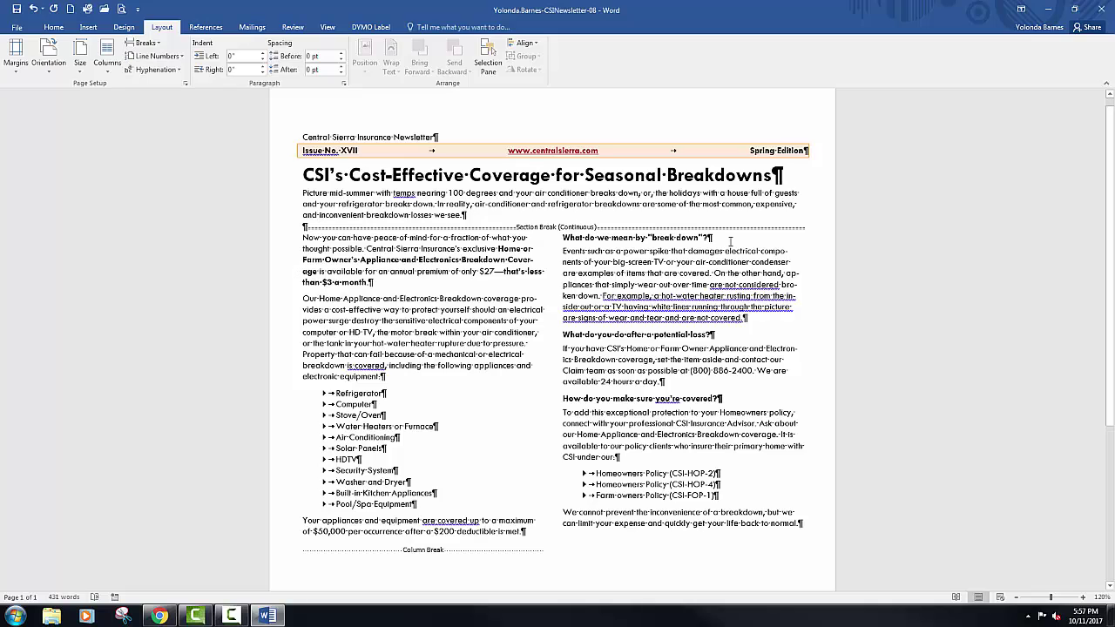
# Toggle the Show/Hide ¶ marks off and back on to reveal breaks and tabs.
pyautogui.click(53, 27)
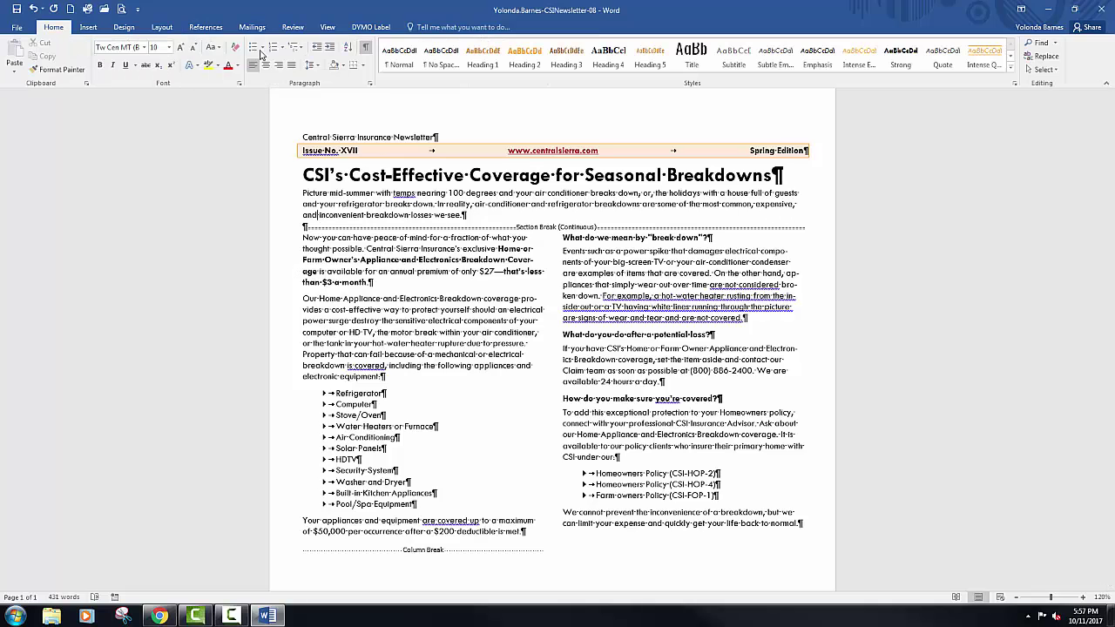
pyautogui.click(365, 47)
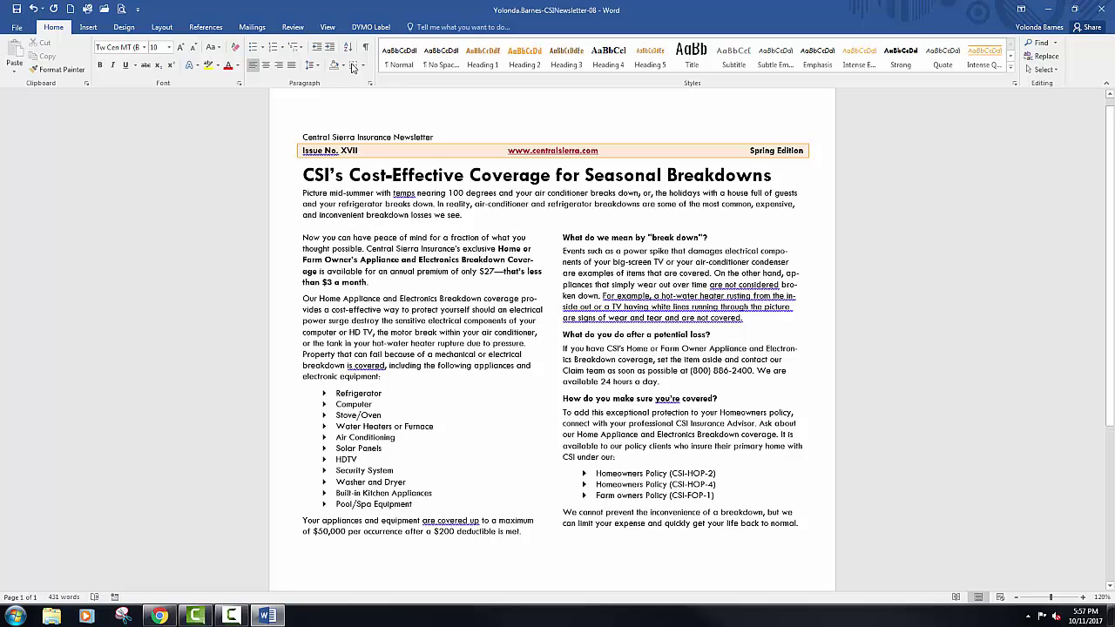
pyautogui.click(365, 51)
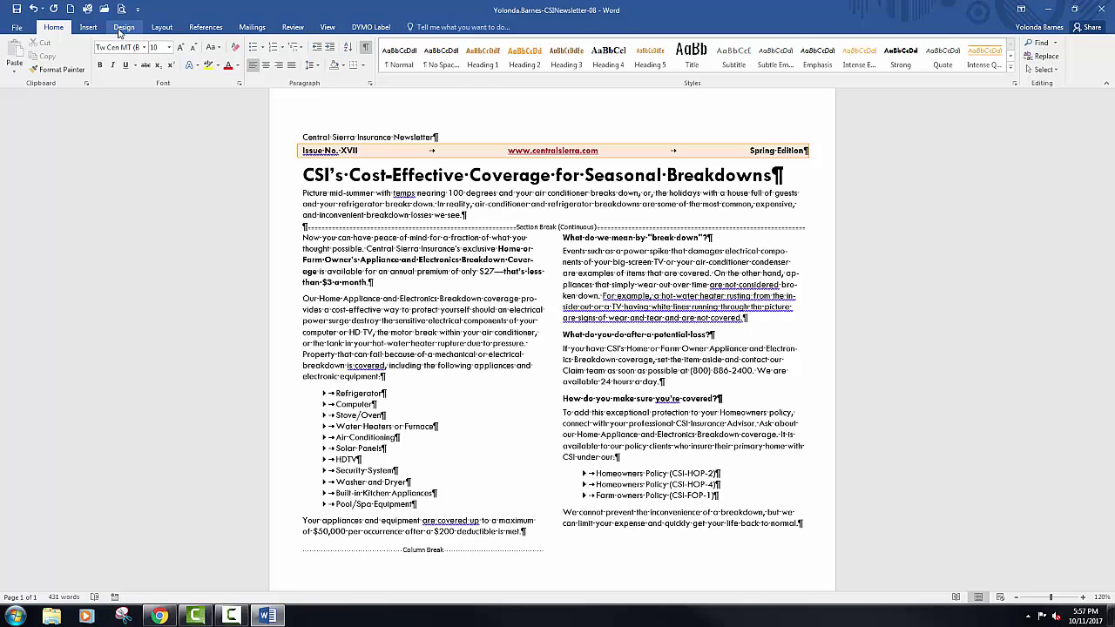
# Apply the diagonal DRAFT 1 watermark across the newsletter page.
pyautogui.click(122, 28)
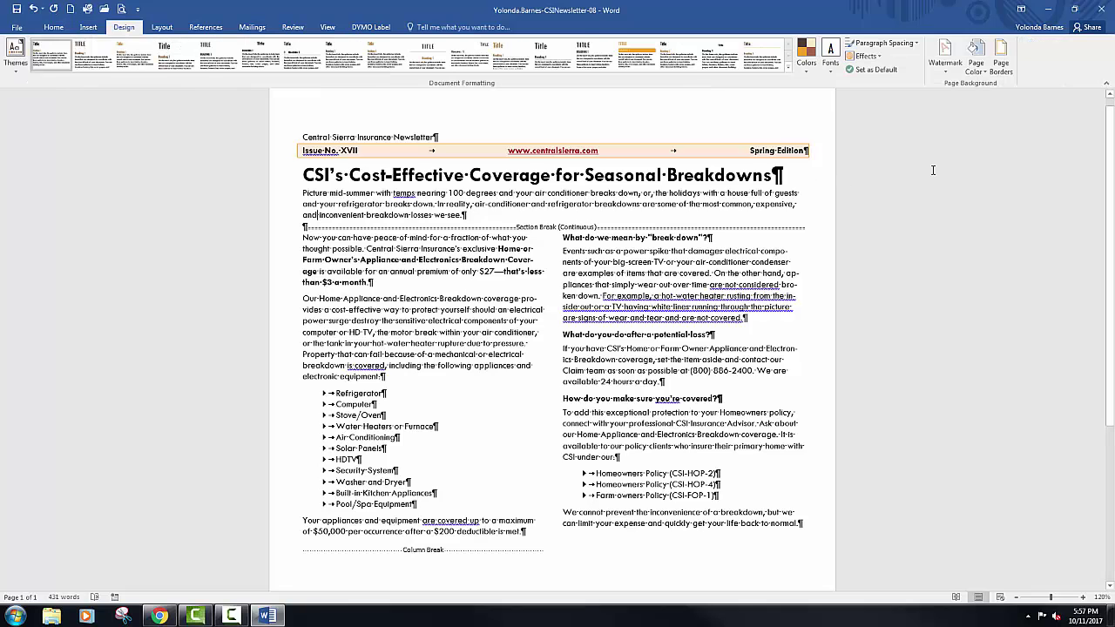
pyautogui.click(946, 73)
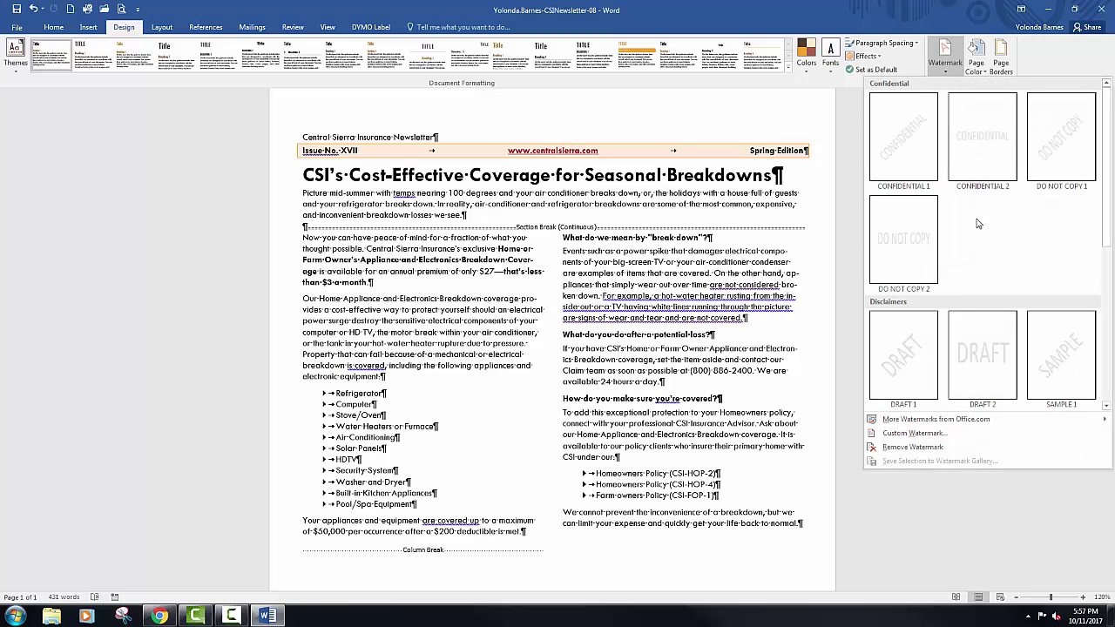
pyautogui.click(910, 355)
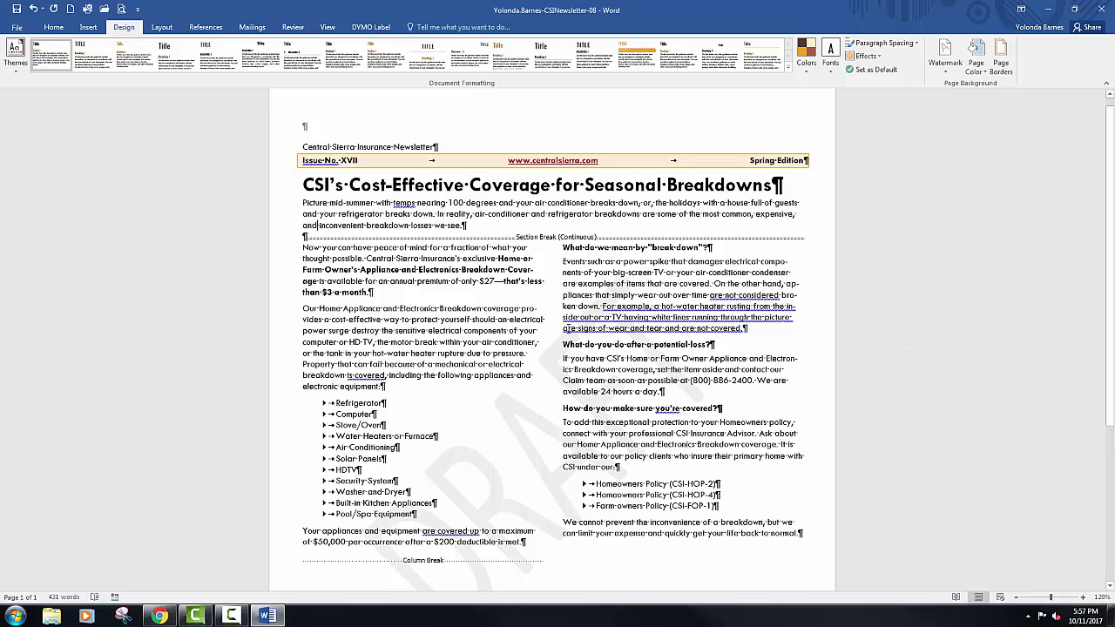
# Make the first paragraph's N a dropped capital two lines tall, 0.1" from the text.
pyautogui.click(300, 248)
pyautogui.click(90, 29)
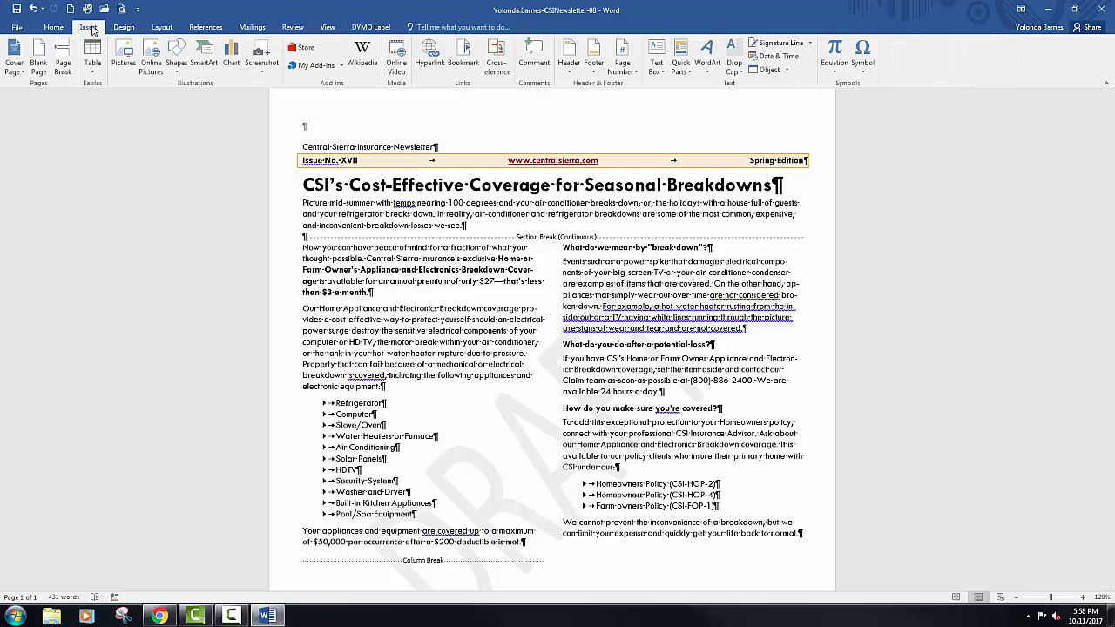
pyautogui.click(737, 73)
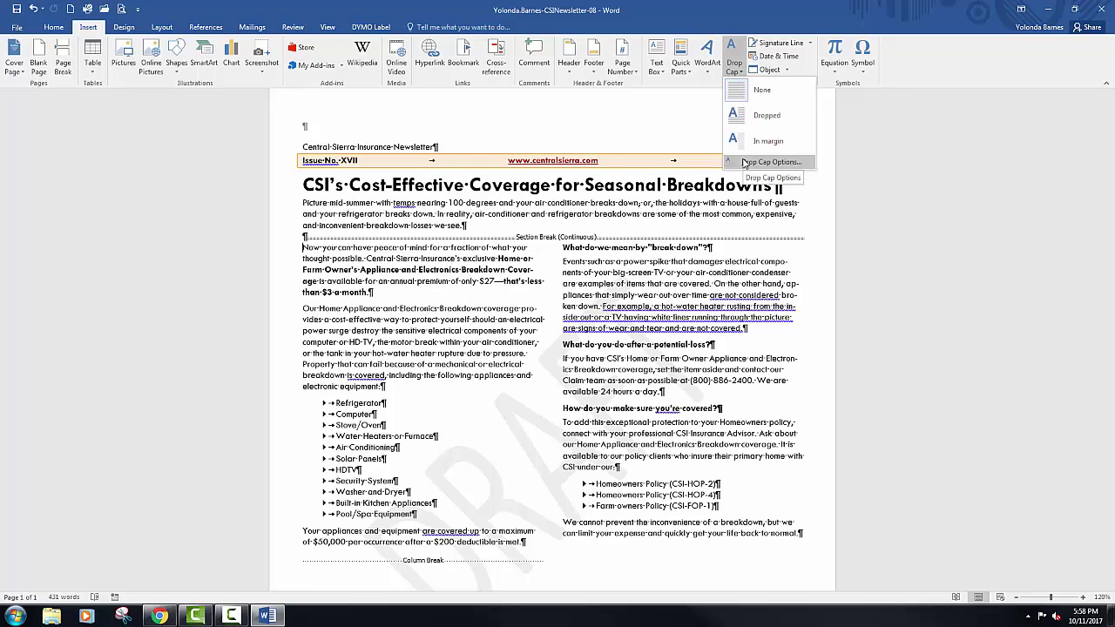
pyautogui.click(771, 162)
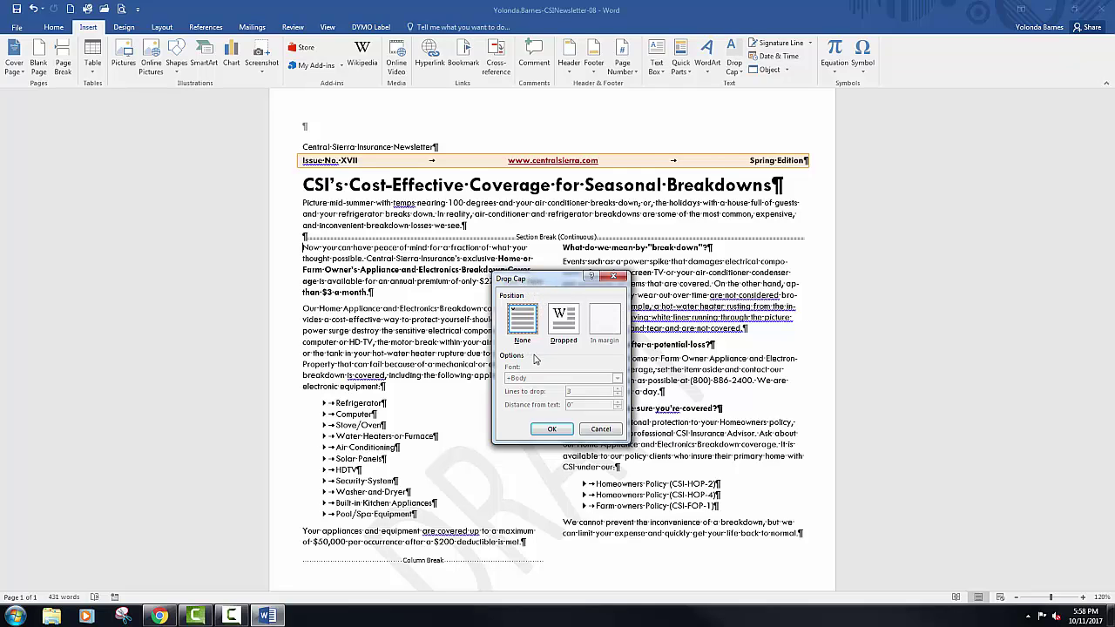
pyautogui.click(565, 326)
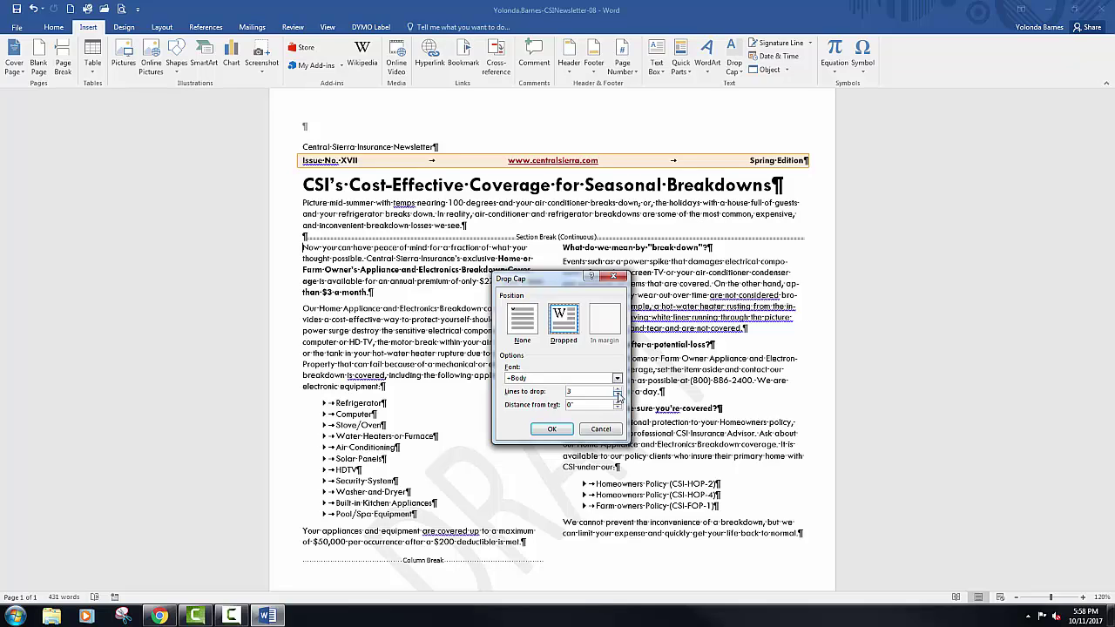
pyautogui.click(617, 396)
pyautogui.click(605, 404)
pyautogui.write('.1')
pyautogui.click(552, 431)
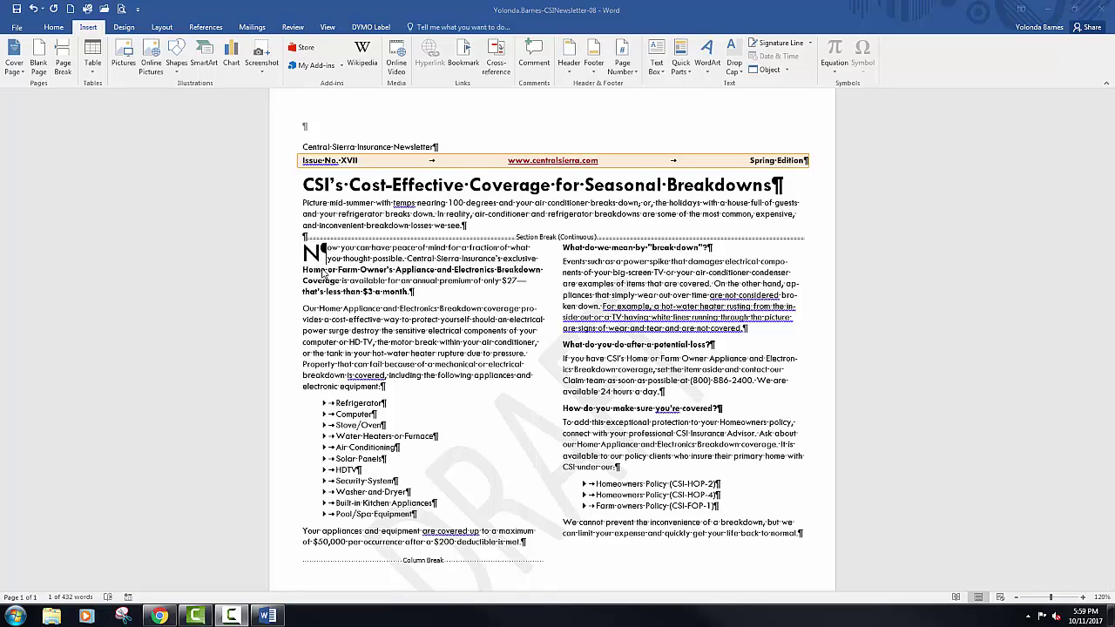
# Select the Central Sierra Insurance Newsletter heading line and show the WordArt style gallery.
pyautogui.click(308, 256)
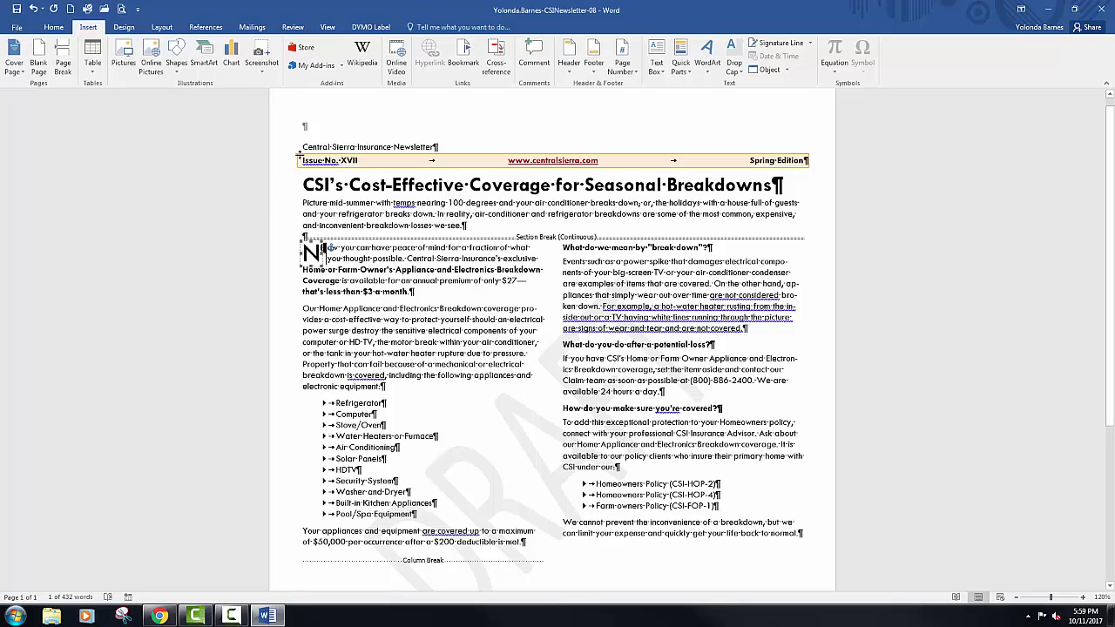
pyautogui.moveTo(302, 148); pyautogui.dragTo(417, 149)
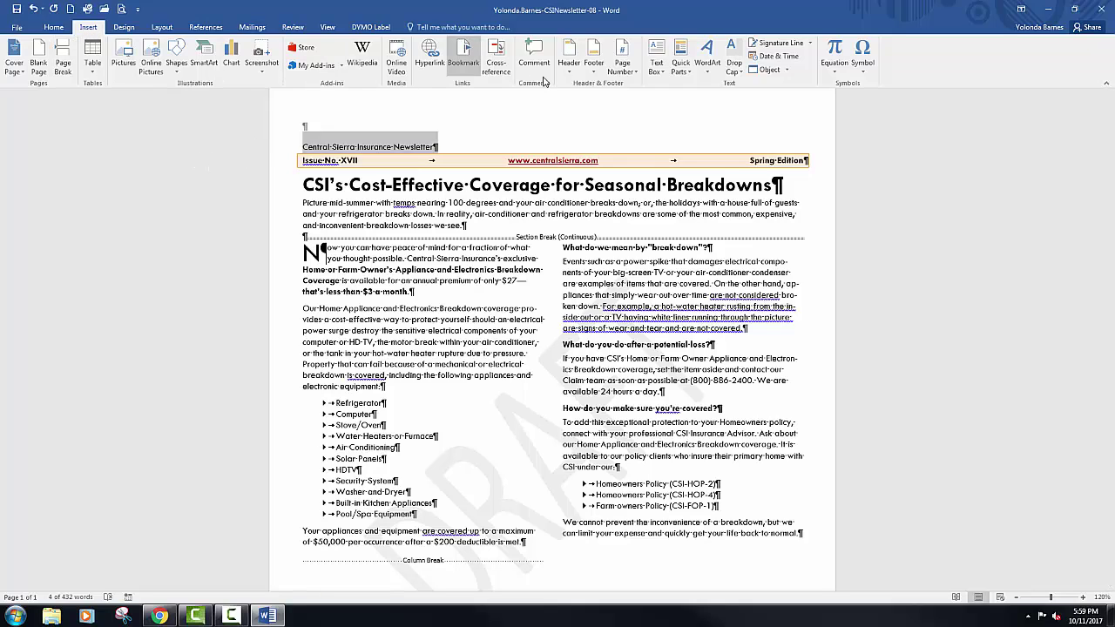
pyautogui.click(707, 68)
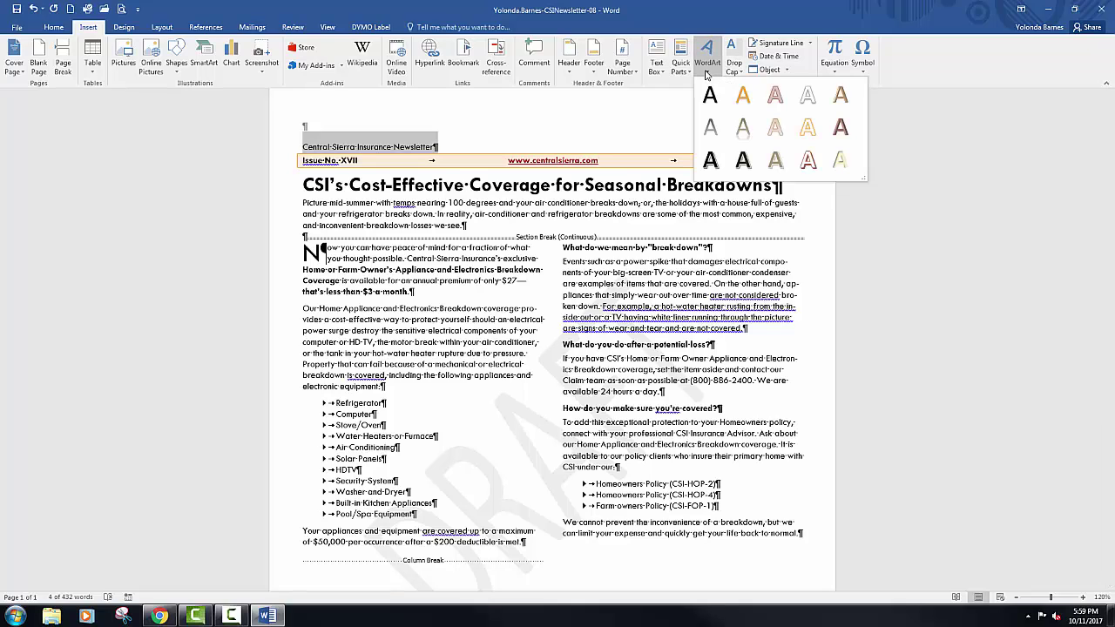
# Make the heading orange WordArt with text wrapping and bring up its Layout position settings.
pyautogui.click(747, 99)
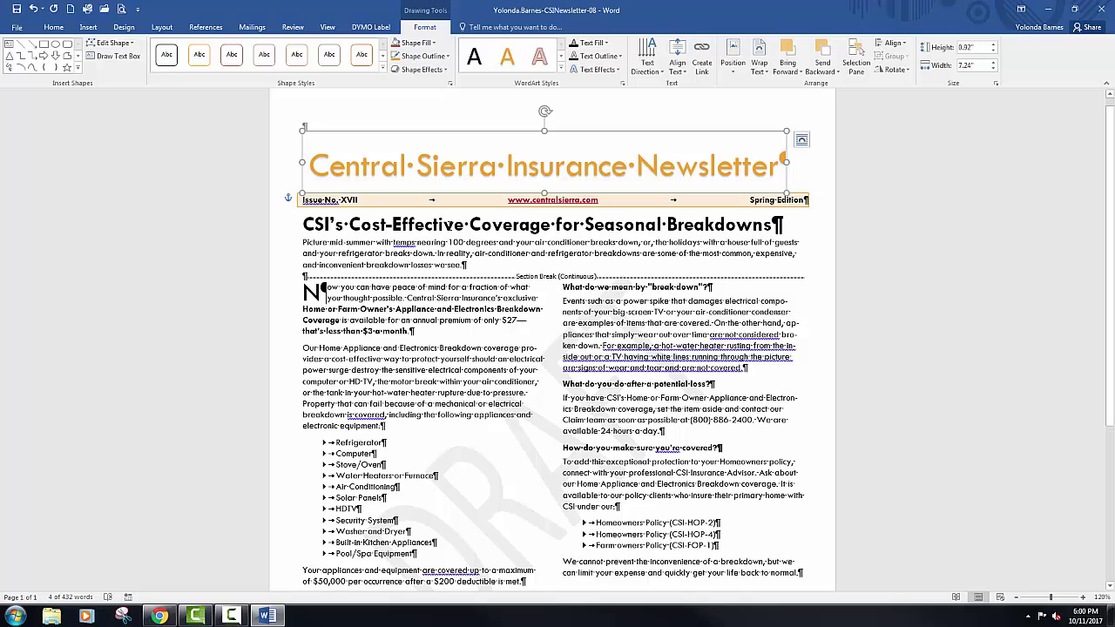
pyautogui.click(764, 74)
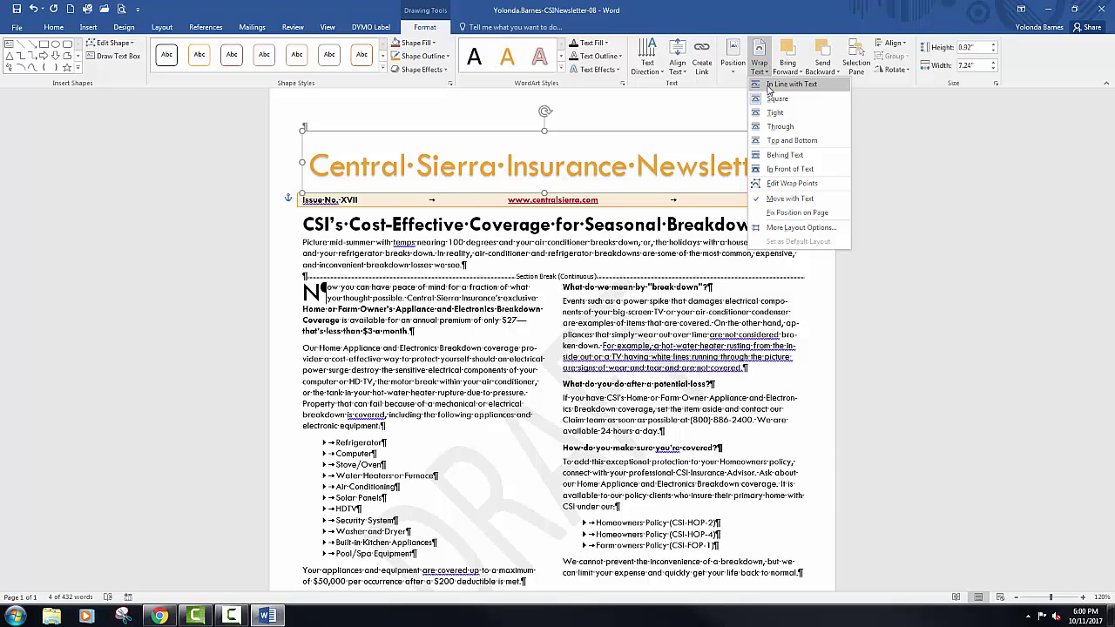
pyautogui.click(770, 114)
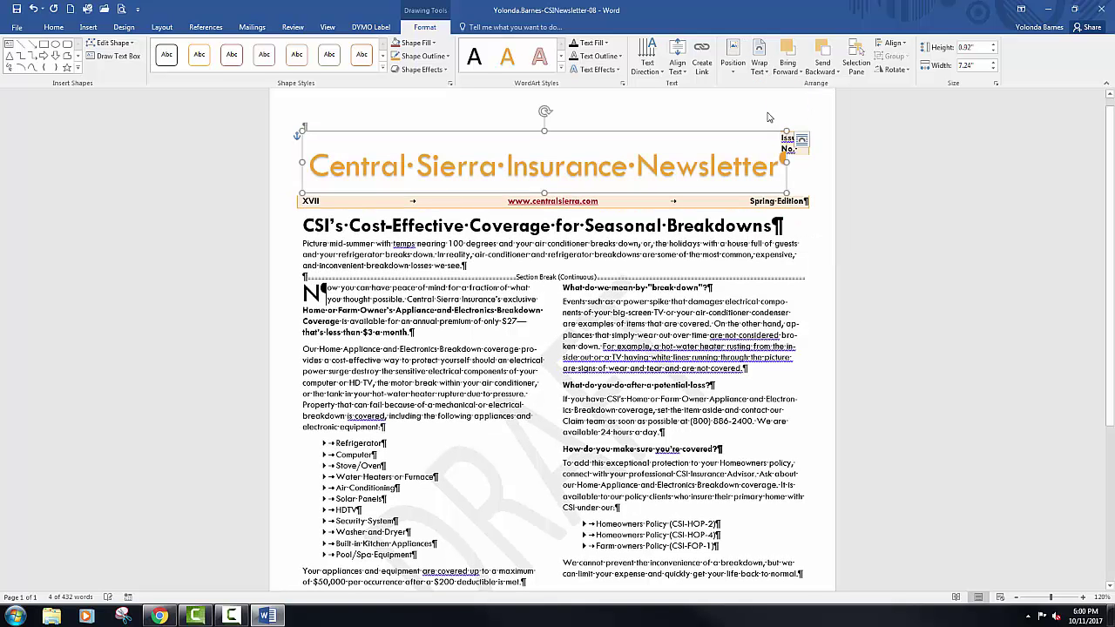
pyautogui.click(734, 76)
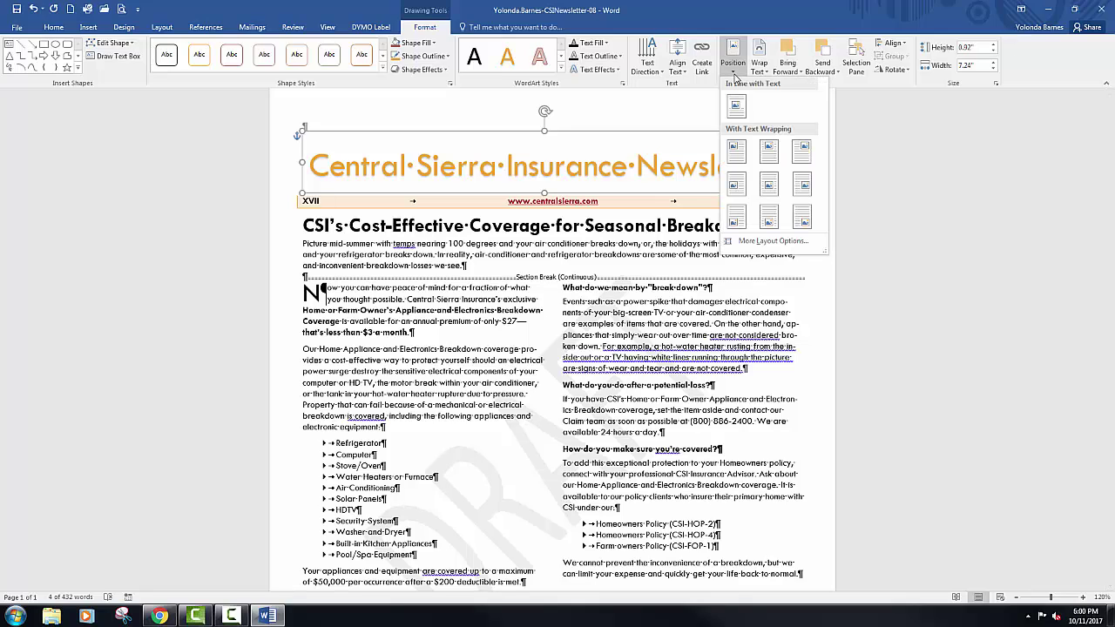
pyautogui.click(773, 241)
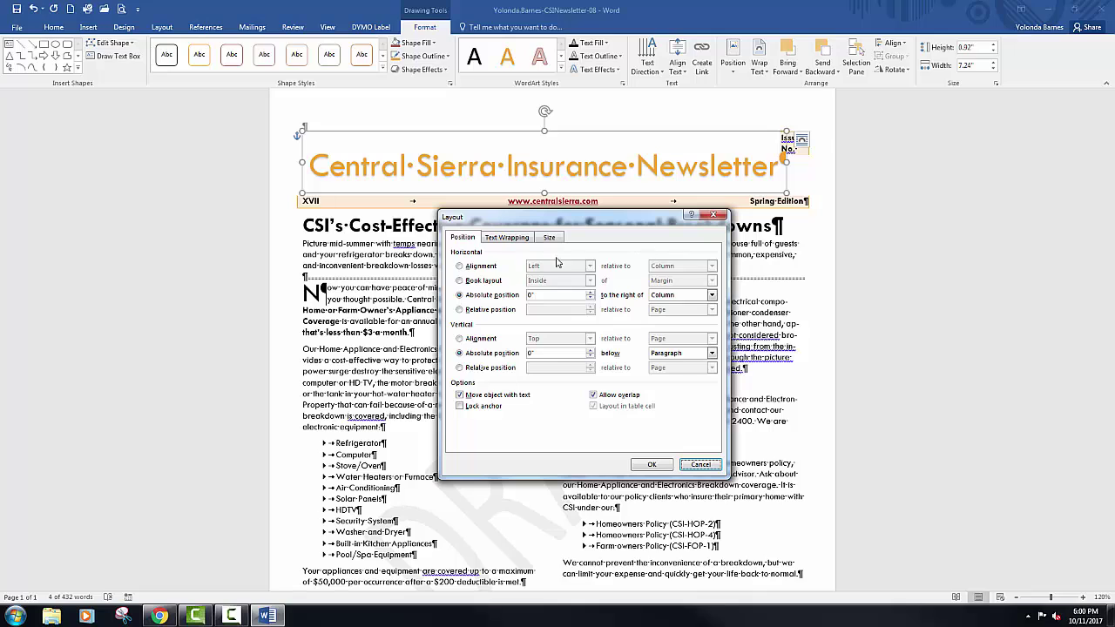
# Center the WordArt horizontally relative to the page and place it 0.1" below the page top.
pyautogui.click(460, 268)
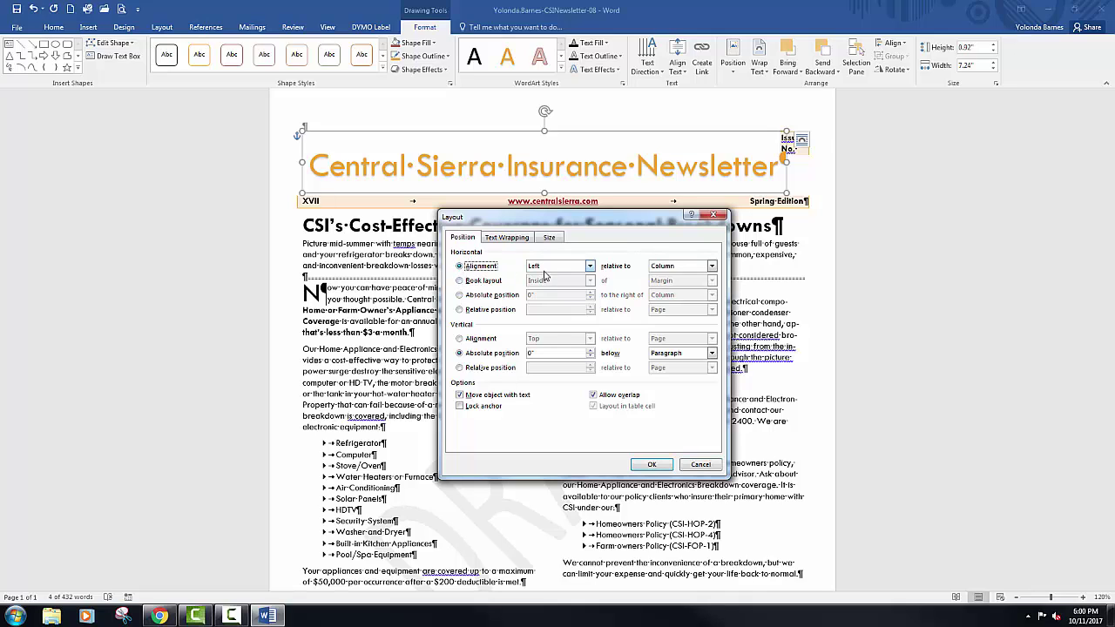
pyautogui.click(590, 267)
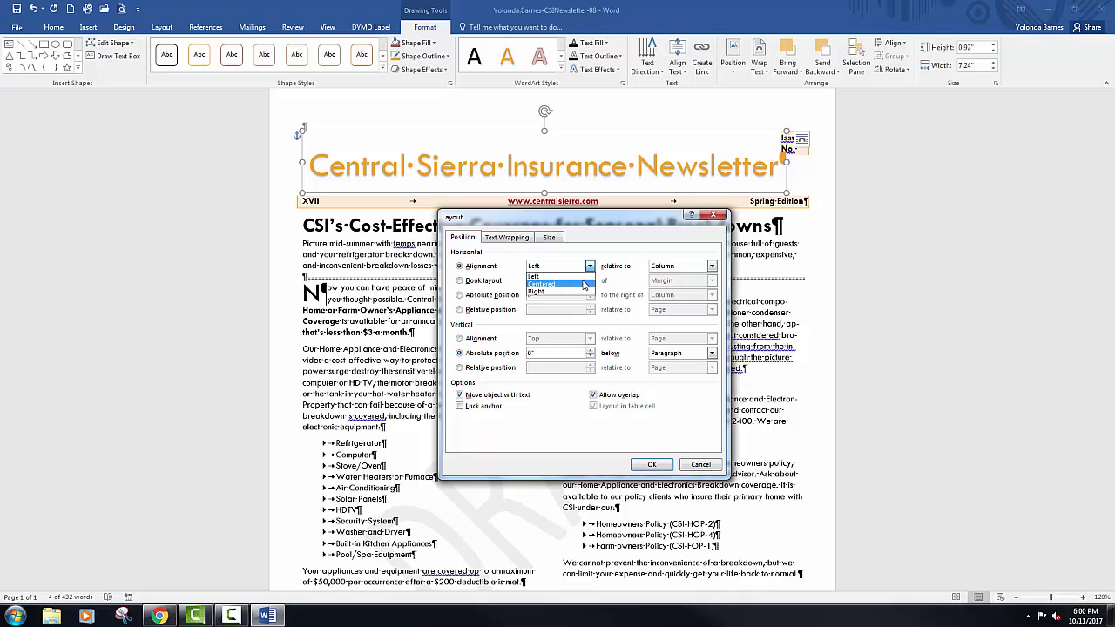
pyautogui.click(583, 284)
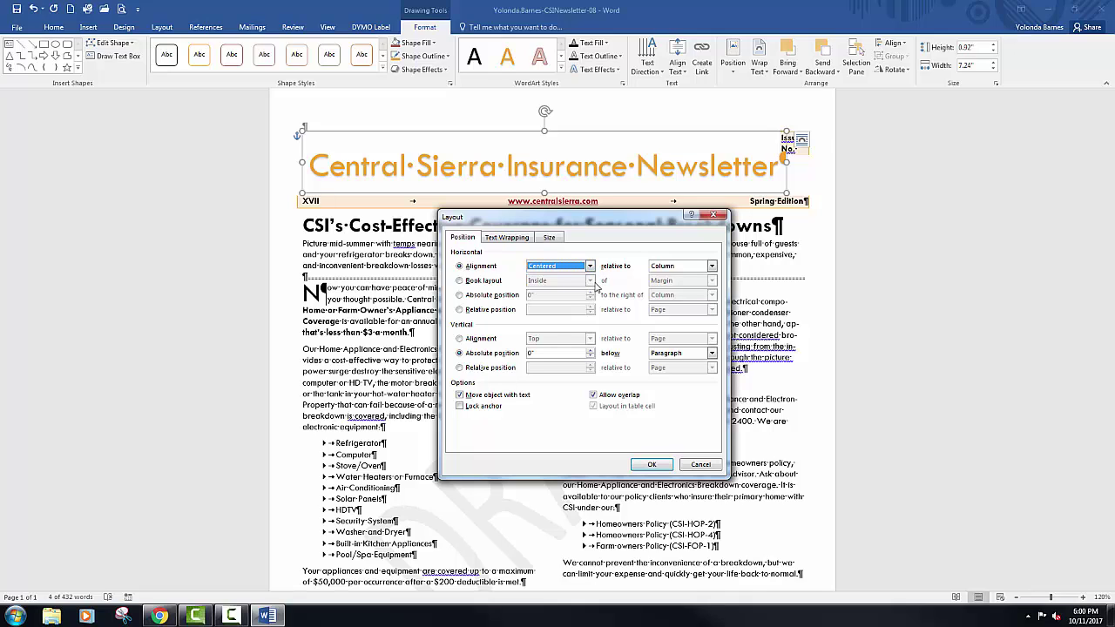
pyautogui.click(713, 267)
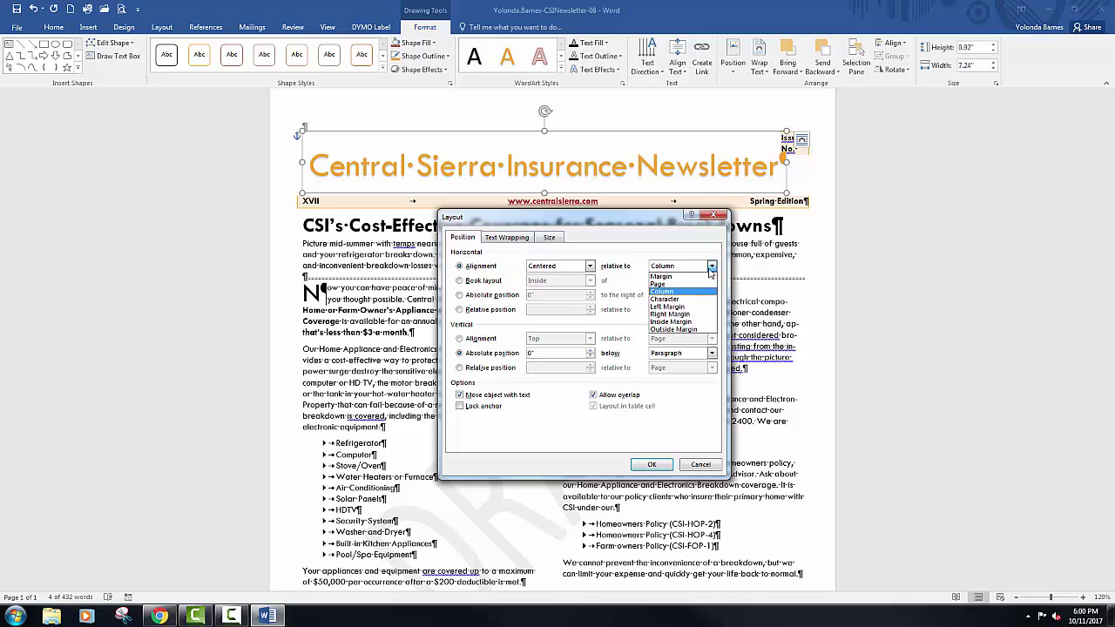
pyautogui.click(692, 288)
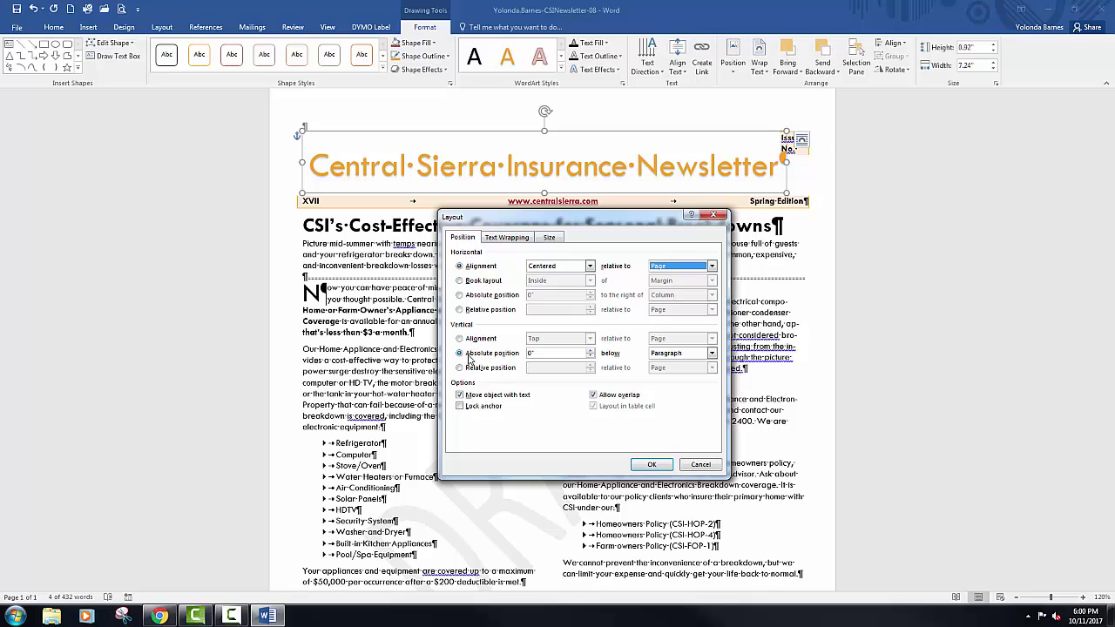
pyautogui.click(550, 354)
pyautogui.write('0.1')
pyautogui.click(711, 353)
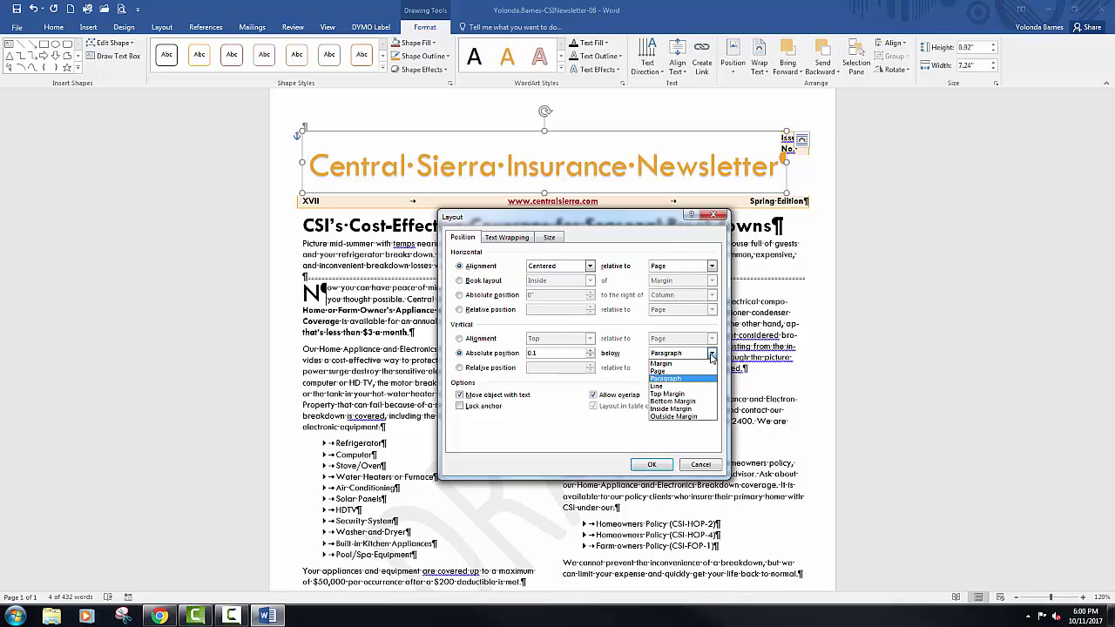
pyautogui.click(695, 373)
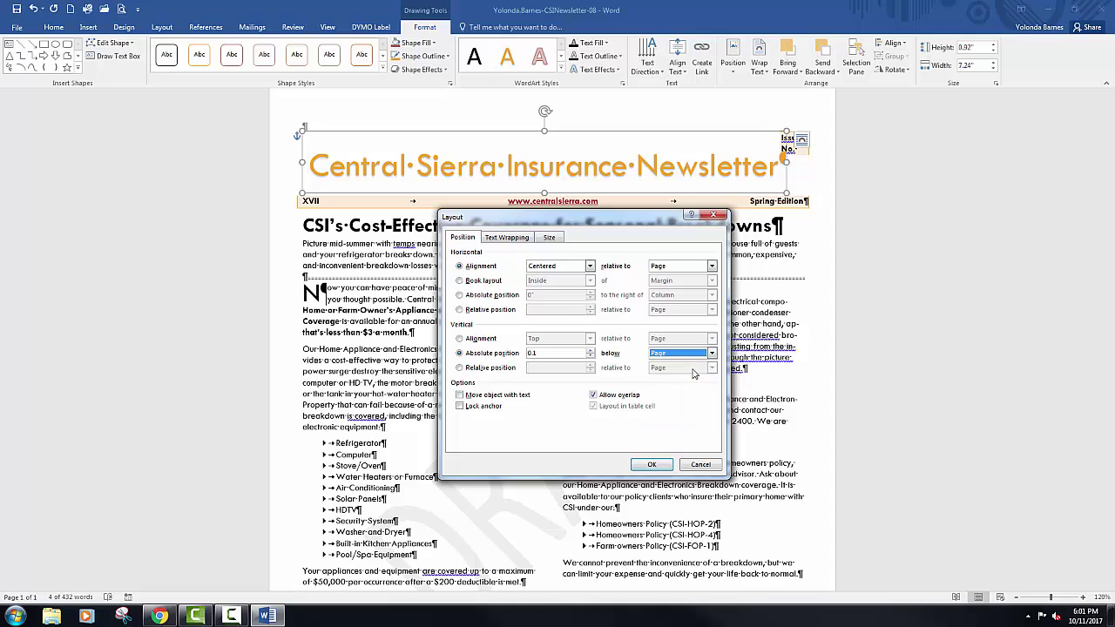
pyautogui.click(647, 465)
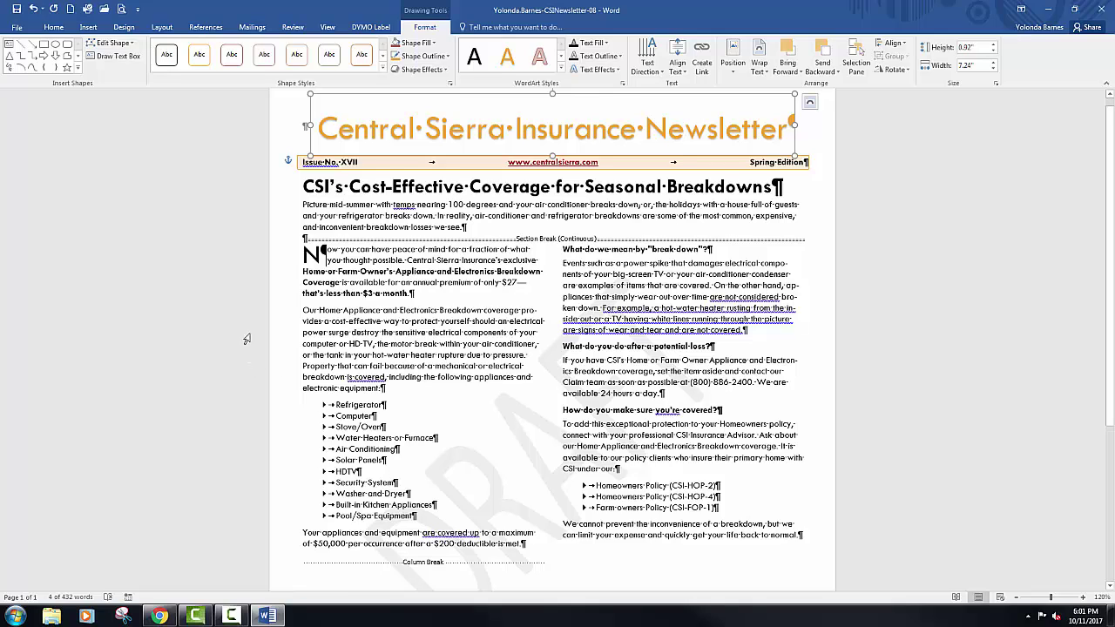
# Select the intro paragraph beginning 'Picture mid-summer with temps' and apply bold and italic formatting.
pyautogui.doubleClick(316, 206)
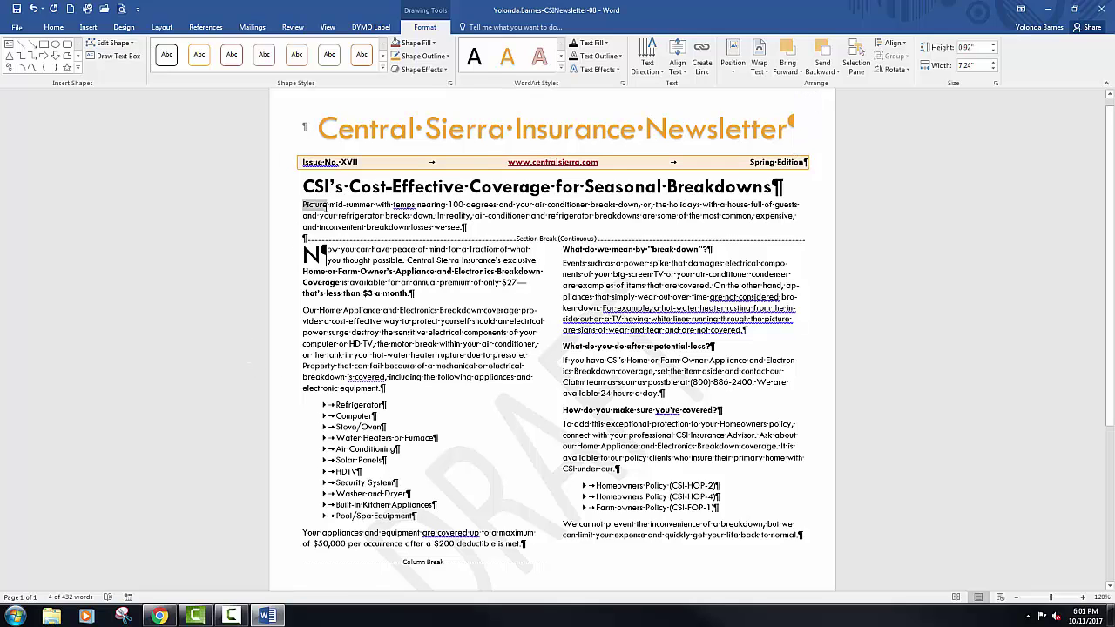
pyautogui.moveTo(327, 205); pyautogui.dragTo(471, 234)
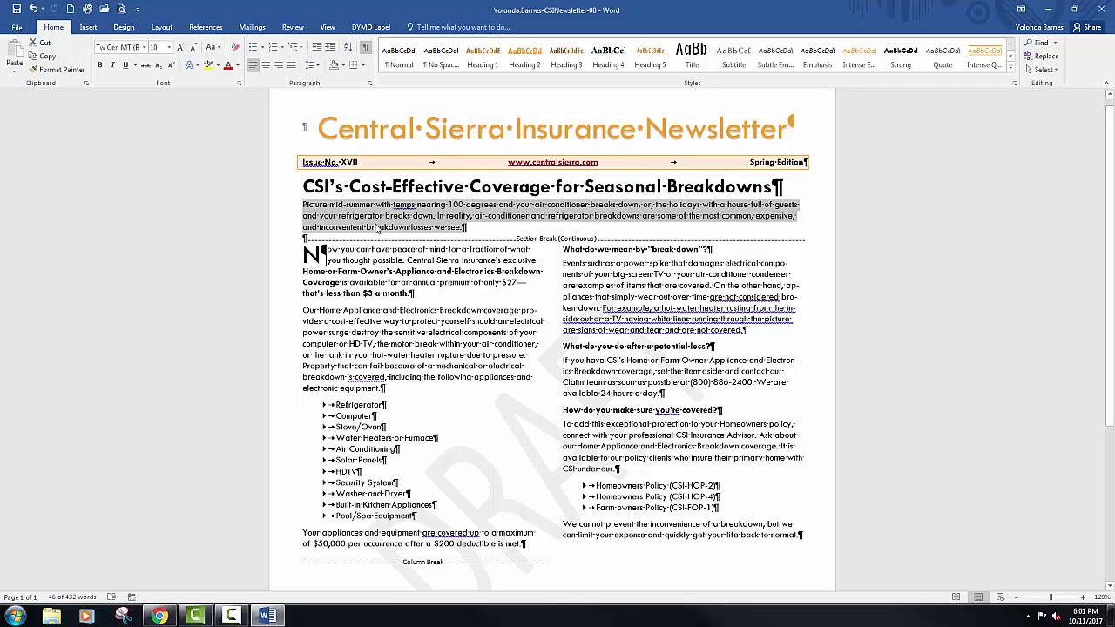
pyautogui.click(100, 66)
pyautogui.click(112, 66)
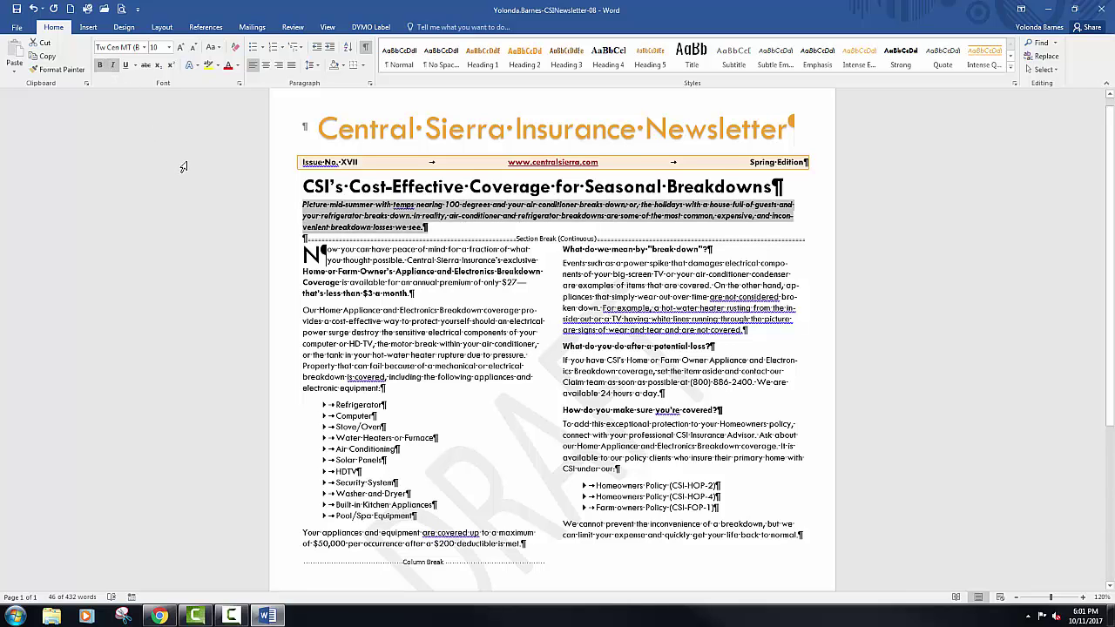
# Place the selected intro paragraph inside a drawn text box.
pyautogui.click(88, 28)
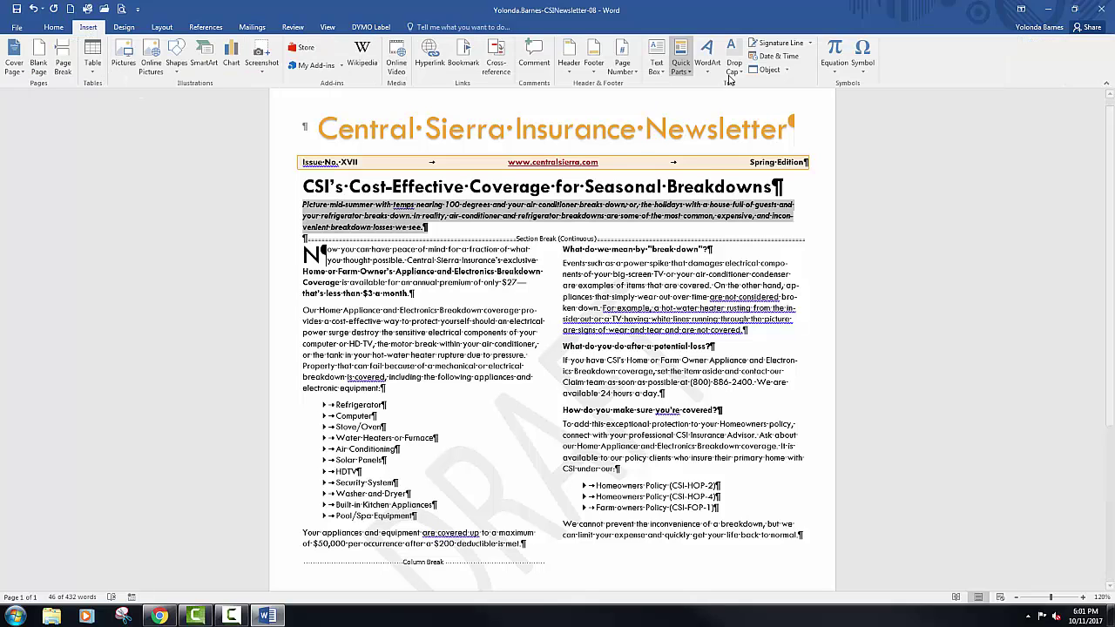
pyautogui.click(664, 71)
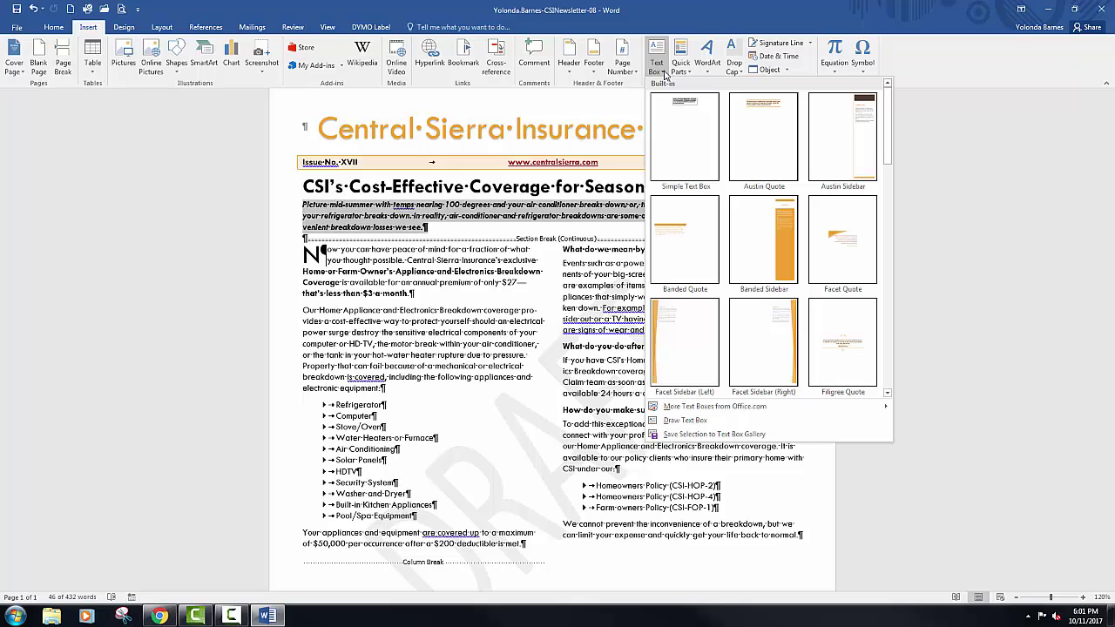
pyautogui.click(703, 422)
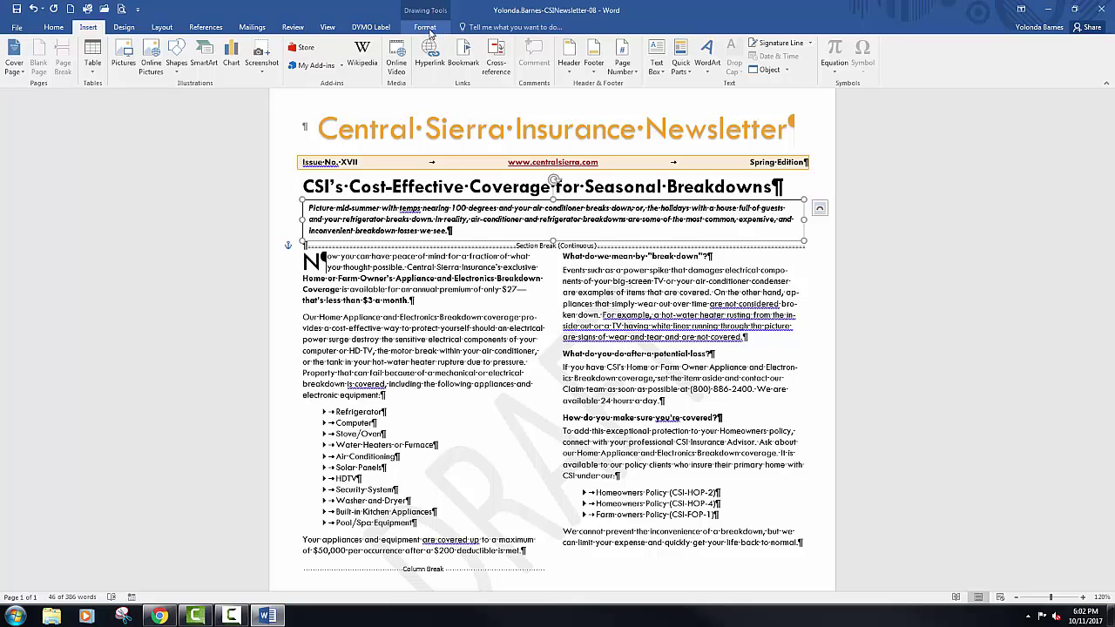
pyautogui.click(427, 29)
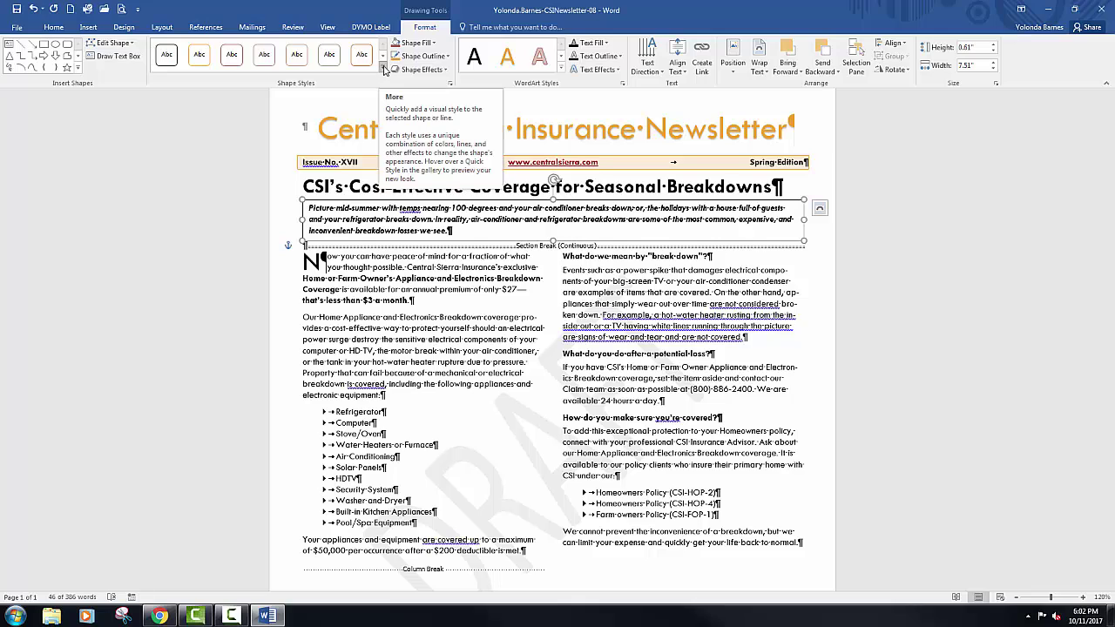
# Style the intro text box Subtle Effect - Orange, Accent 1 and set its width to 7.5".
pyautogui.click(383, 69)
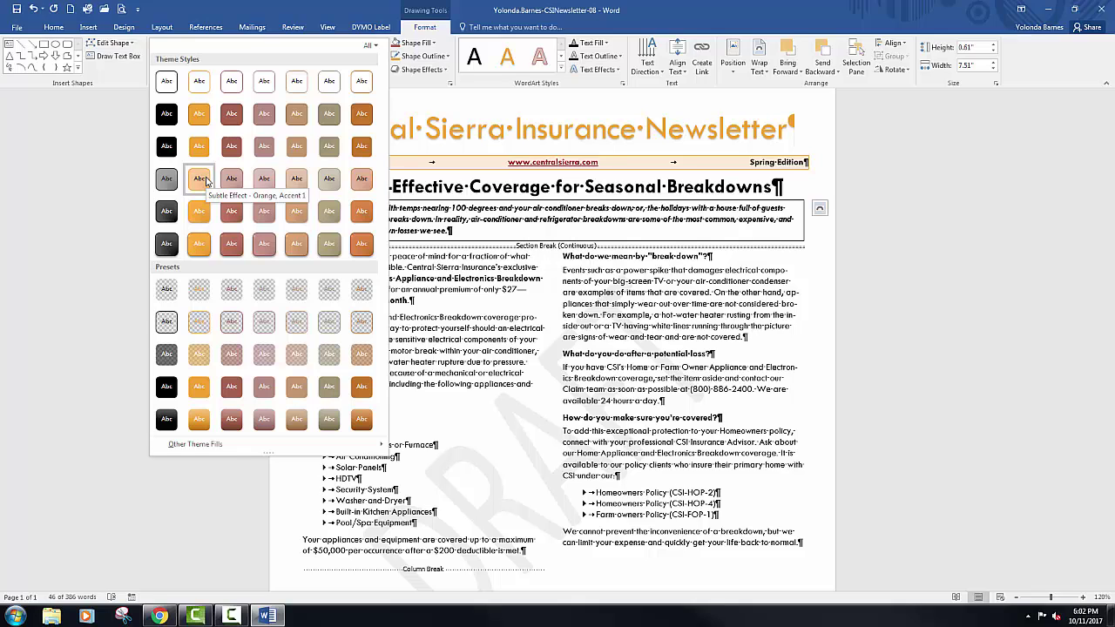
pyautogui.click(202, 180)
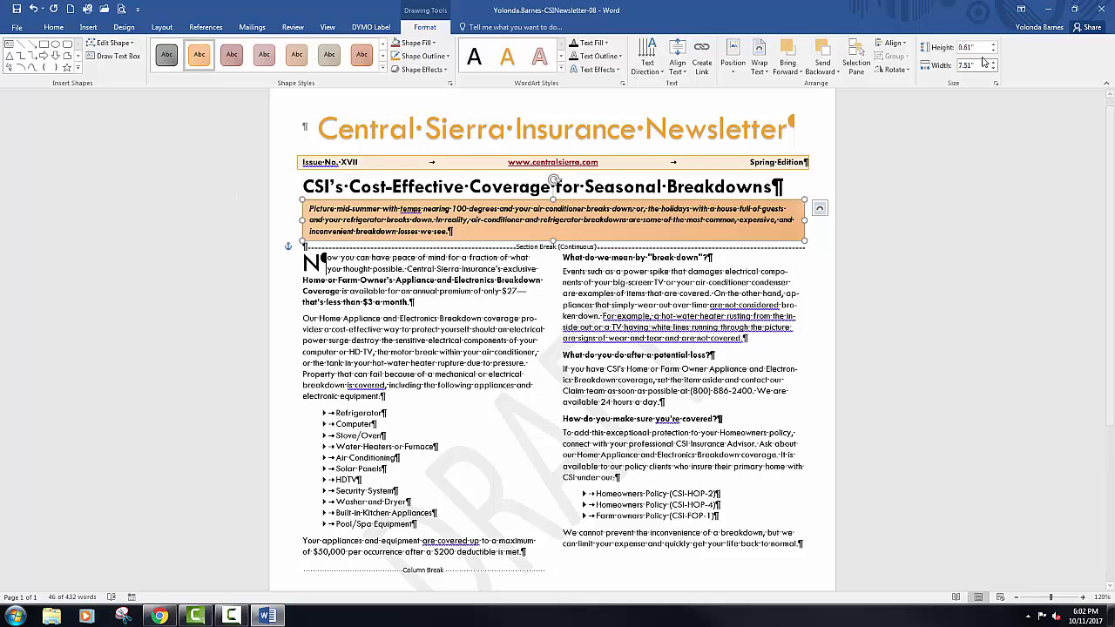
pyautogui.click(955, 47)
pyautogui.moveTo(955, 47); pyautogui.dragTo(952, 48)
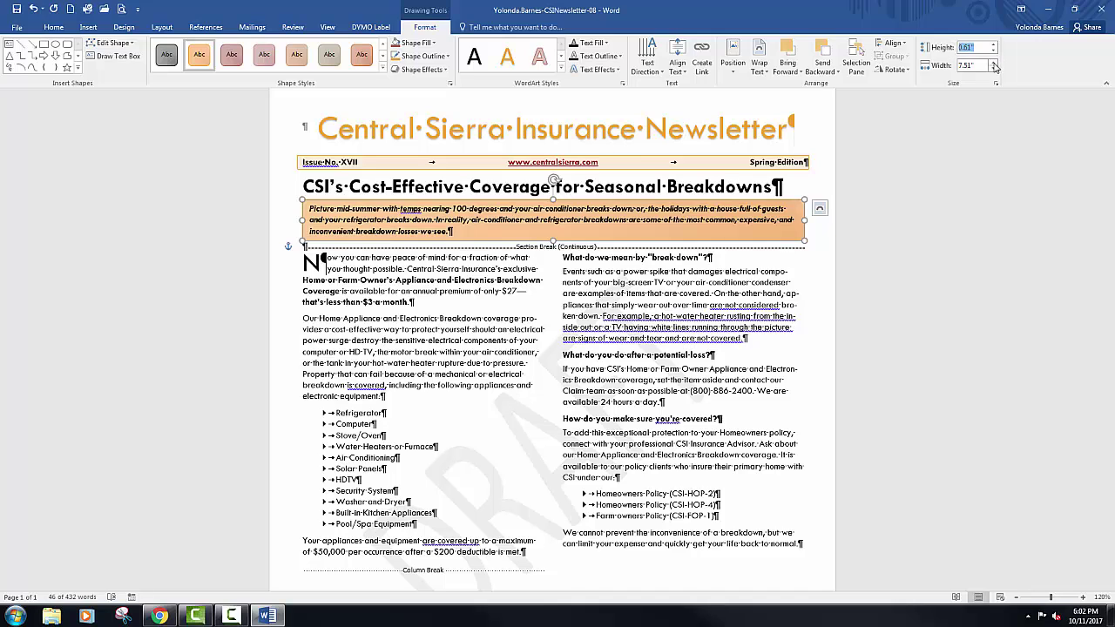
pyautogui.press('Tab')
pyautogui.click(994, 69)
pyautogui.click(994, 69)
pyautogui.click(993, 65)
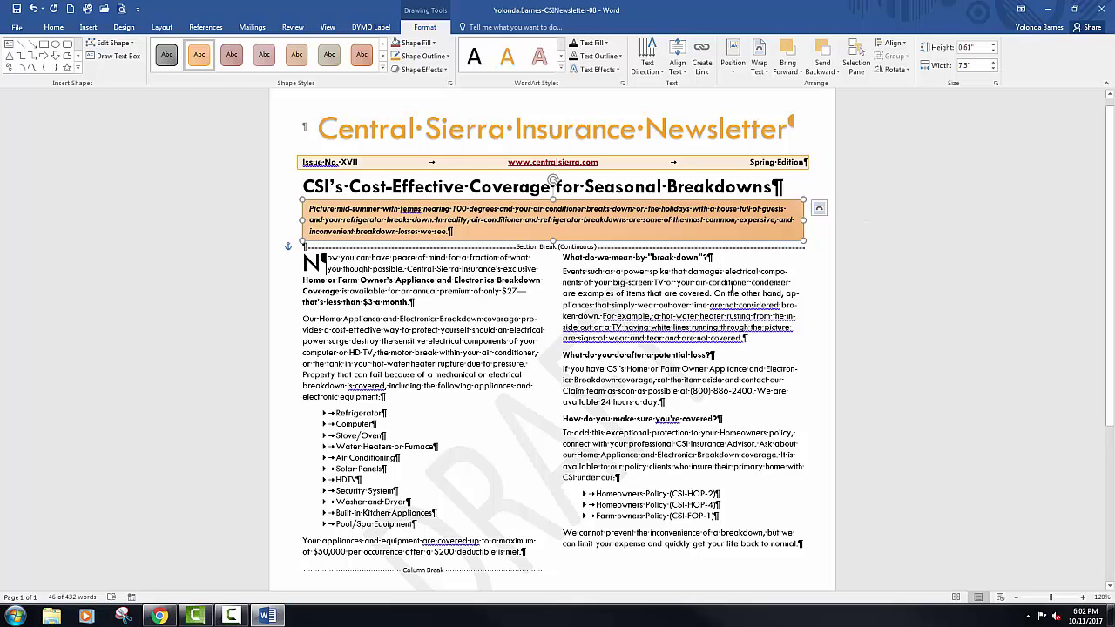
# Place the right column, from 'What do we mean by break down?' onward, in a text box.
pyautogui.click(727, 286)
pyautogui.scroll(-1, 688, 270)
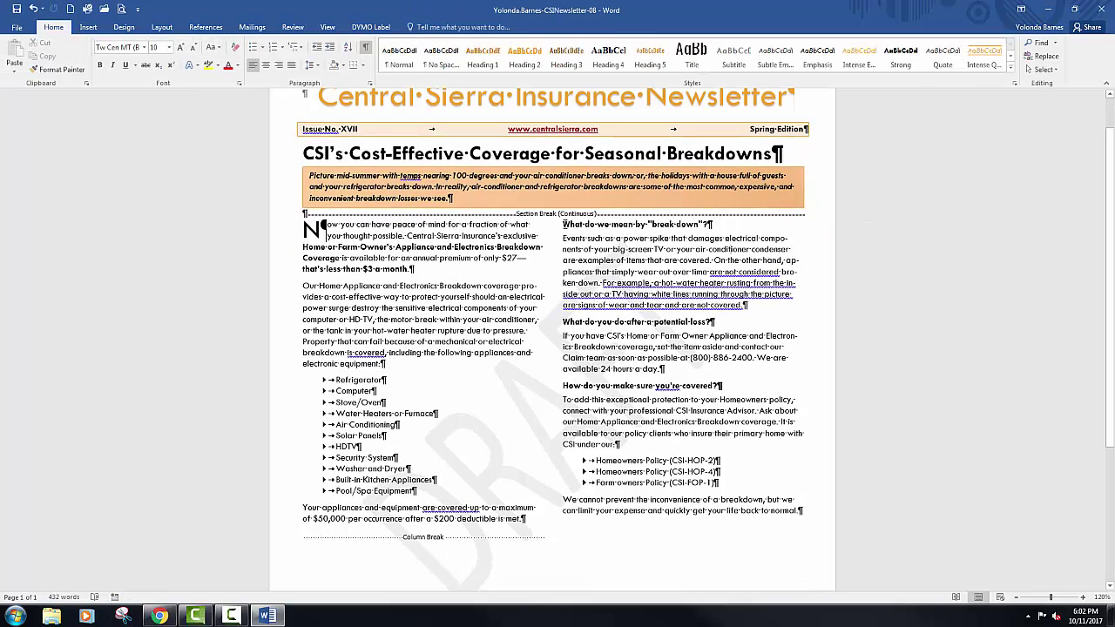
pyautogui.moveTo(562, 224); pyautogui.dragTo(798, 512)
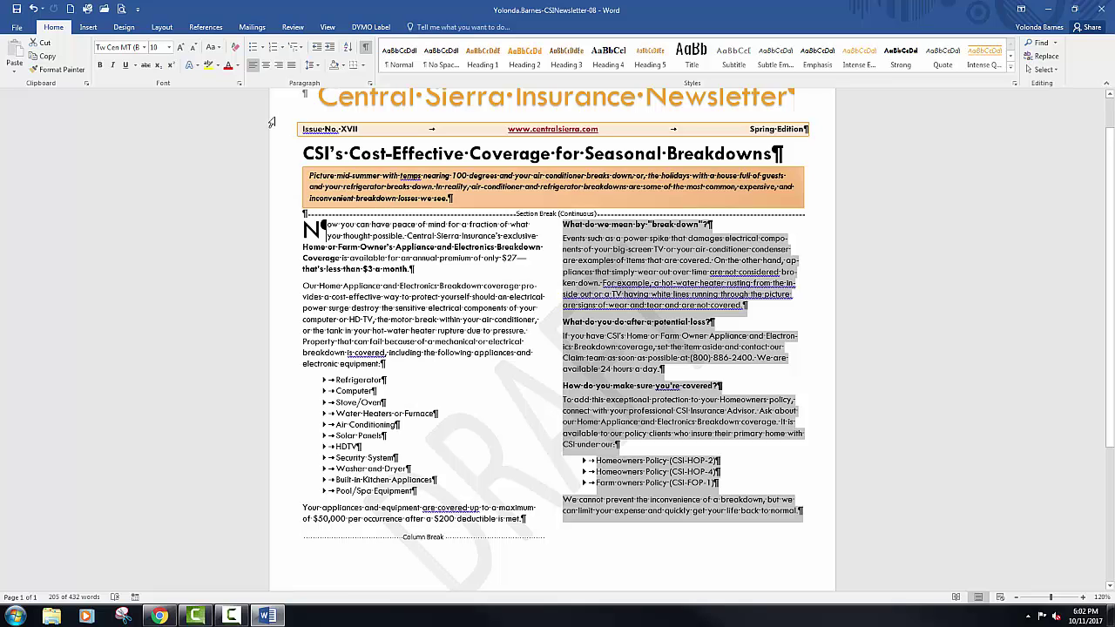
pyautogui.click(90, 28)
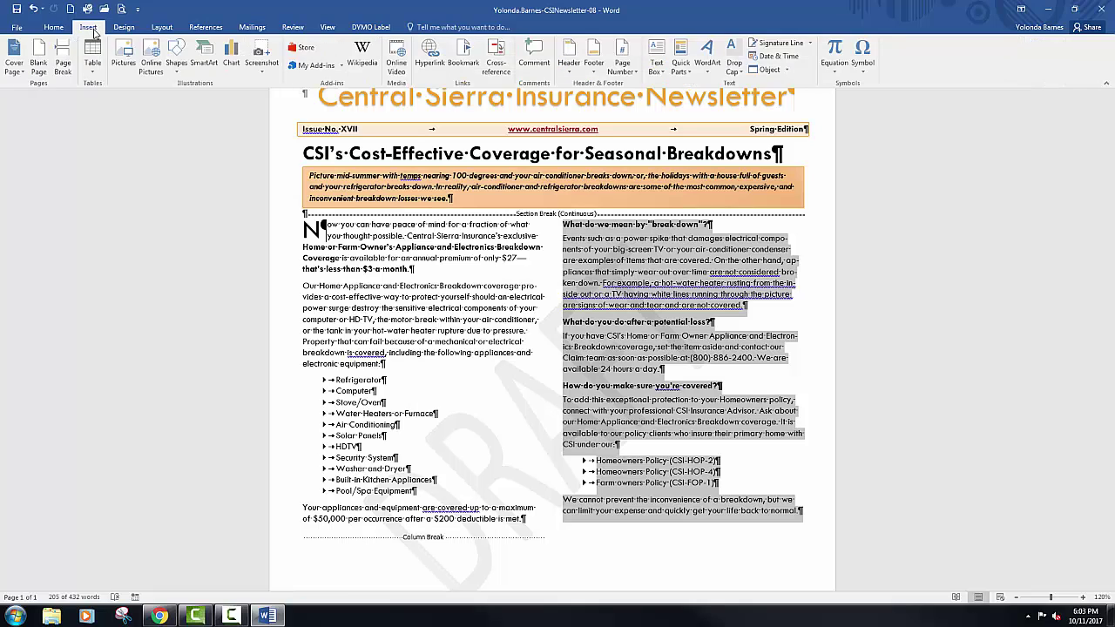
pyautogui.click(662, 76)
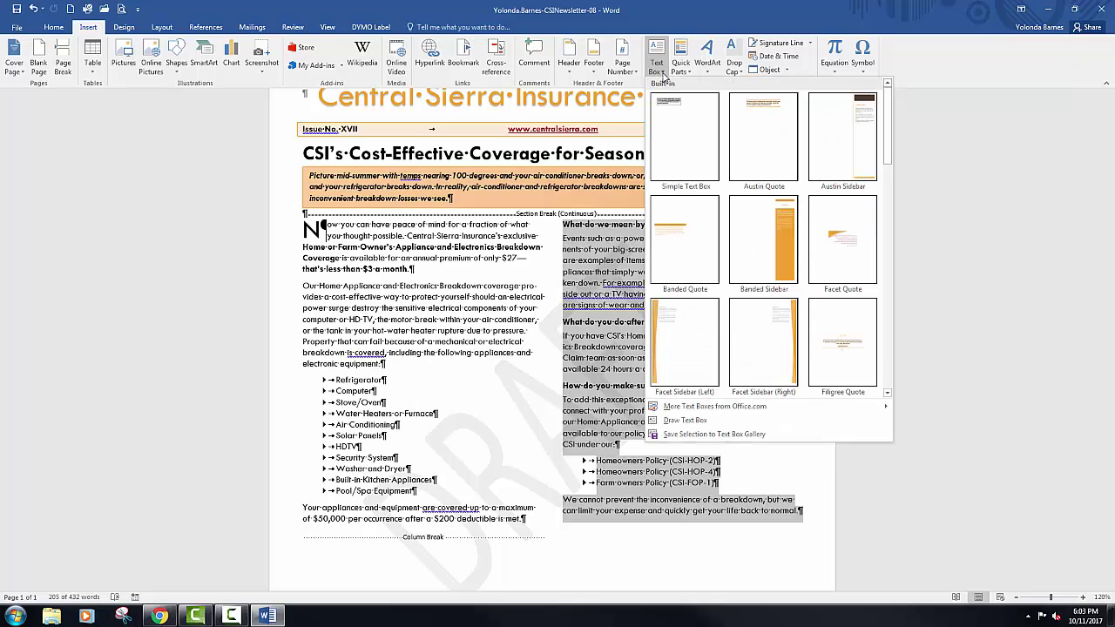
pyautogui.click(679, 420)
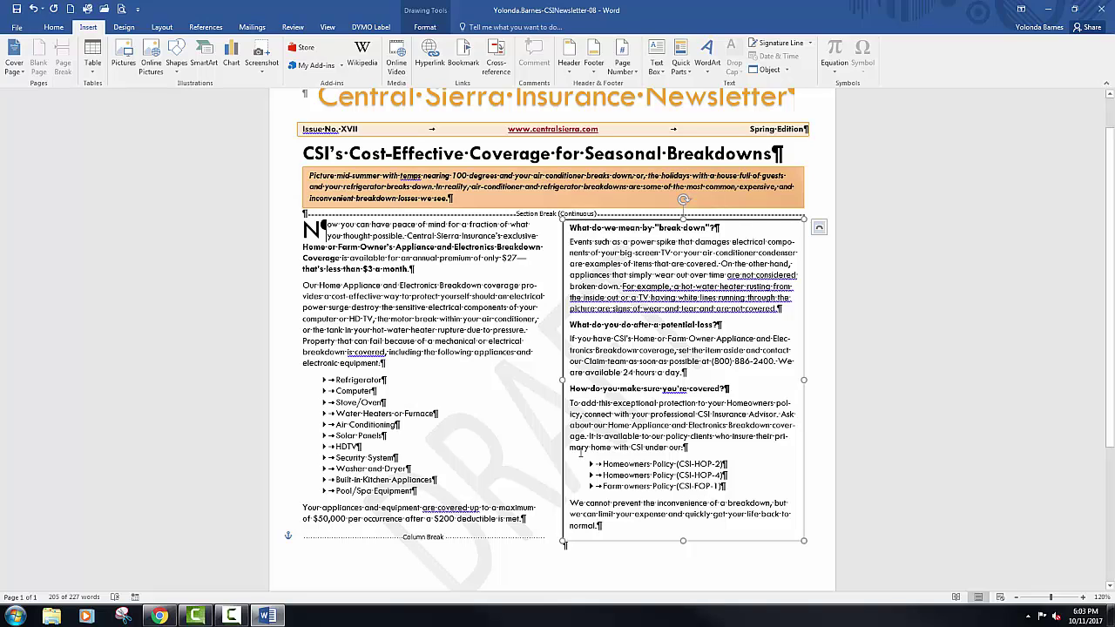
# Apply Subtle Effect - Orange, Accent 1 to the right-column text box.
pyautogui.click(426, 29)
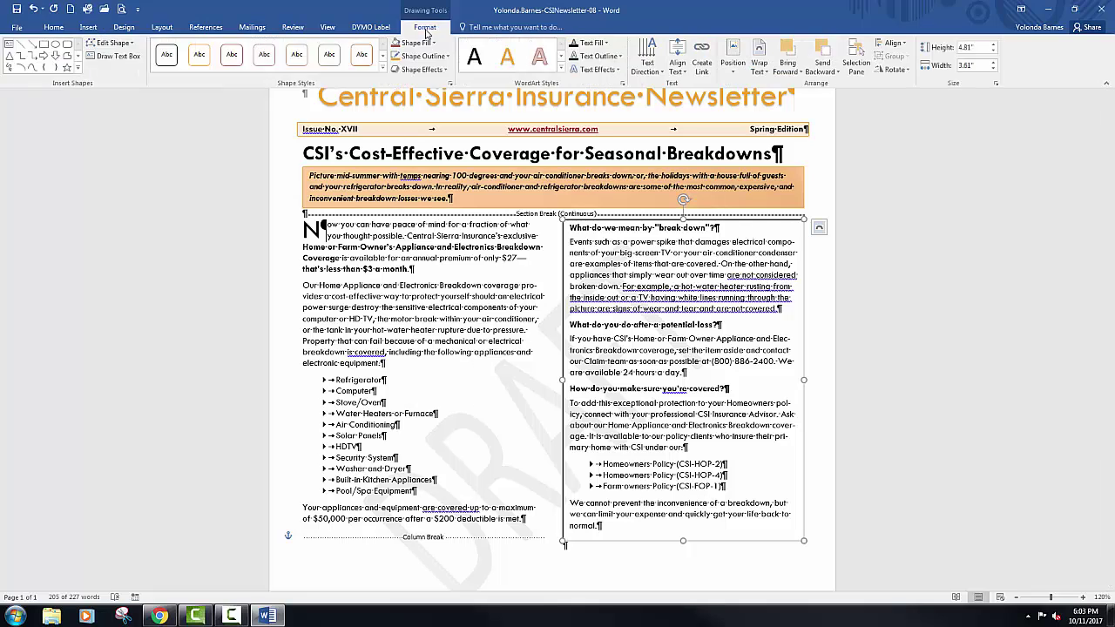
pyautogui.click(383, 71)
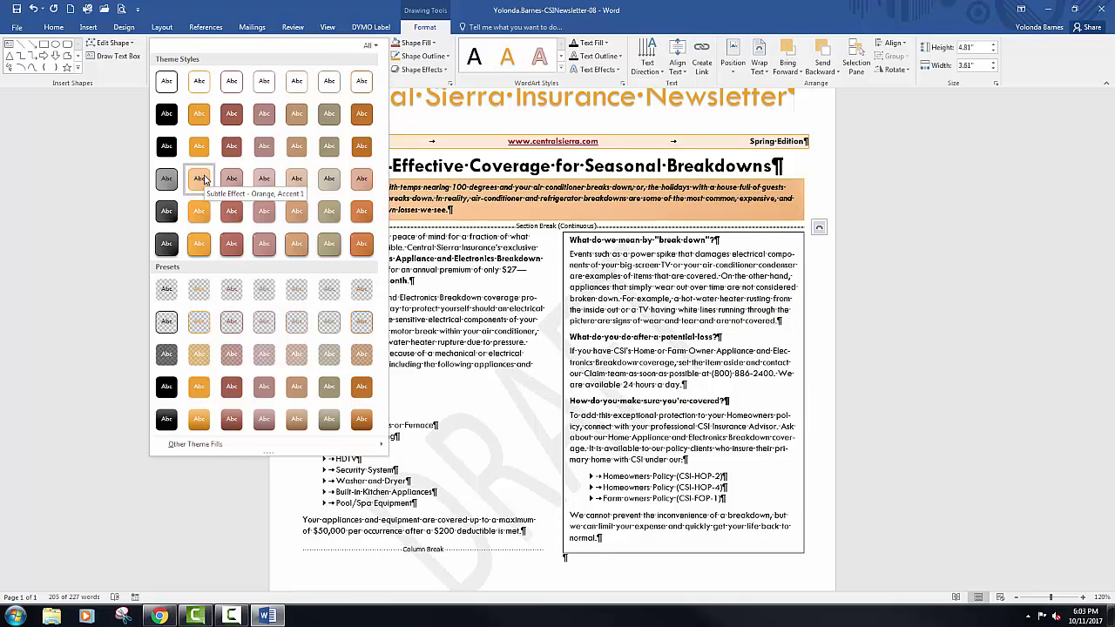
pyautogui.click(201, 178)
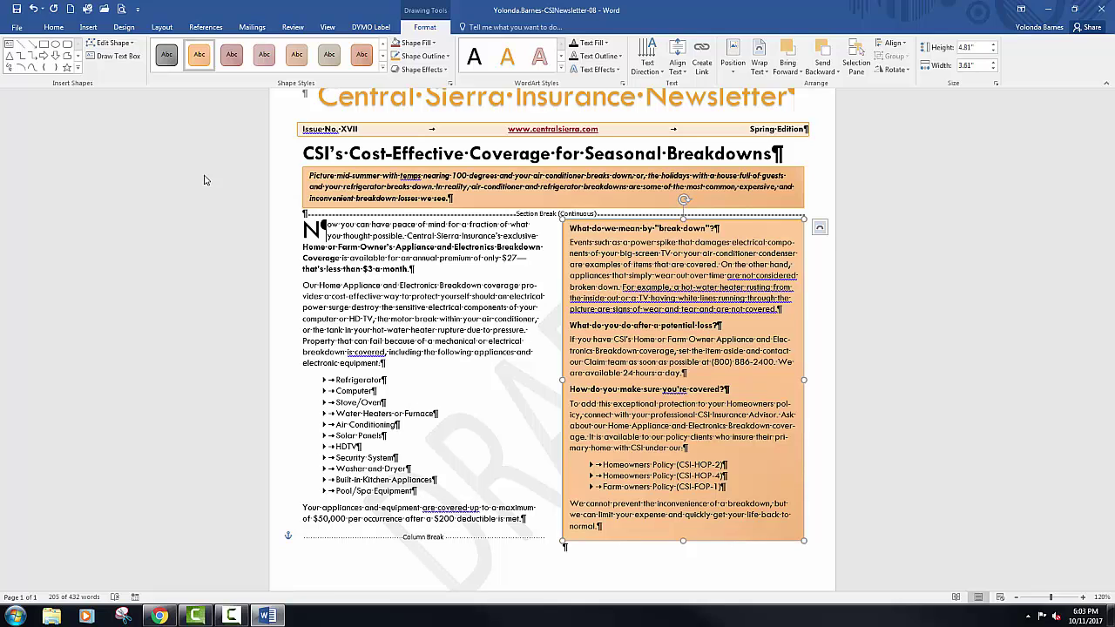
pyautogui.click(204, 179)
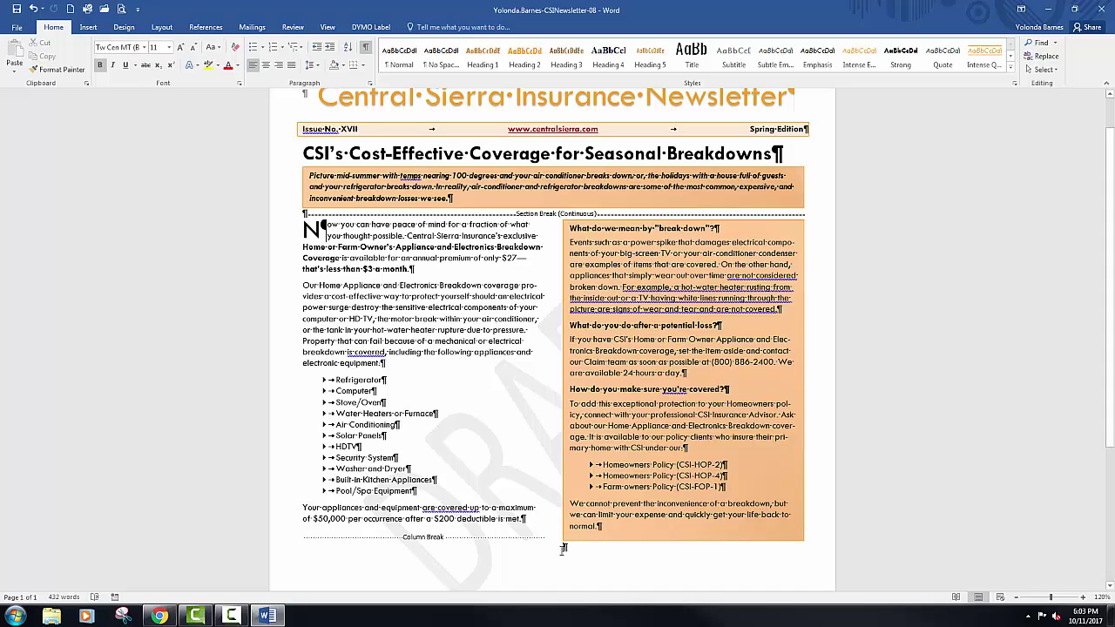
# Start a new Clustered Column chart from the Insert Chart dialog.
pyautogui.scroll(-3, 564, 549)
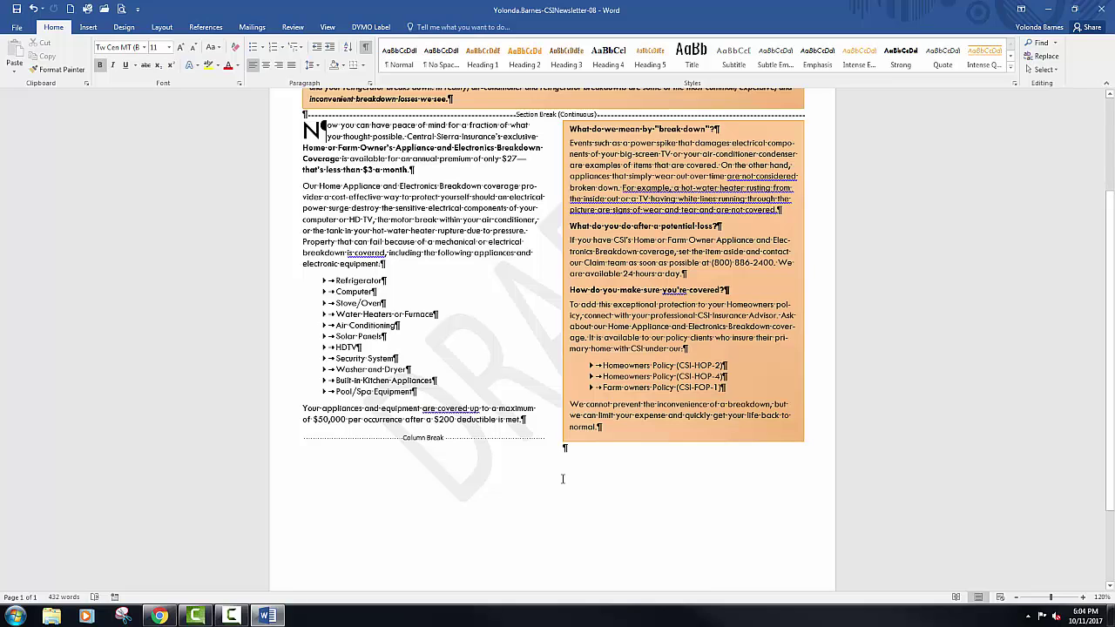
pyautogui.click(88, 28)
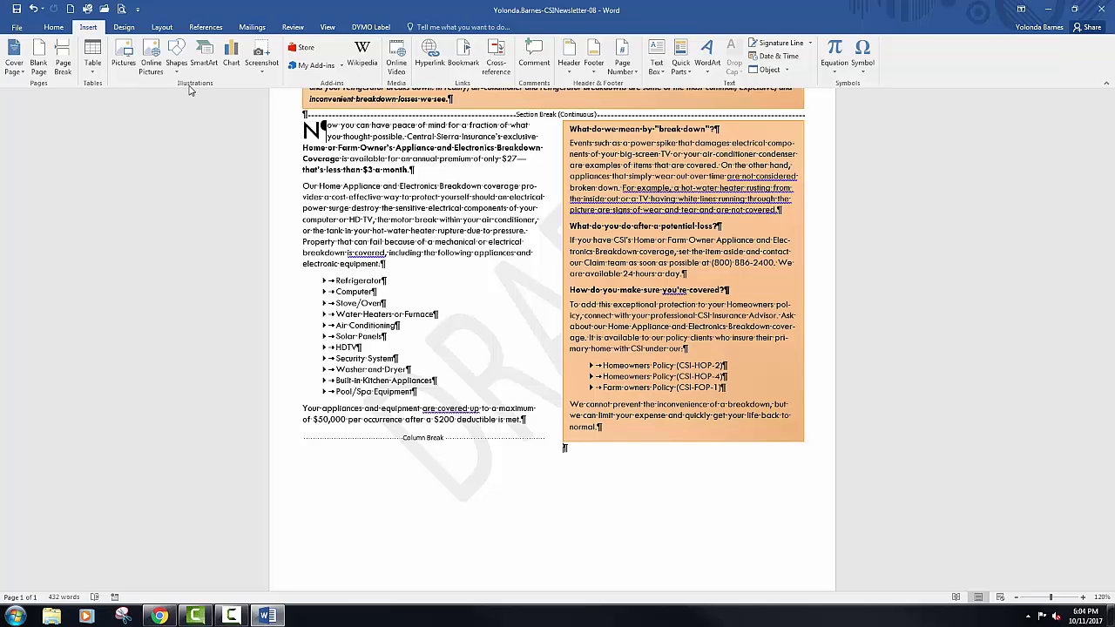
pyautogui.click(231, 57)
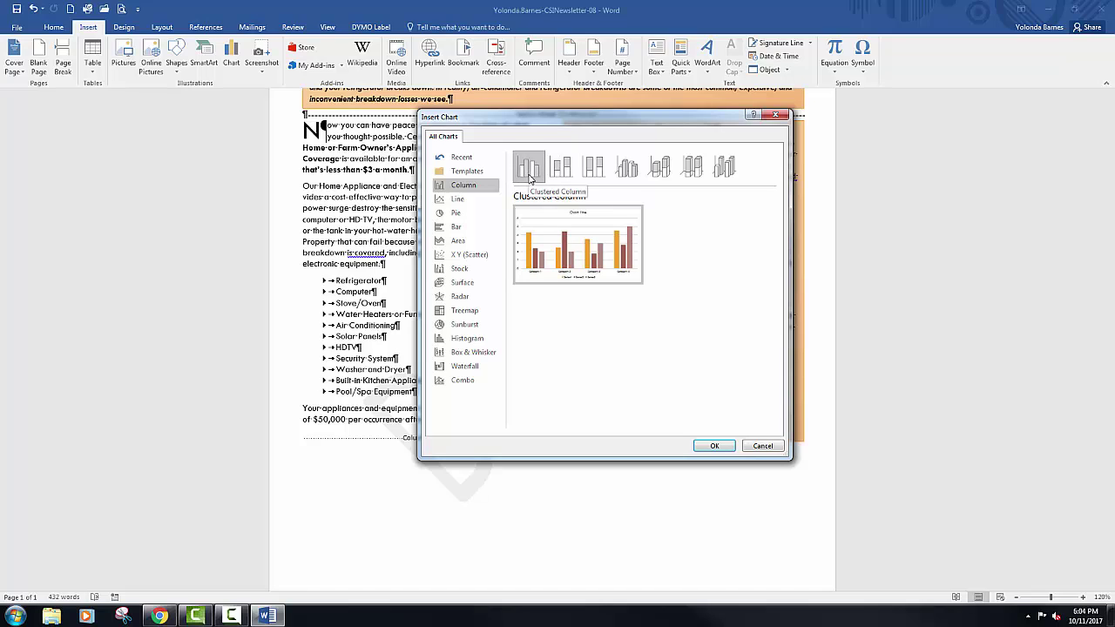
# Insert the sample Clustered Column chart and open its Series 1–3 data sheet.
pyautogui.click(714, 448)
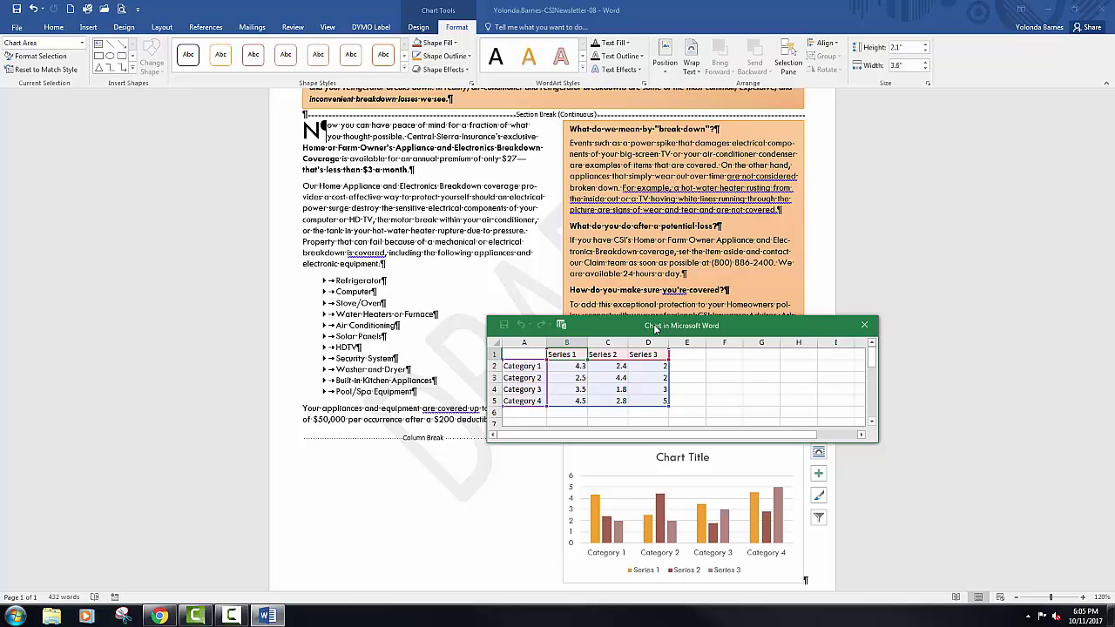
pyautogui.click(159, 616)
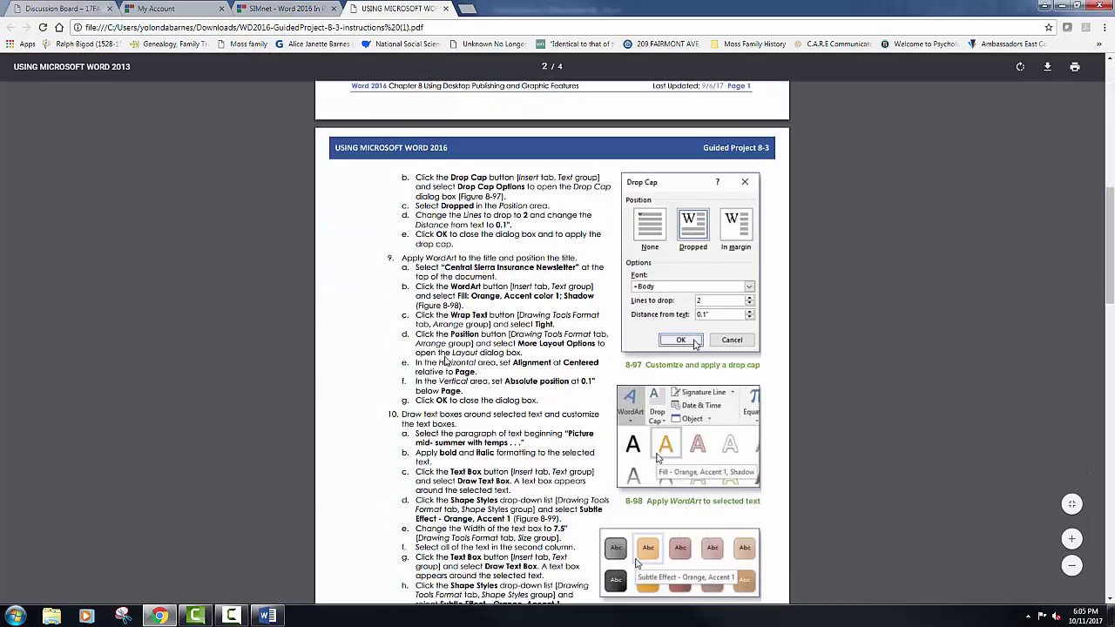
pyautogui.scroll(-1, 445, 360)
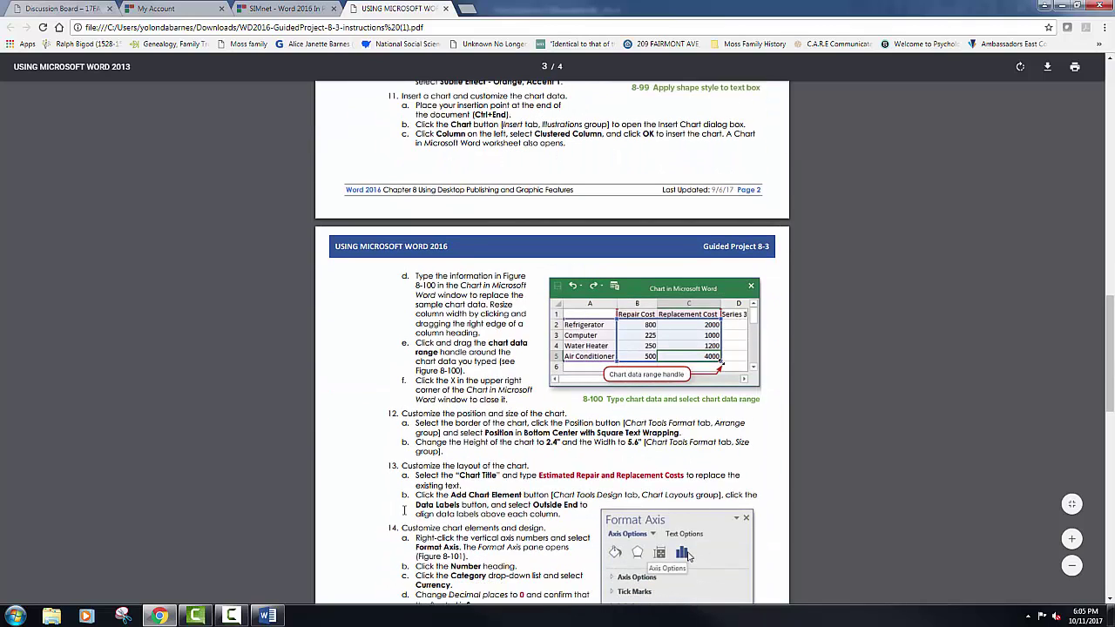
pyautogui.click(269, 615)
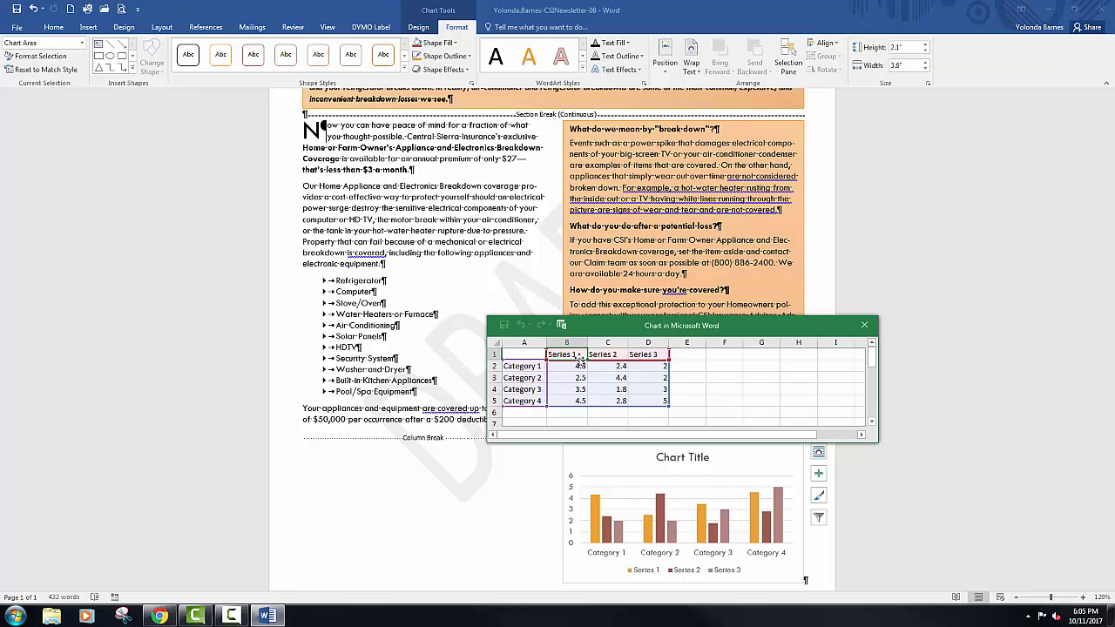
# Delete the Series 3 column from the chart data sheet.
pyautogui.click(658, 359)
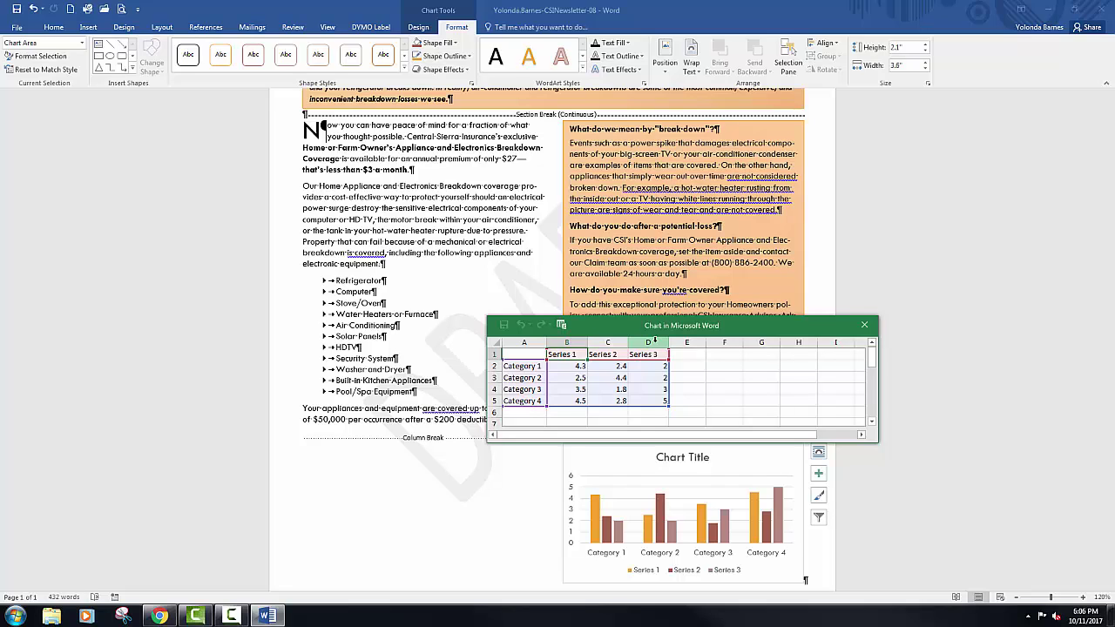
pyautogui.click(654, 342)
pyautogui.rightClick(655, 344)
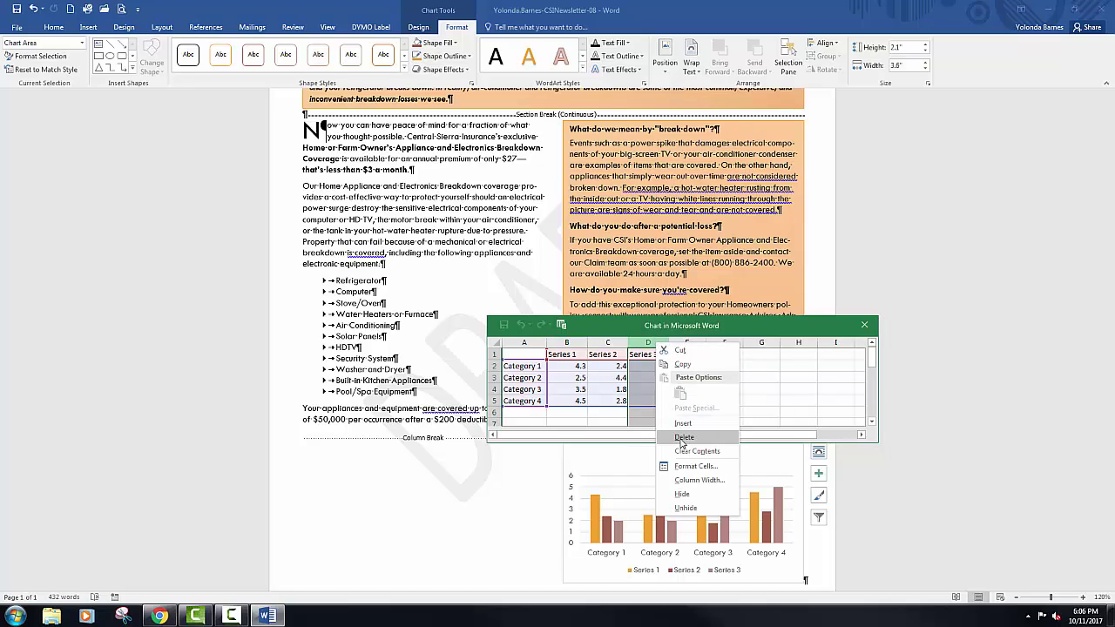
pyautogui.click(650, 341)
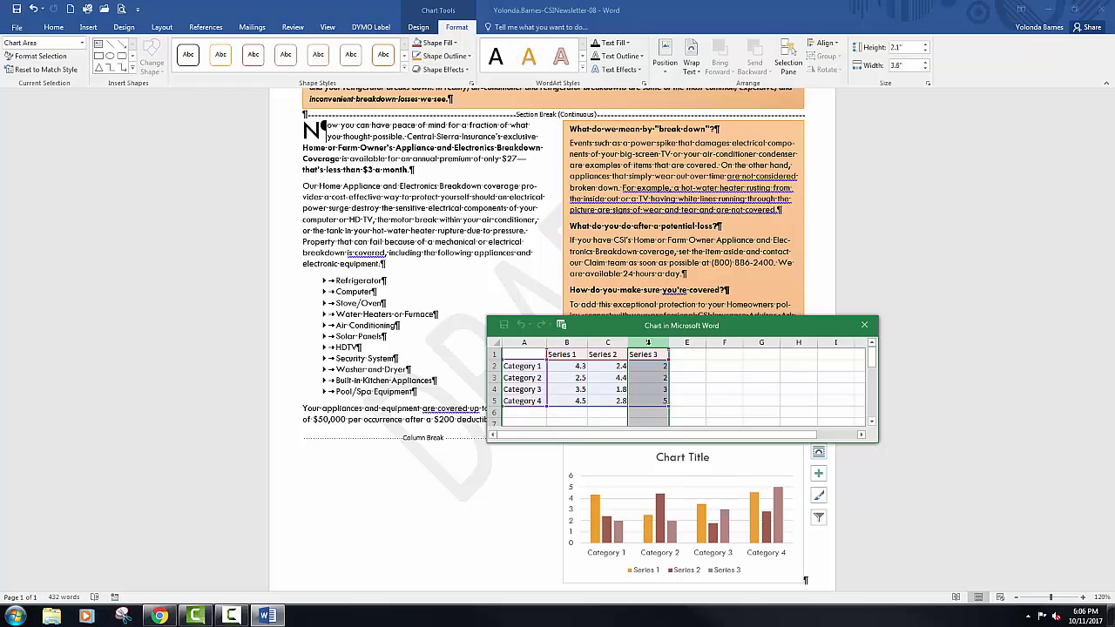
pyautogui.rightClick(648, 342)
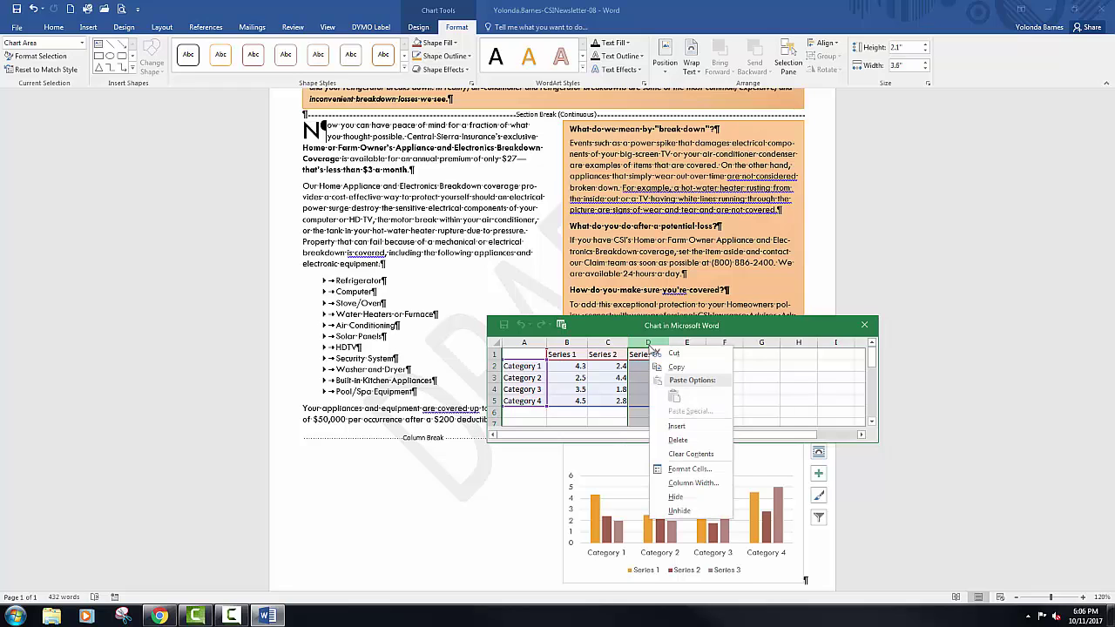
pyautogui.click(676, 440)
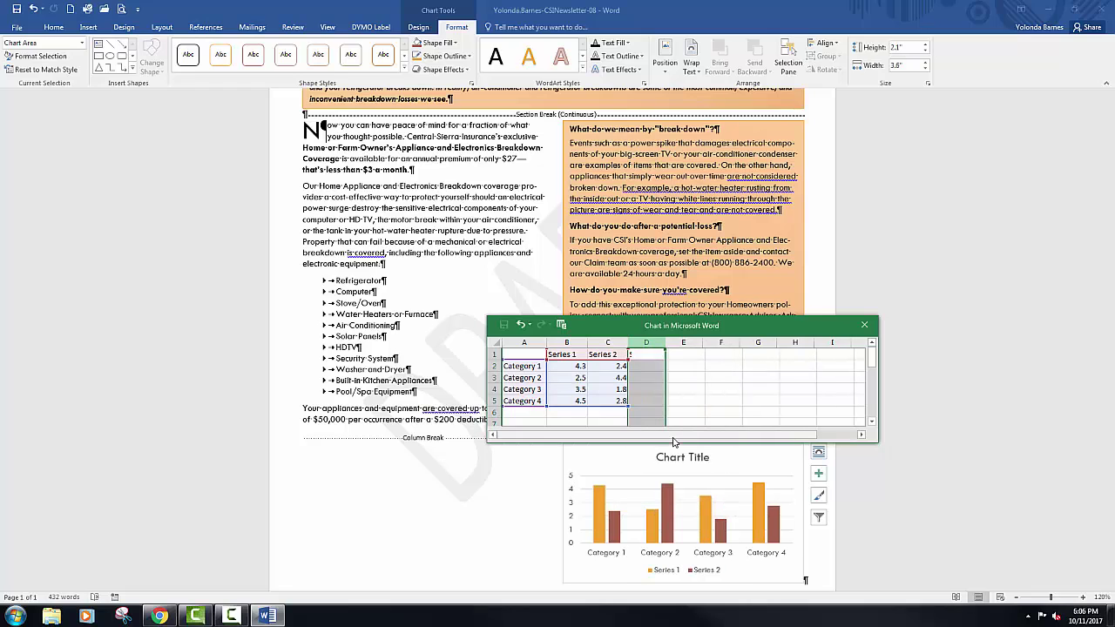
# Rename the series headings to Repair Cost and Replacement Cost.
pyautogui.click(563, 354)
pyautogui.write('Rep')
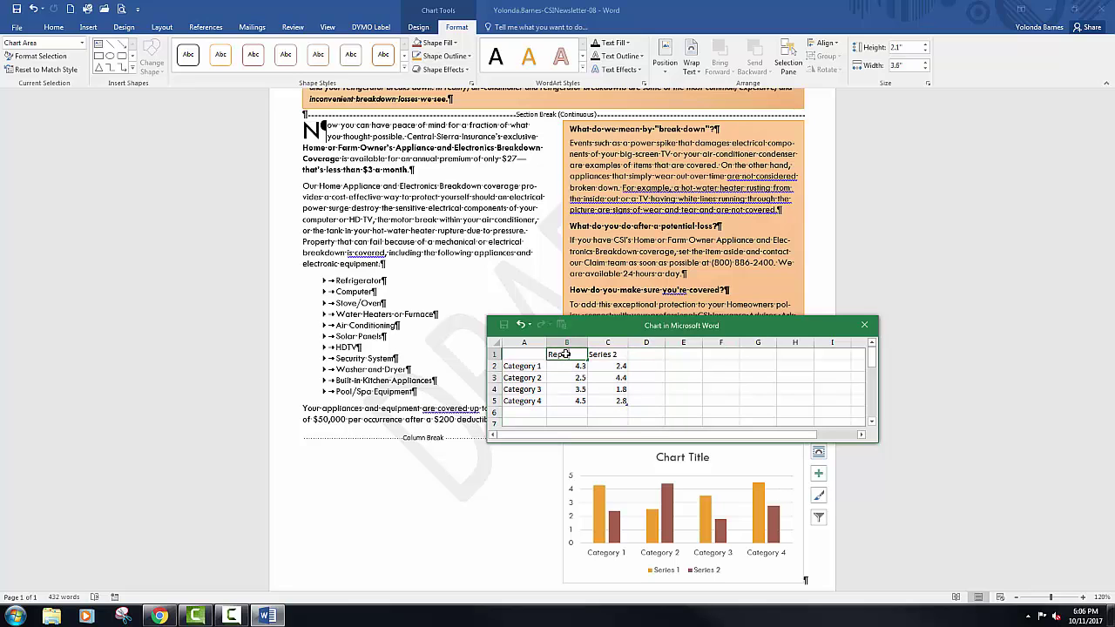
pyautogui.write('air Cost')
pyautogui.press('Tab')
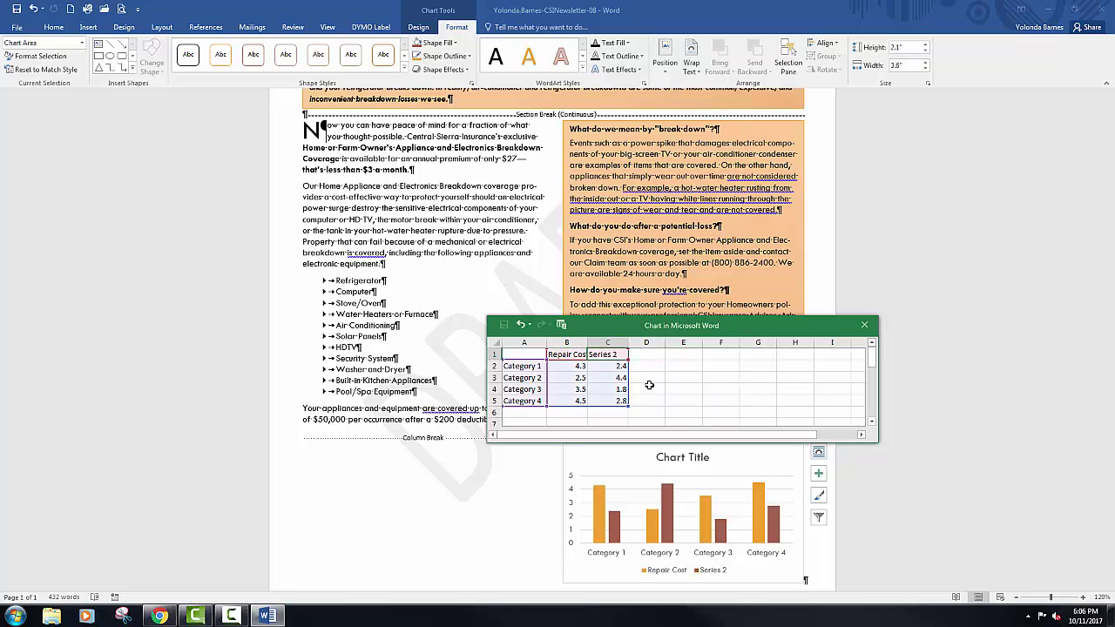
pyautogui.write('Replacement ')
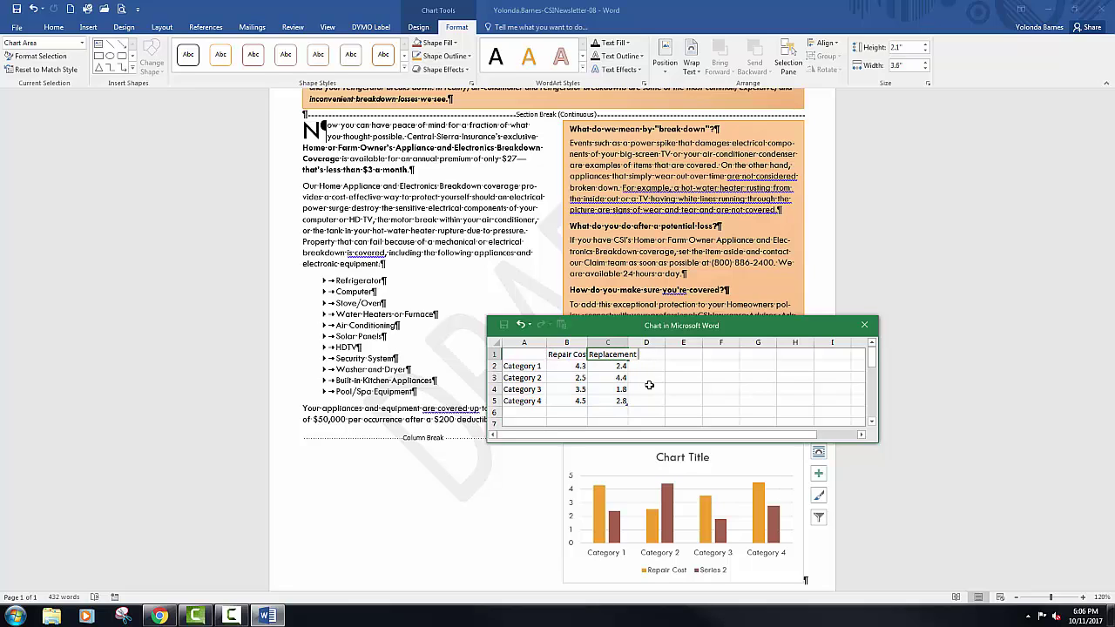
pyautogui.write('Cost')
pyautogui.press('Return')
# Enter Refrigerator with a repair cost of 800 and a replacement cost of 2000.
pyautogui.click(535, 366)
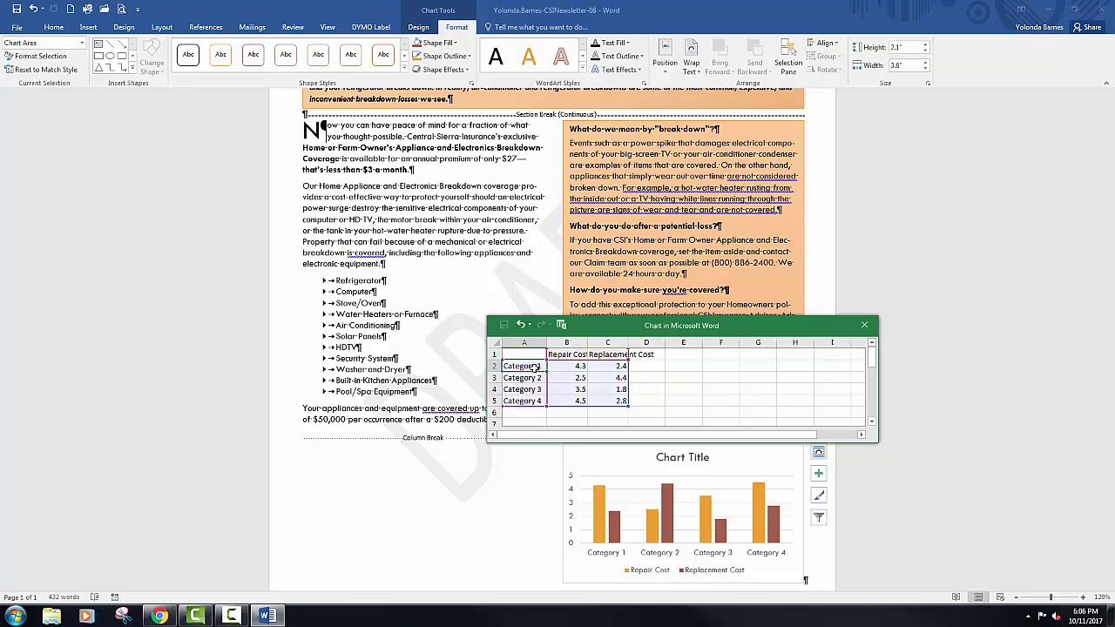
pyautogui.click(582, 354)
pyautogui.click(540, 369)
pyautogui.write('Ref')
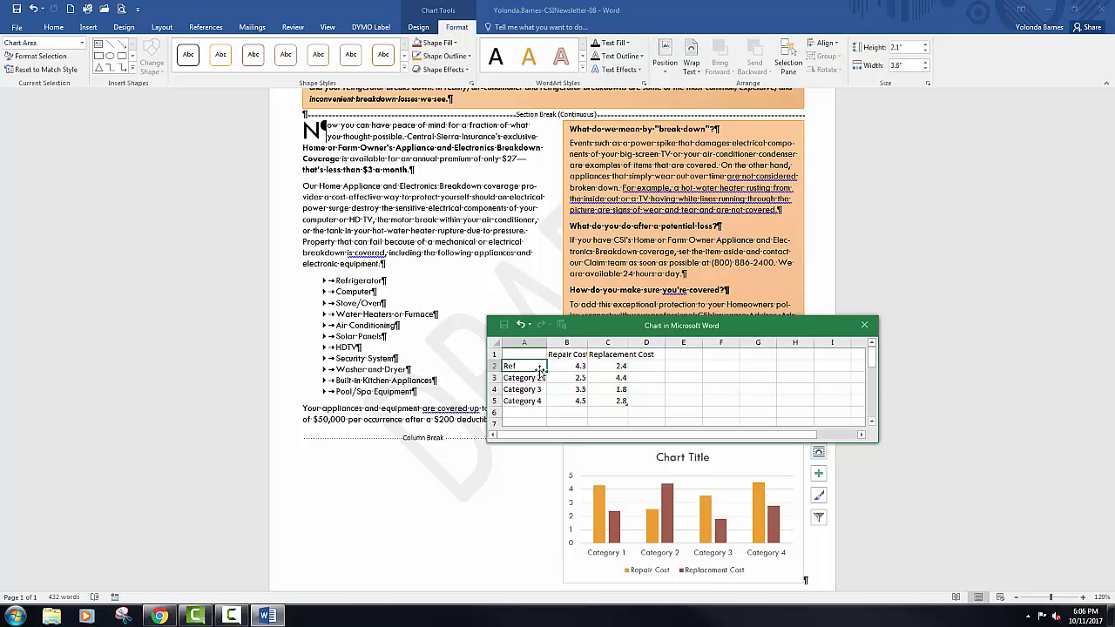
pyautogui.write('rigerator')
pyautogui.press('Return')
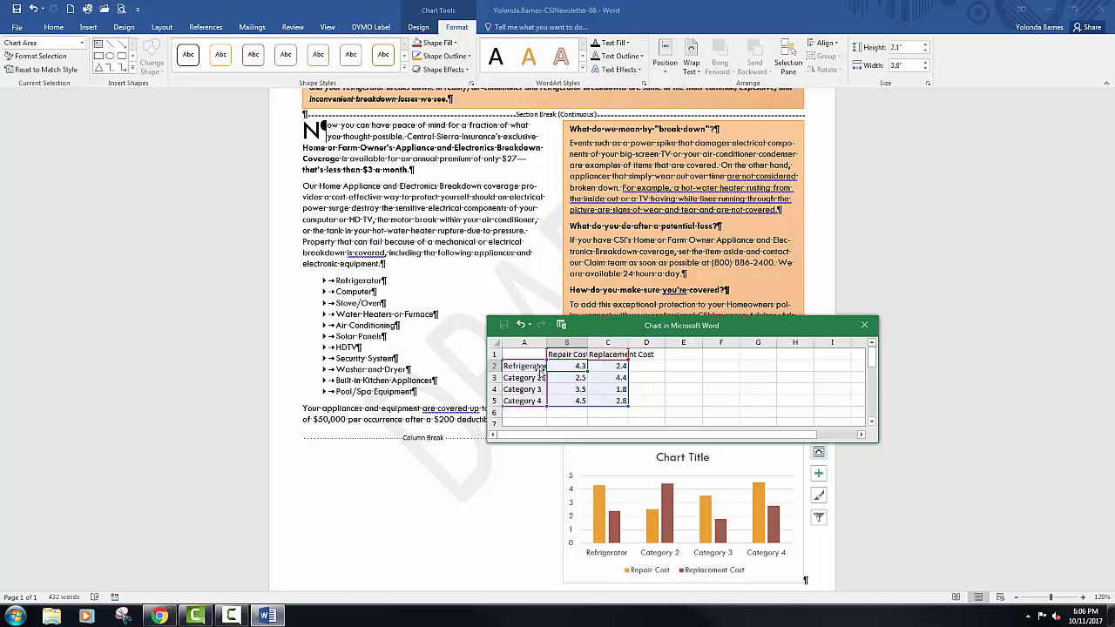
pyautogui.click(538, 367)
pyautogui.write('800')
pyautogui.press('Tab')
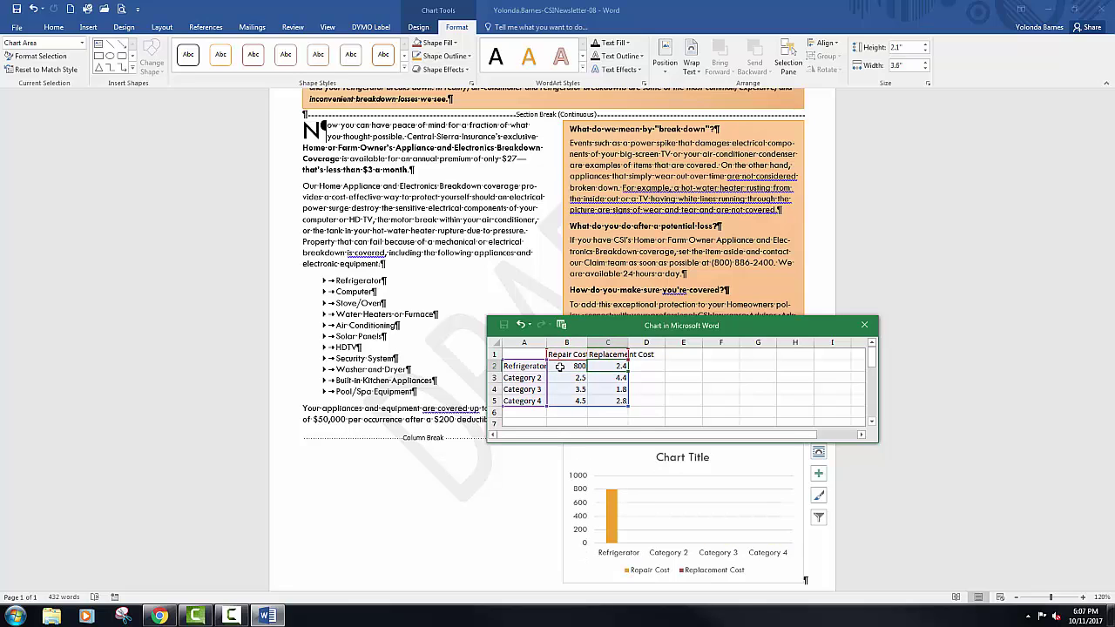
pyautogui.write('2000')
pyautogui.press('Return')
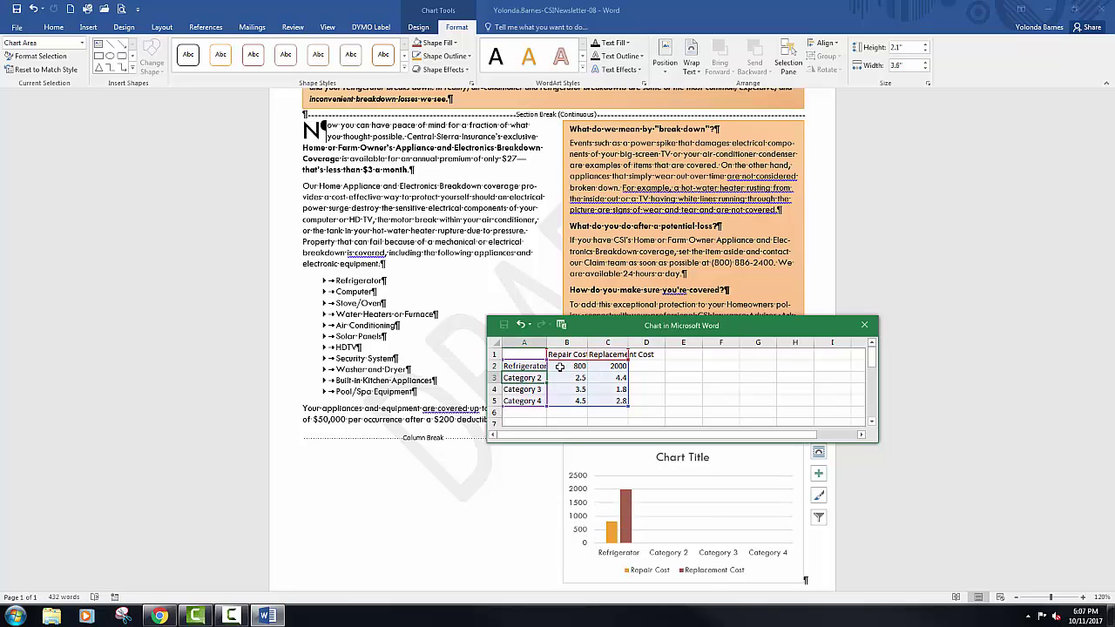
# Add Computer with a repair cost of 225 and a replacement cost of 1000.
pyautogui.write('Comp')
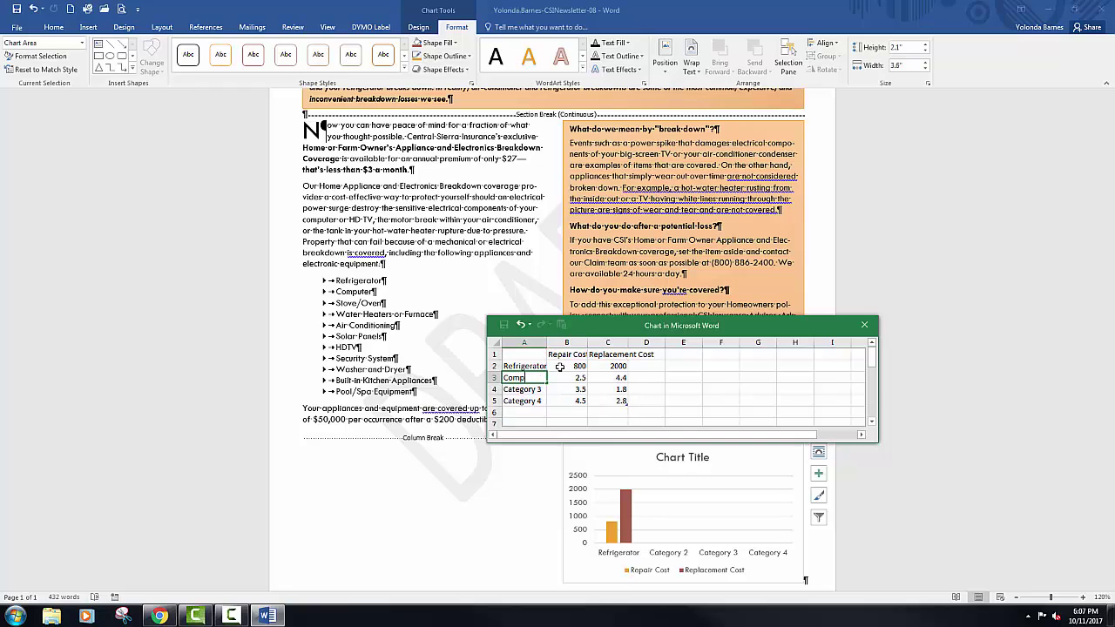
pyautogui.write('uter')
pyautogui.press('Tab')
pyautogui.write('225')
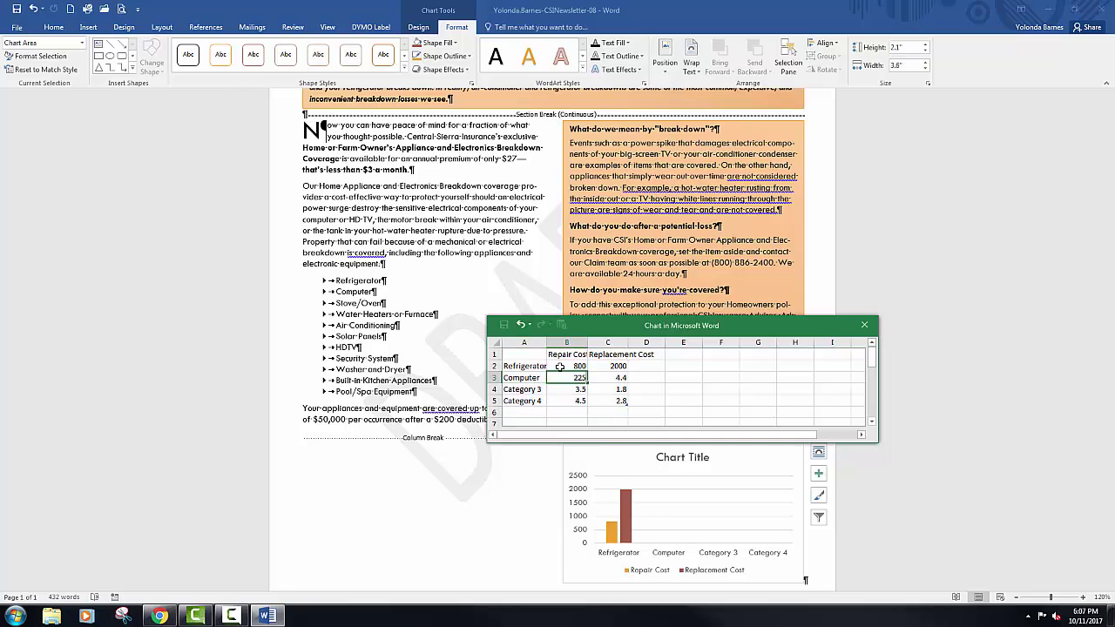
pyautogui.press('Tab')
pyautogui.write('1000')
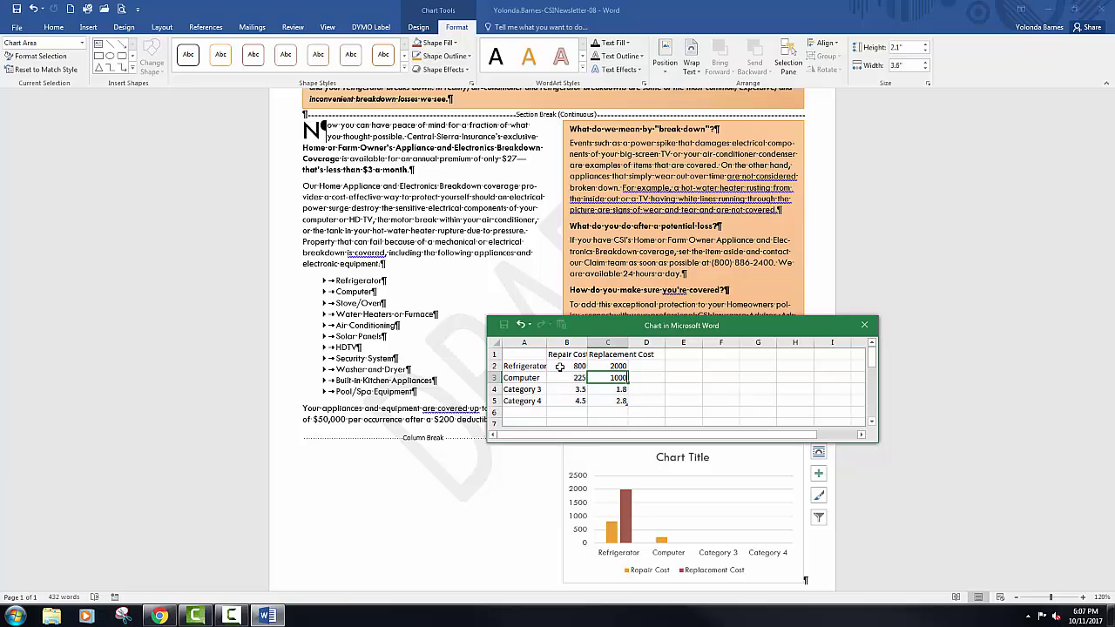
pyautogui.press('Return')
# Add Water Heater (250, 1200) and Air Conditioner (500, 4000) rows.
pyautogui.write('Water Heat')
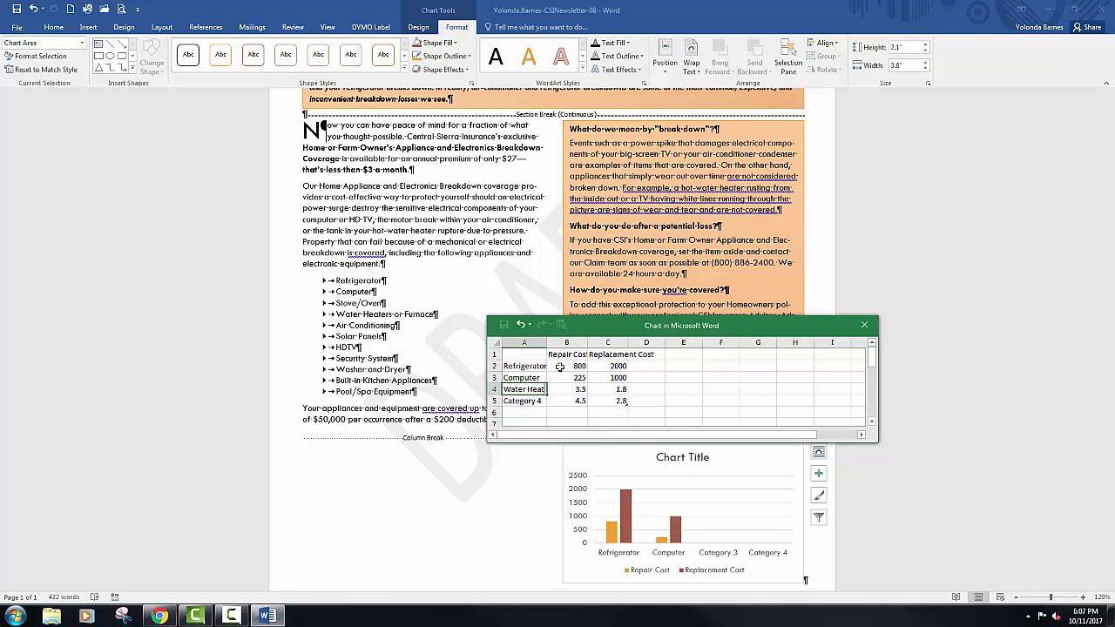
pyautogui.write('er')
pyautogui.press('Tab')
pyautogui.write('25')
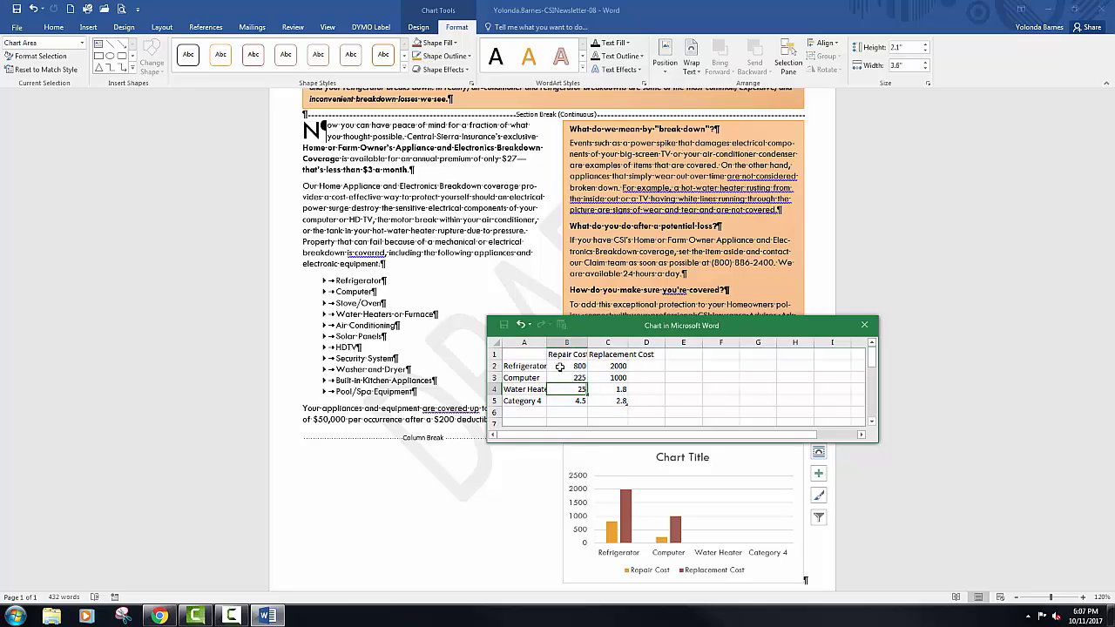
pyautogui.write('0')
pyautogui.press('Tab')
pyautogui.write('120')
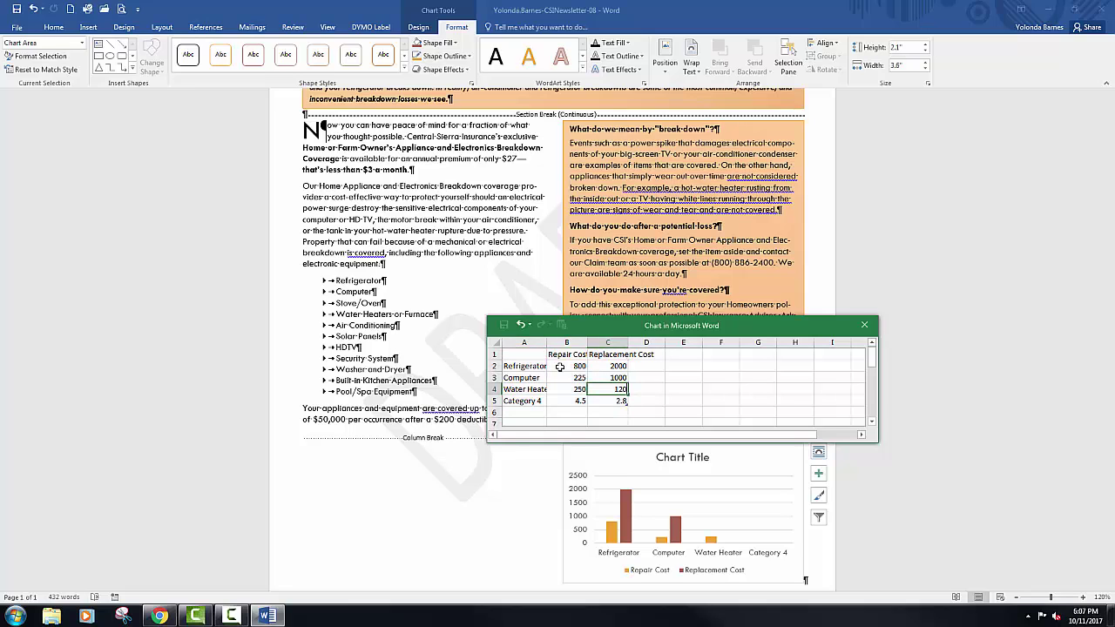
pyautogui.write('0')
pyautogui.press('Return')
pyautogui.write('Air')
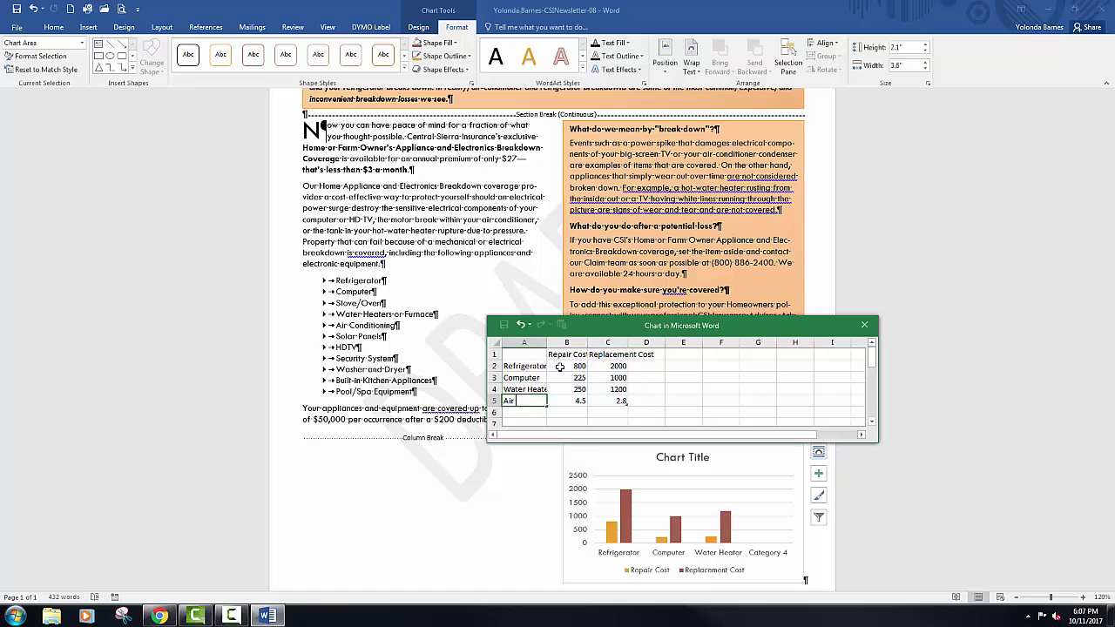
pyautogui.write(' Conditioner')
pyautogui.press('Tab')
pyautogui.write('500')
pyautogui.press('Tab')
pyautogui.write('4000')
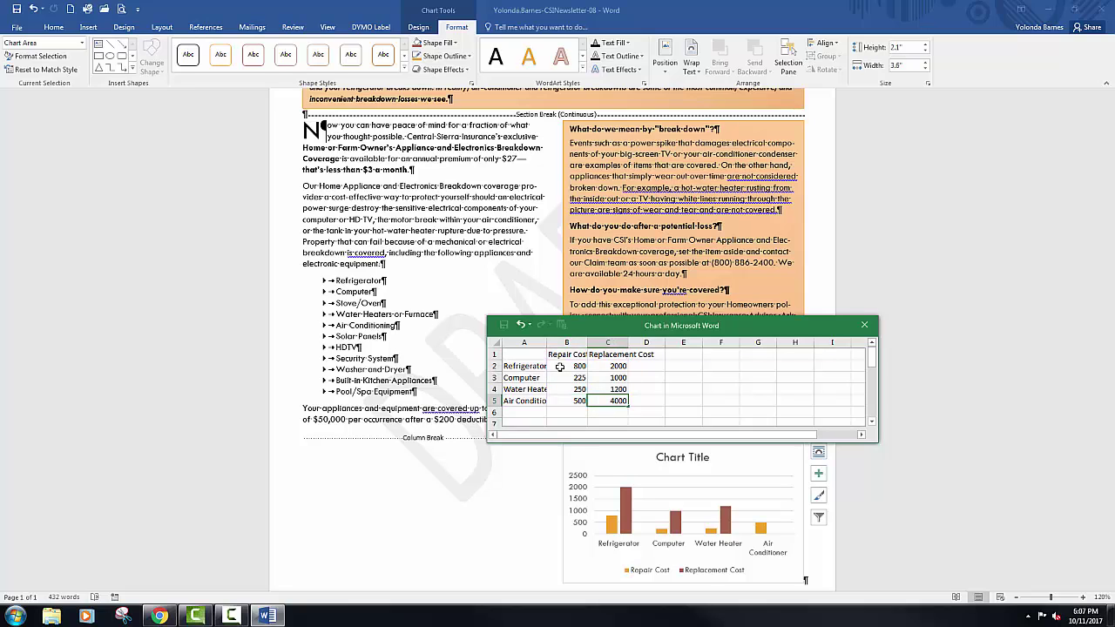
pyautogui.click(566, 377)
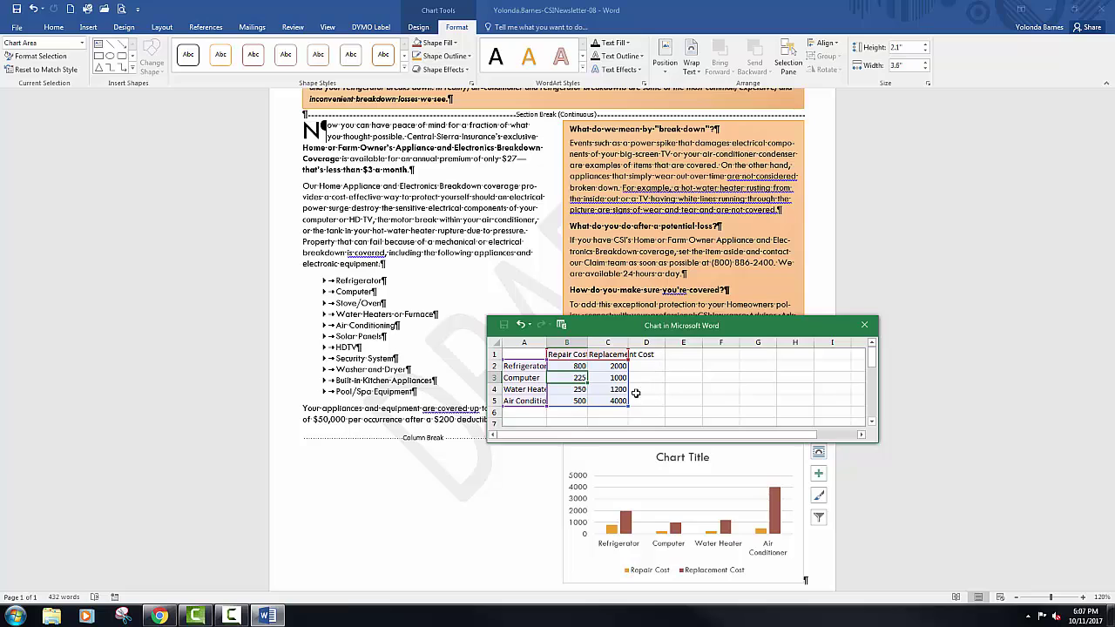
pyautogui.moveTo(628, 406)
pyautogui.mouseDown()
pyautogui.moveTo(661, 407)
pyautogui.moveTo(636, 407)
pyautogui.mouseUp()
pyautogui.click(601, 401)
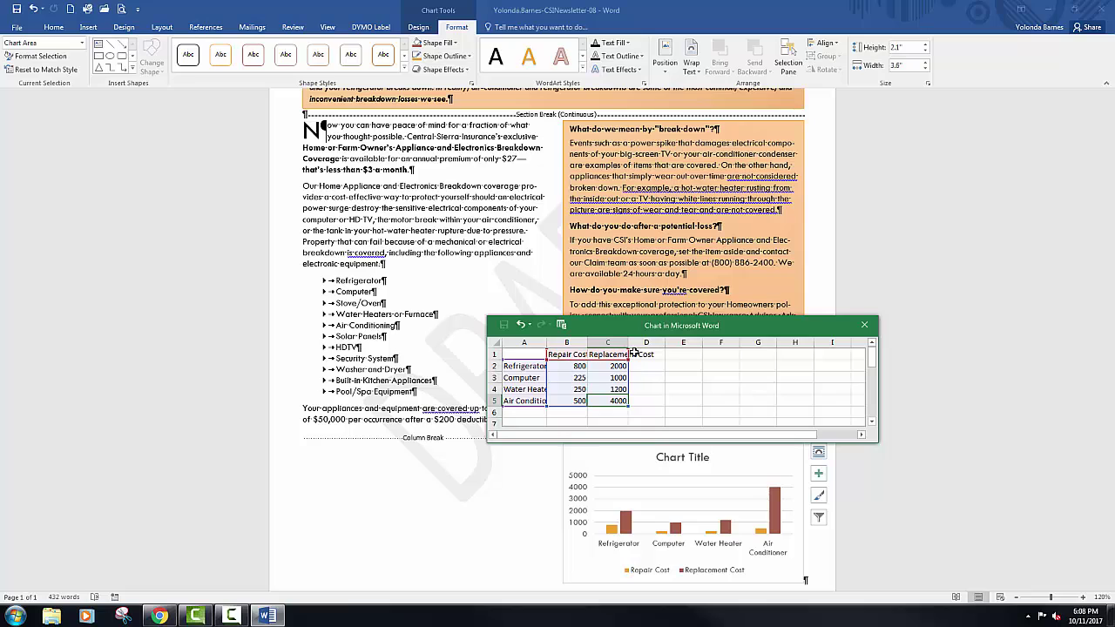
pyautogui.moveTo(628, 406)
pyautogui.mouseDown()
pyautogui.moveTo(656, 407)
pyautogui.moveTo(629, 405)
pyautogui.mouseUp()
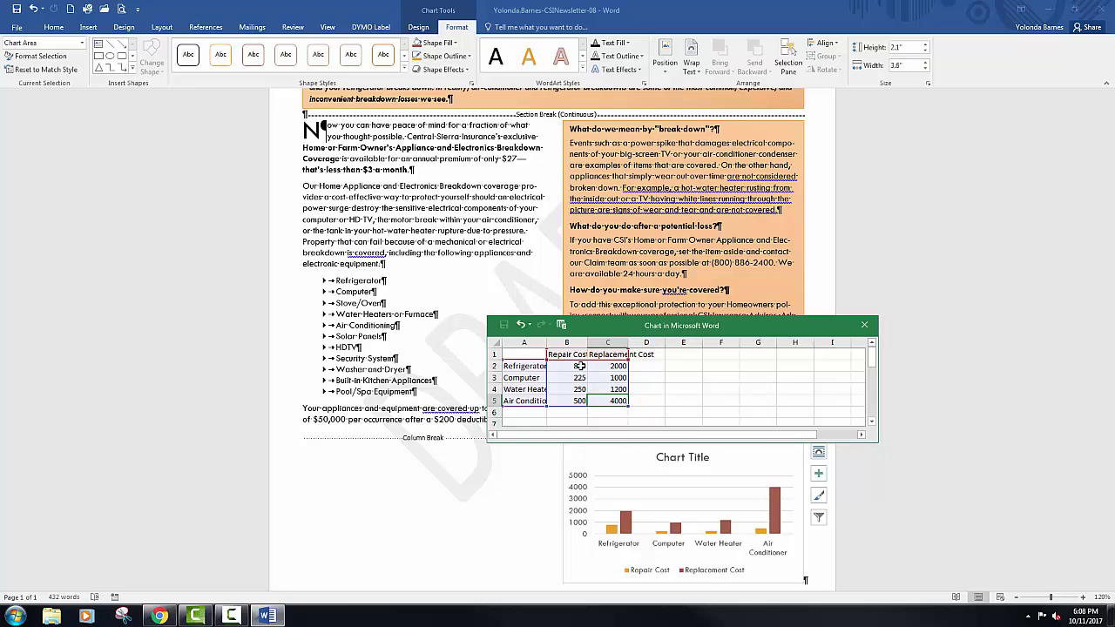
pyautogui.moveTo(576, 366); pyautogui.dragTo(628, 407)
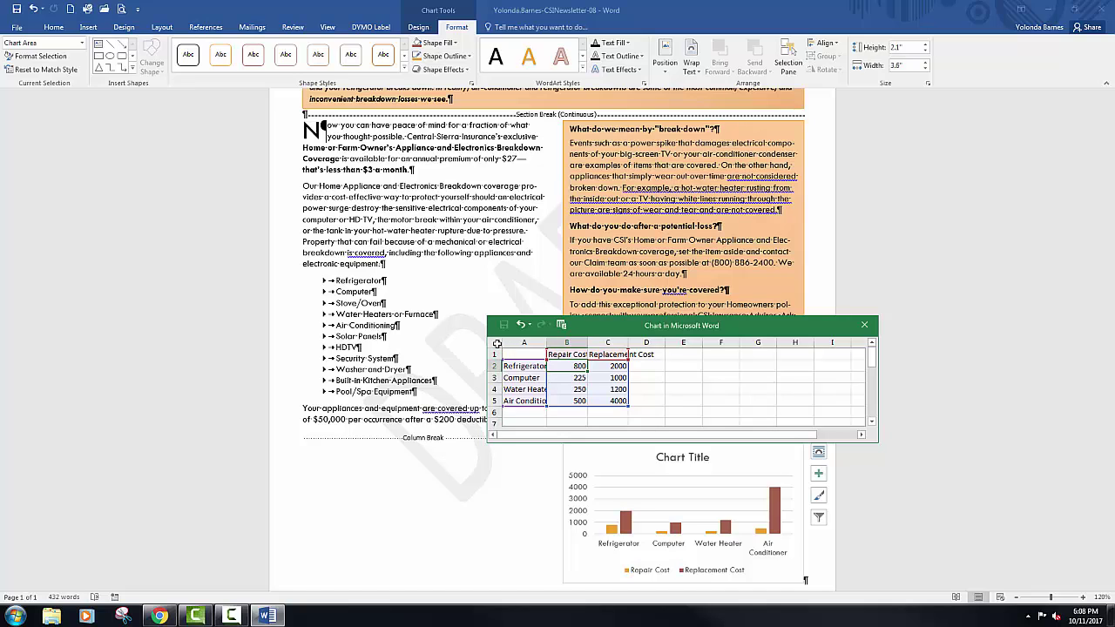
# AutoFit all data sheet columns so every label shows in full.
pyautogui.click(496, 343)
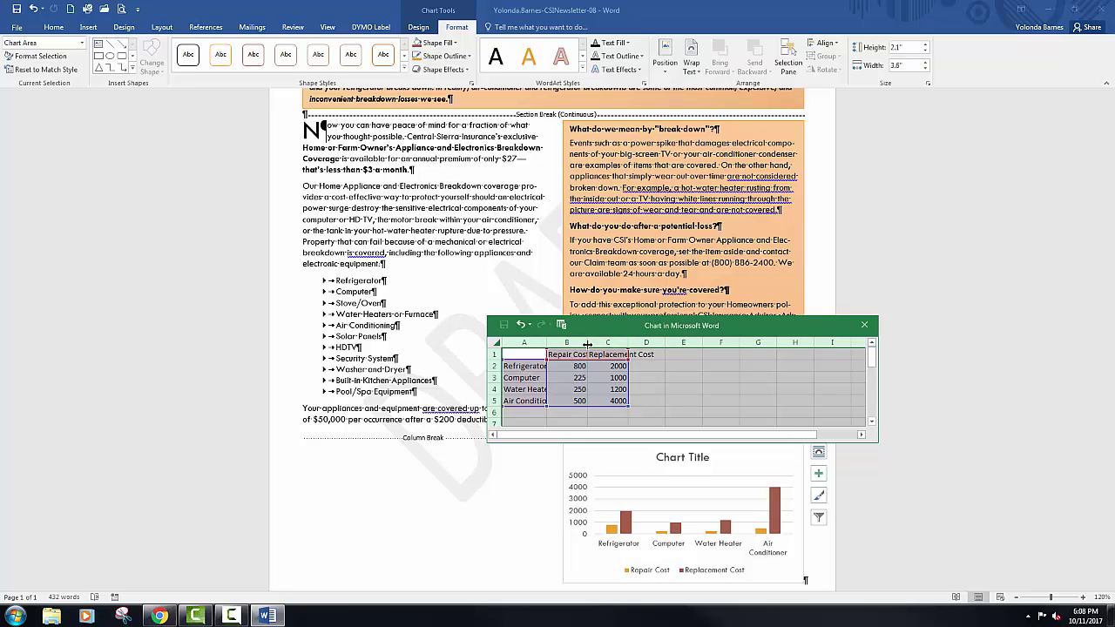
pyautogui.doubleClick(547, 343)
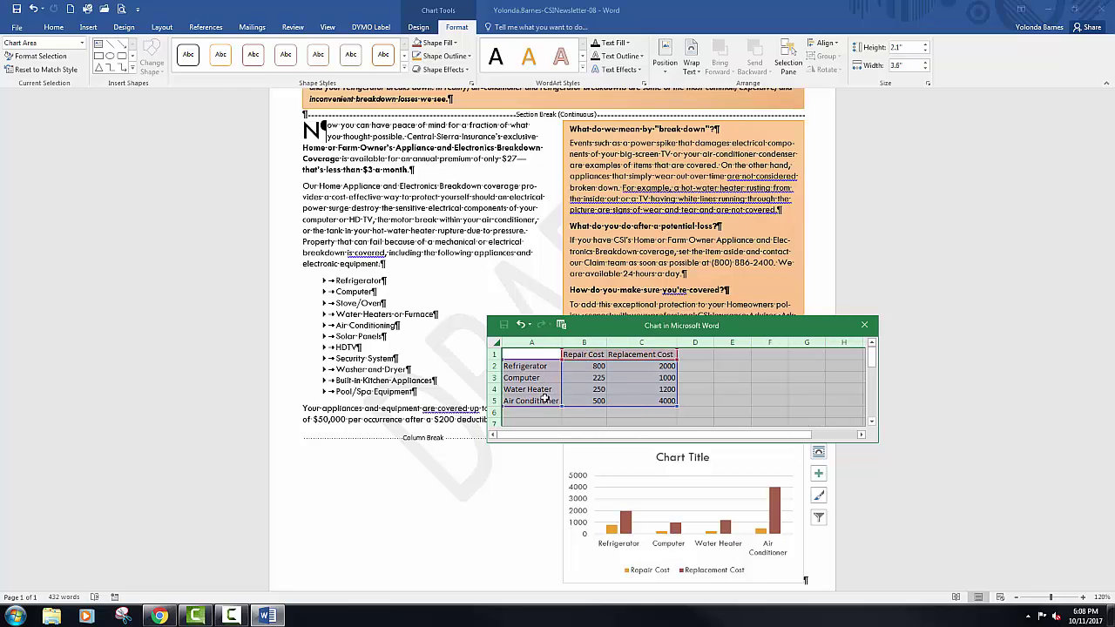
pyautogui.click(583, 356)
pyautogui.click(592, 366)
pyautogui.press('Right')
pyautogui.press('Right')
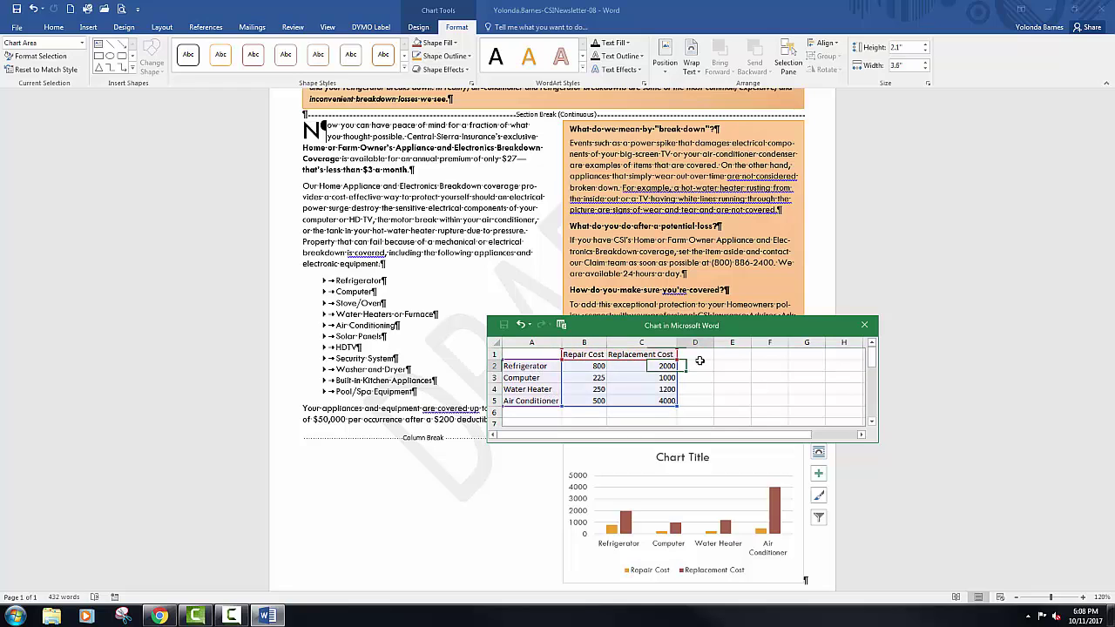
# Re-enter 225 as the Computer repair cost in cell B3.
pyautogui.click(656, 392)
pyautogui.click(597, 392)
pyautogui.click(597, 376)
pyautogui.write('225')
pyautogui.click(623, 378)
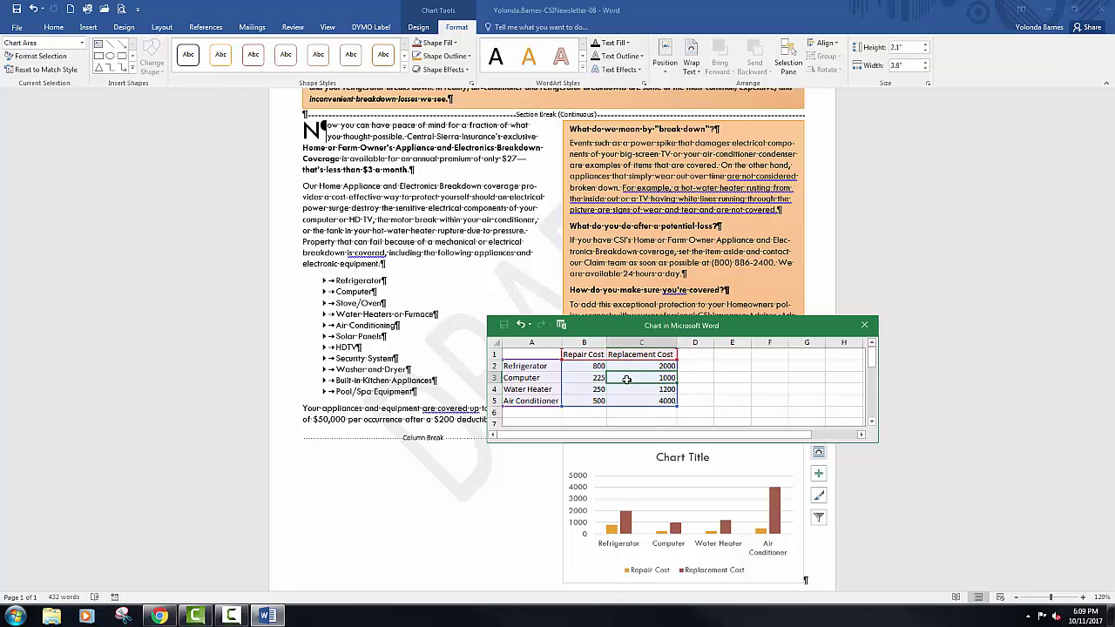
pyautogui.click(628, 392)
pyautogui.click(601, 391)
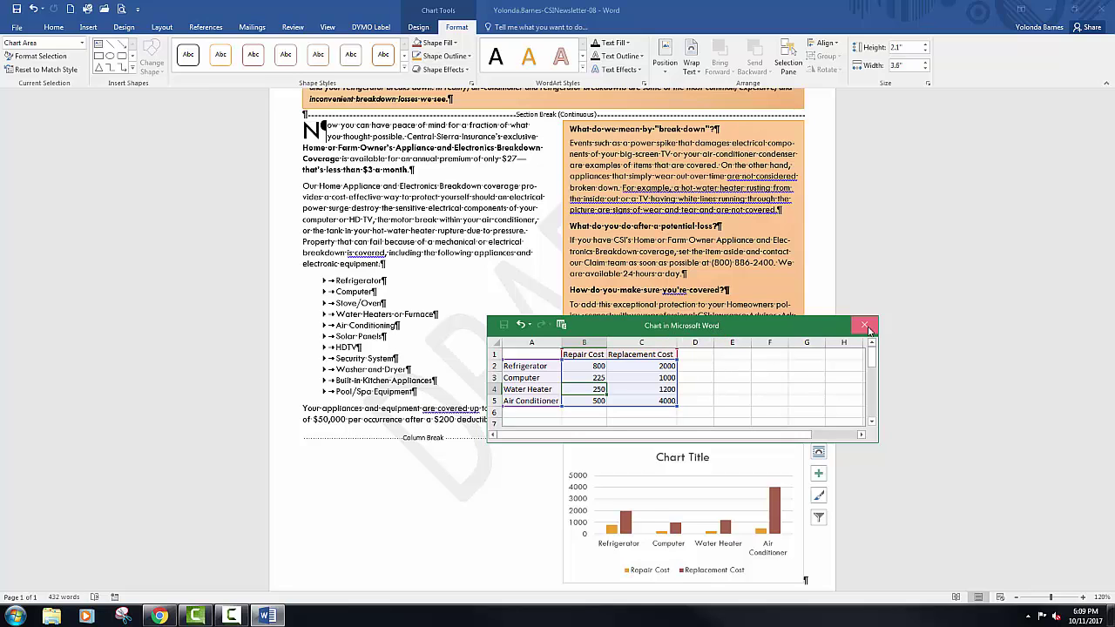
pyautogui.hotkey('alt', 'Tab')
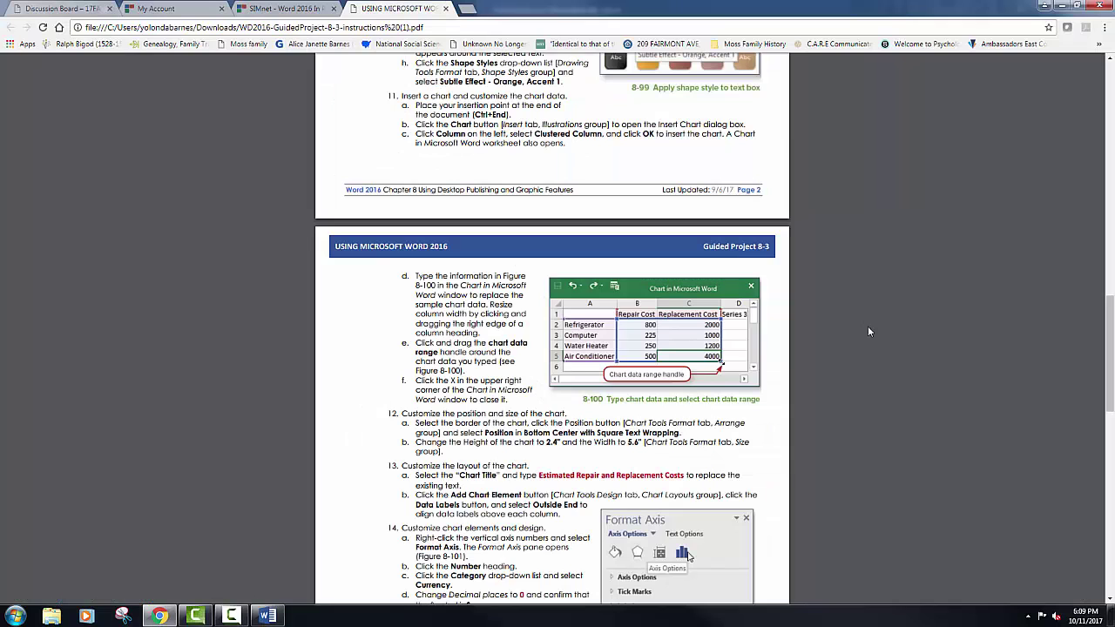
# Go back to the Word newsletter after reading the chart positioning step.
pyautogui.click(267, 617)
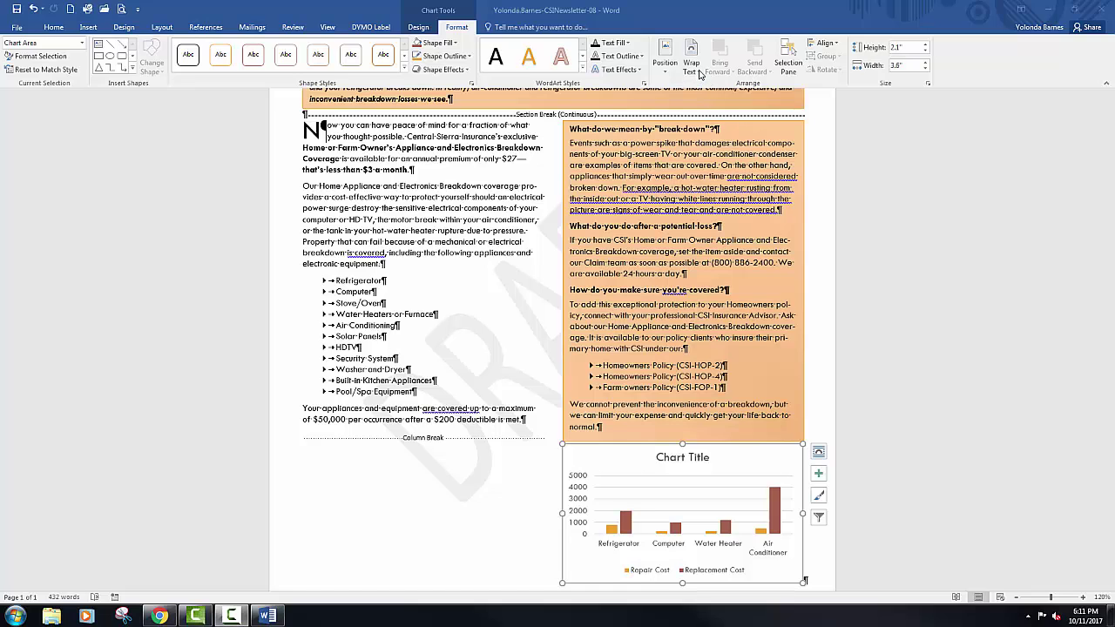
# Position the chart bottom center with square wrapping, sized 2.4" high by 5.6" wide.
pyautogui.click(665, 69)
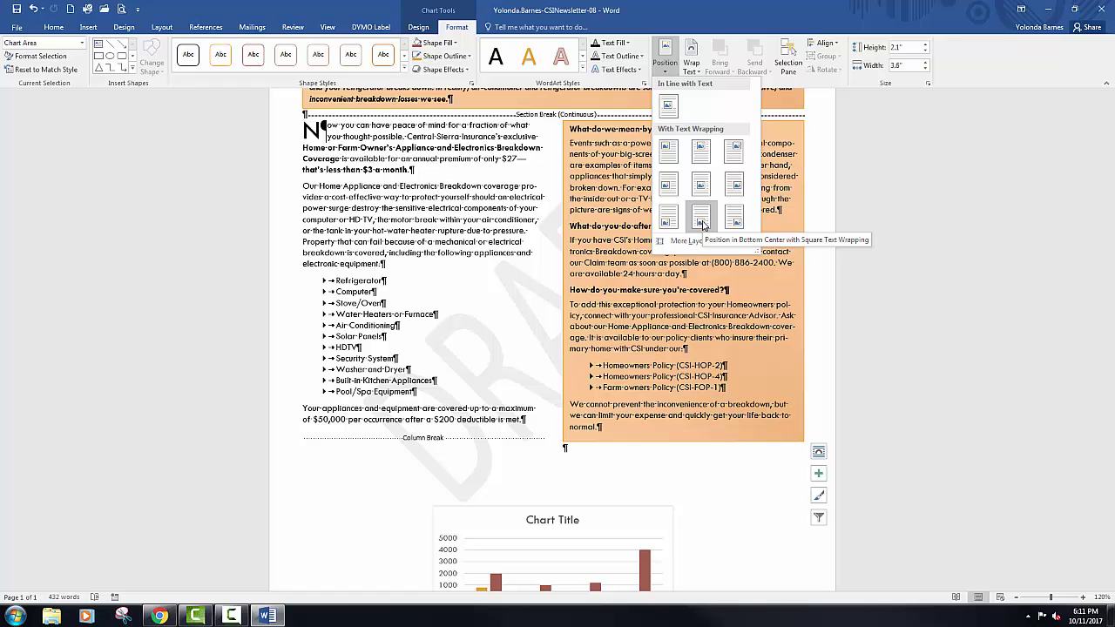
pyautogui.click(701, 218)
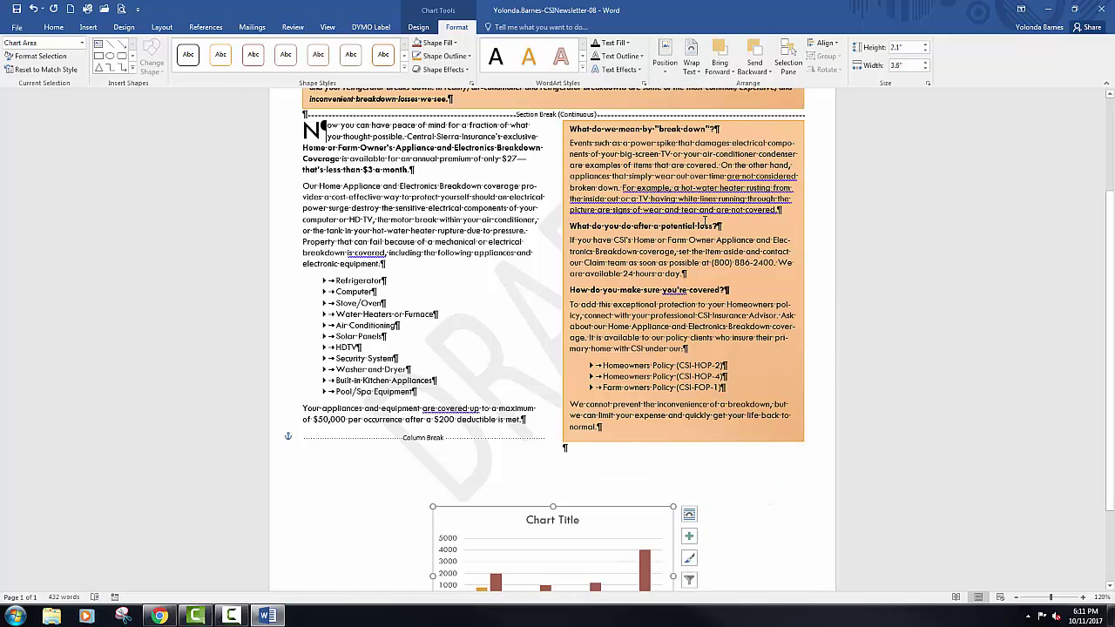
pyautogui.click(917, 48)
pyautogui.click(917, 48)
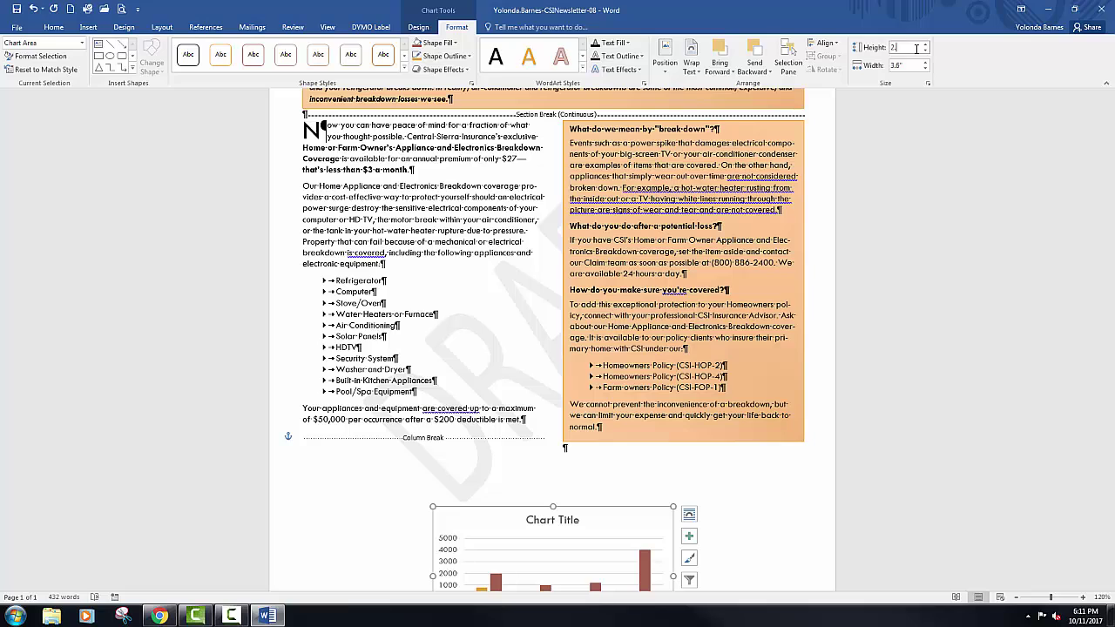
pyautogui.click(909, 64)
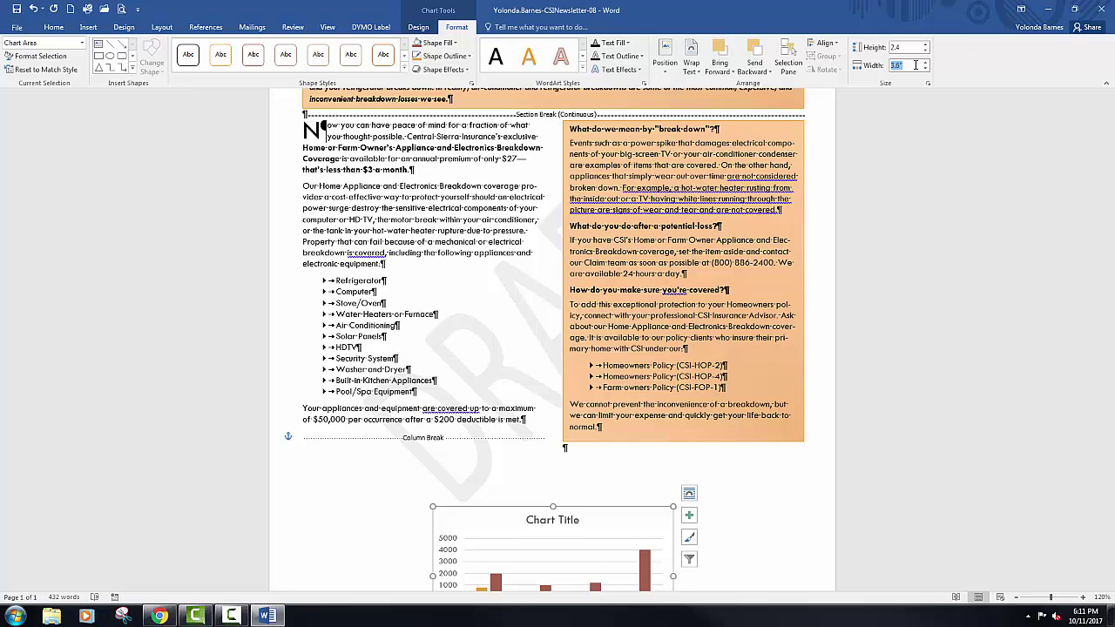
pyautogui.write('5')
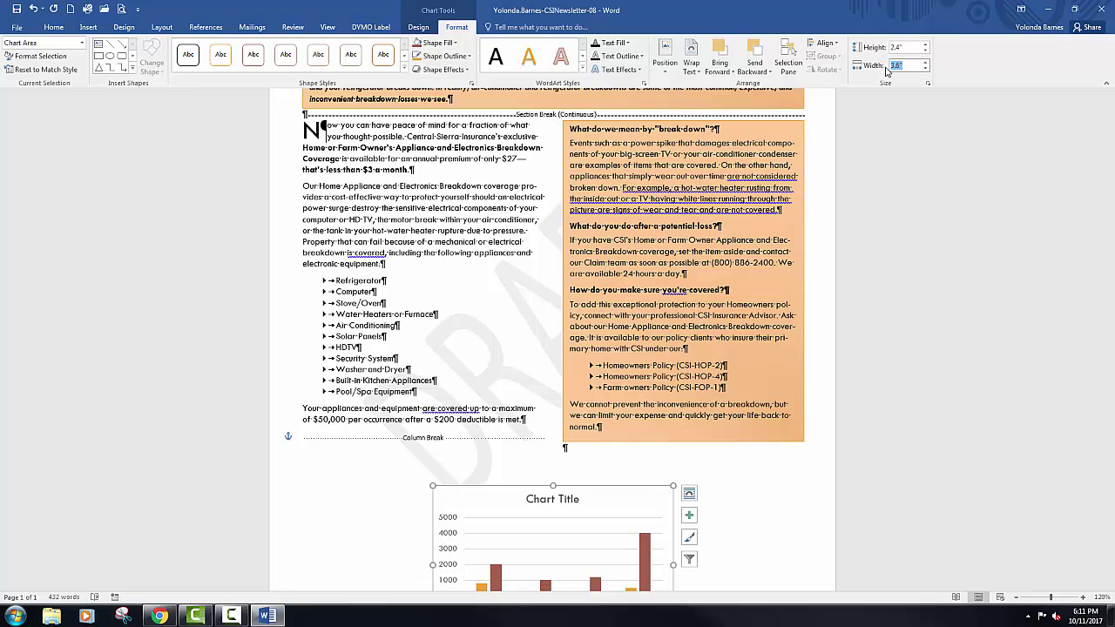
pyautogui.press('Return')
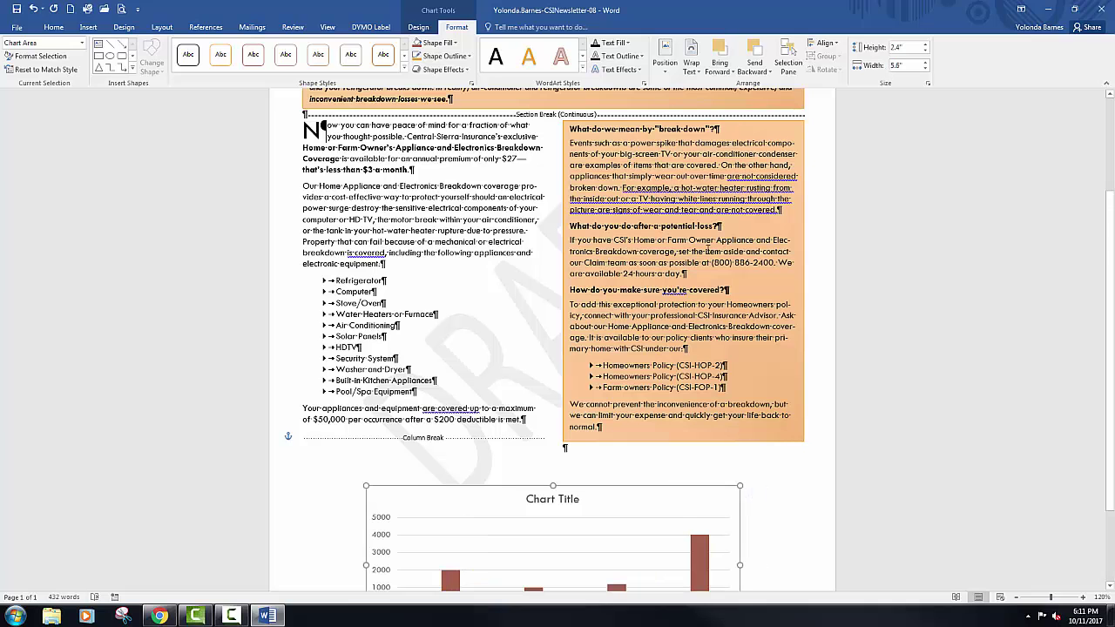
# Replace the chart title placeholder with 'Estimated Repair and Replacement Costs'.
pyautogui.scroll(-3, 633, 437)
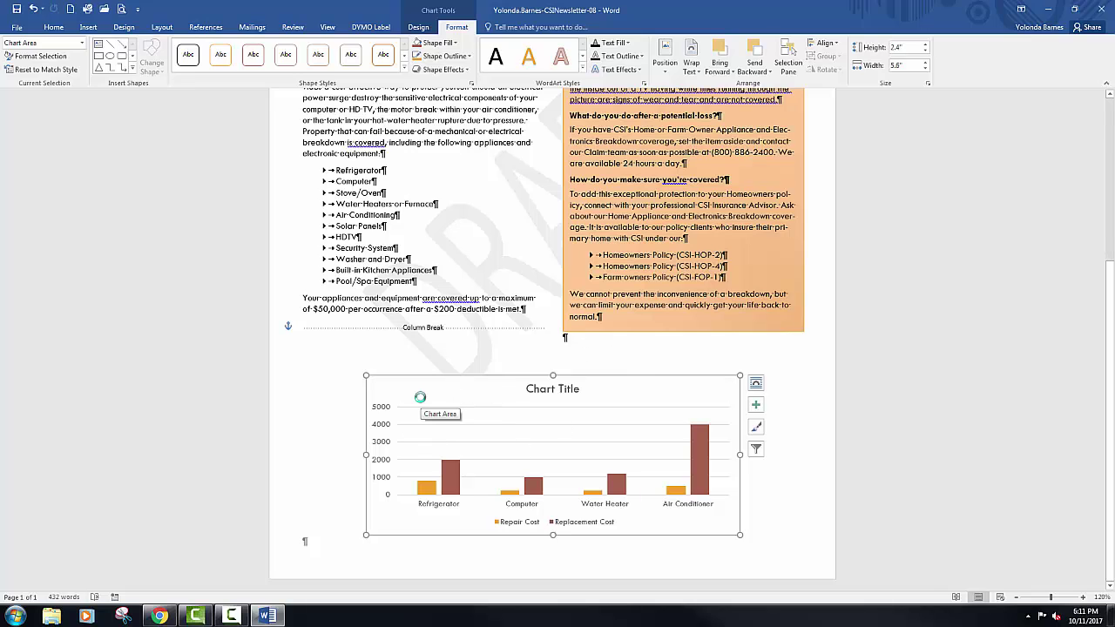
pyautogui.click(529, 392)
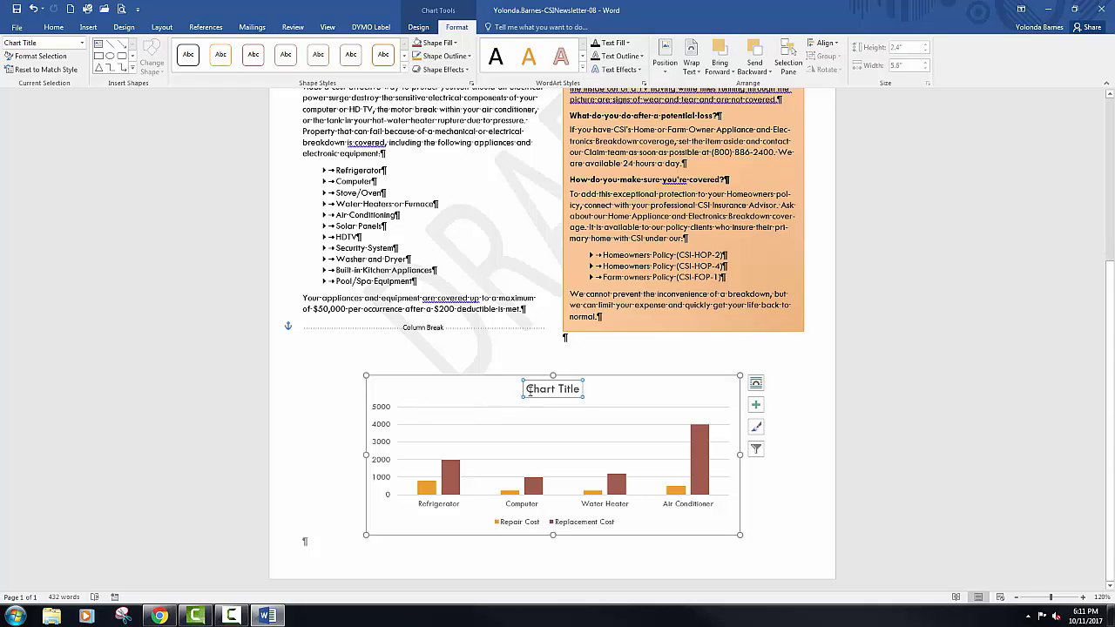
pyautogui.write('Est')
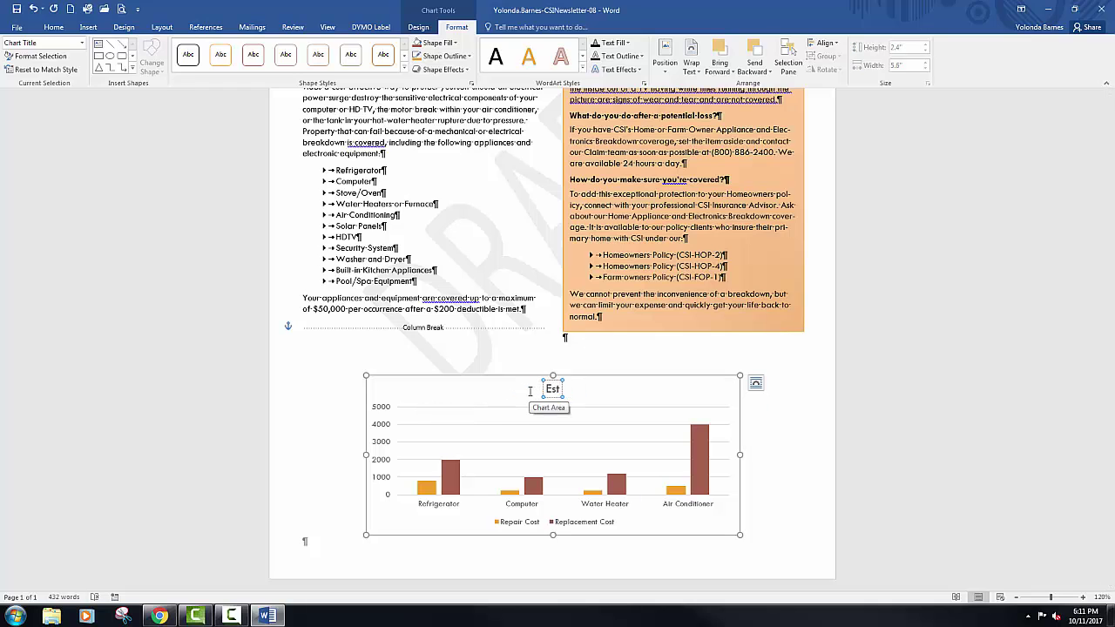
pyautogui.write('imated Rep')
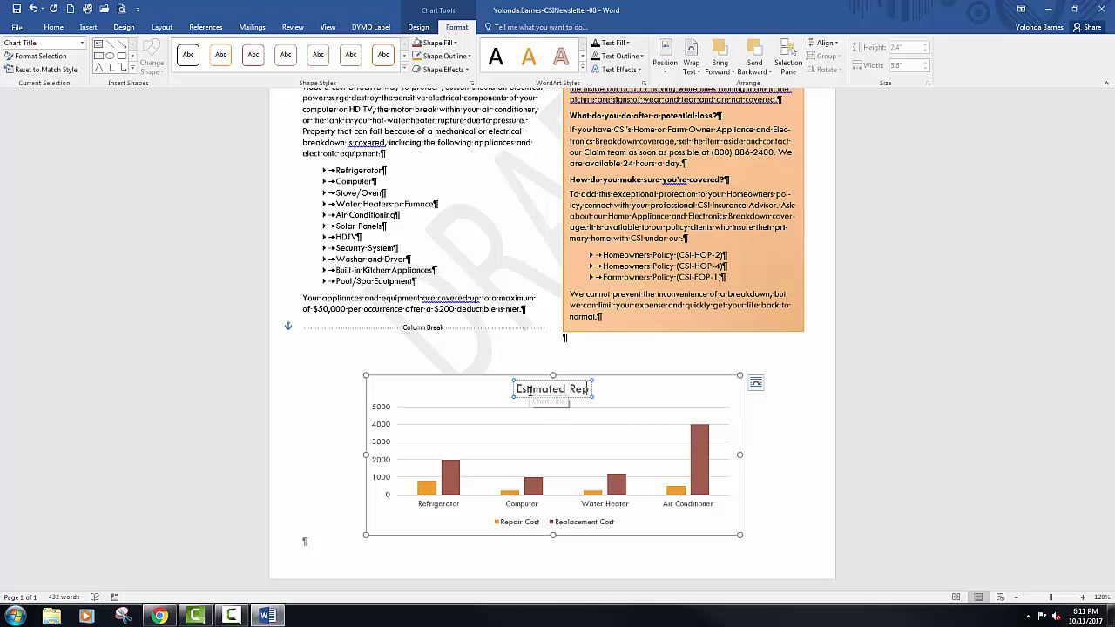
pyautogui.write('air and Replacement Costs')
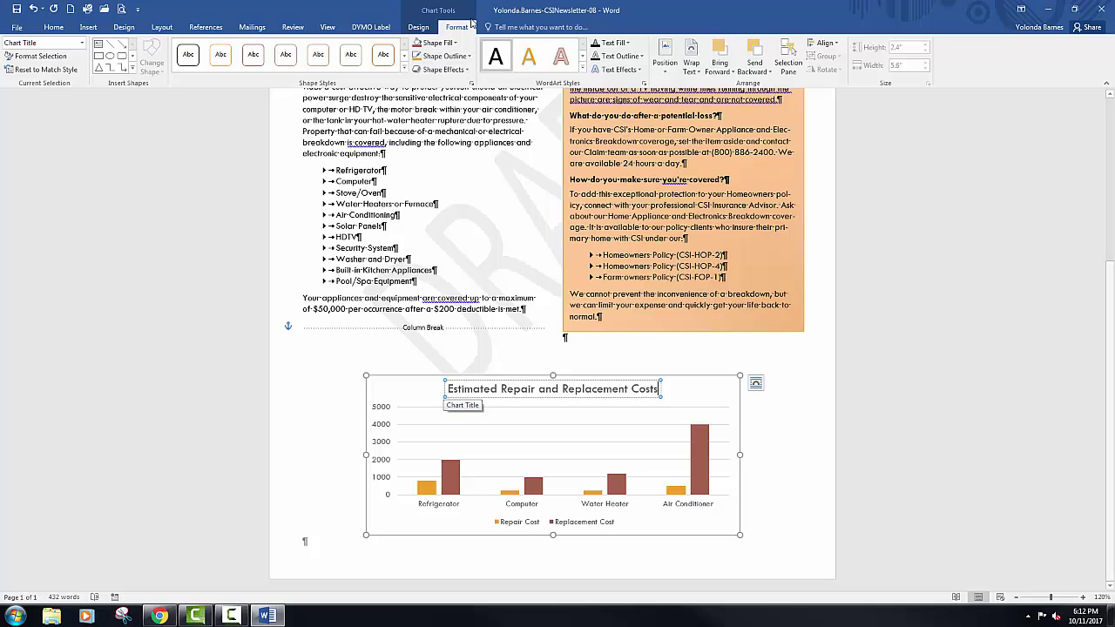
# Add Outside End data labels to the chart's columns.
pyautogui.click(422, 27)
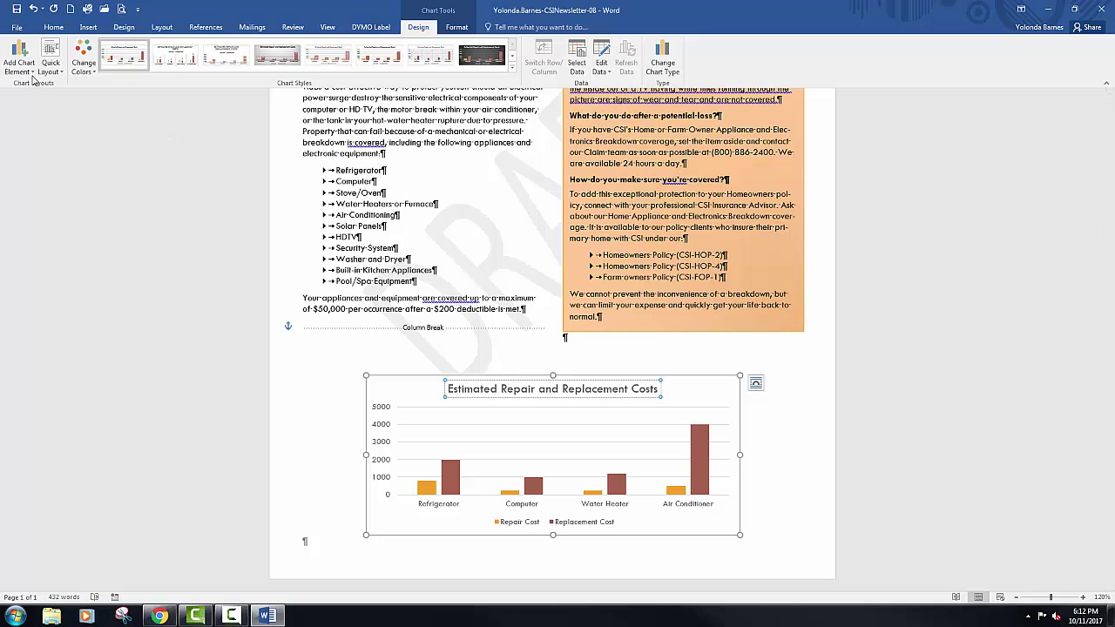
pyautogui.click(28, 77)
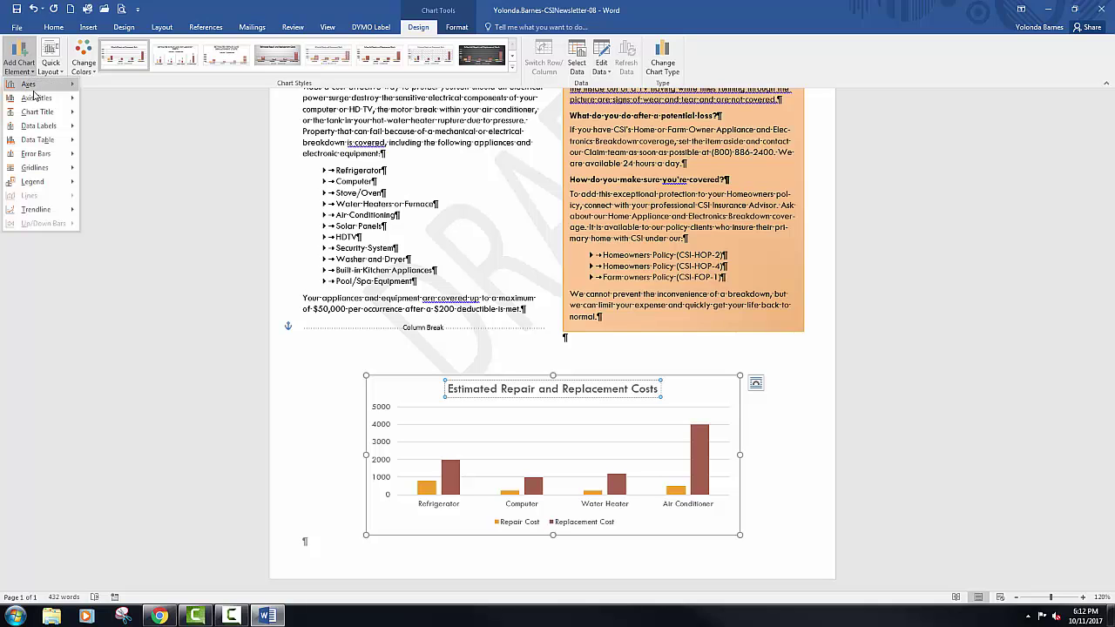
pyautogui.moveTo(38, 126)
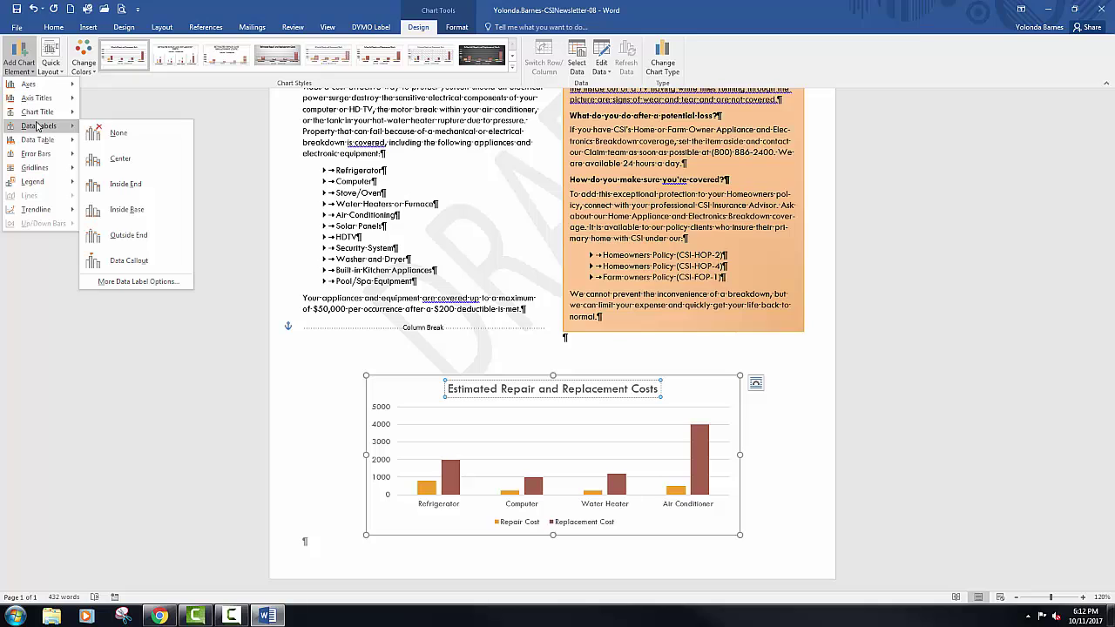
pyautogui.click(137, 244)
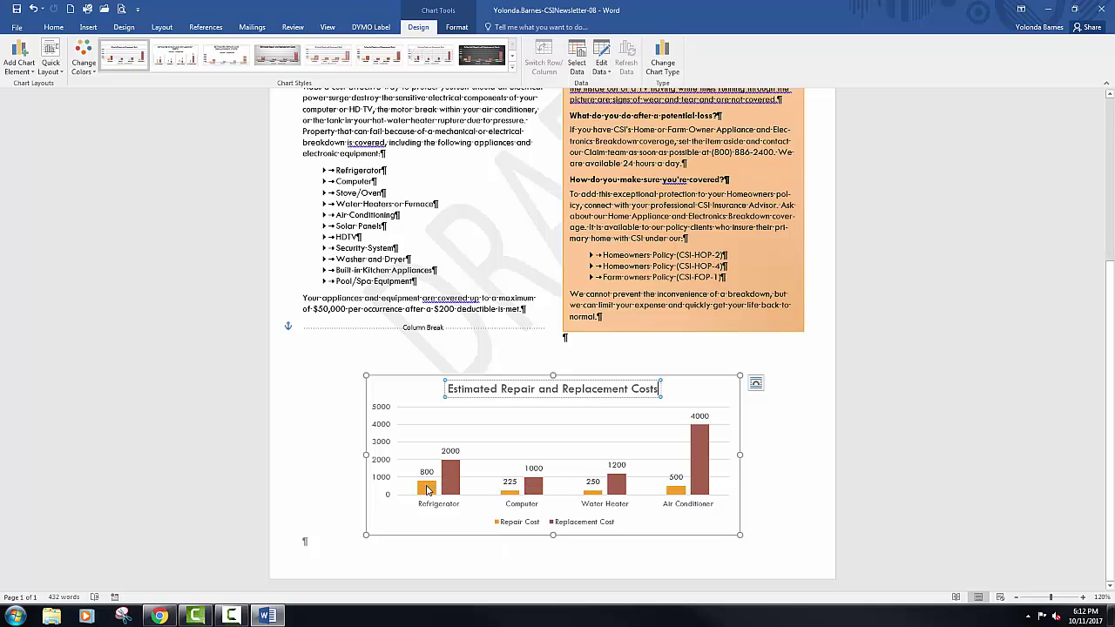
pyautogui.moveTo(427, 490)
# Open the Format Axis pane for the chart's vertical value axis.
pyautogui.click(381, 412)
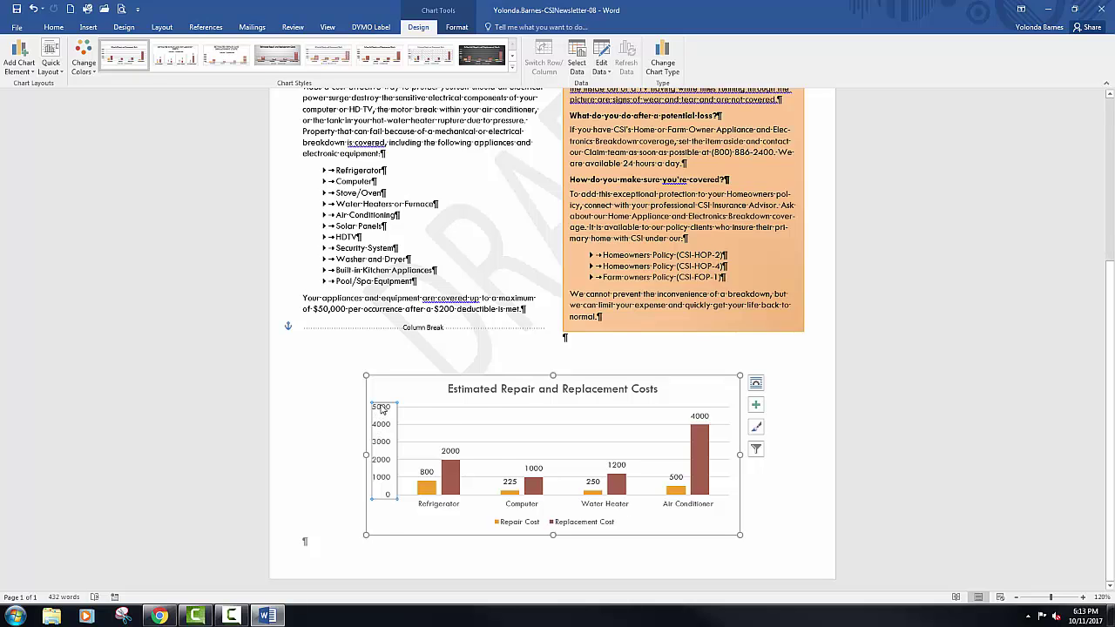
pyautogui.rightClick(381, 408)
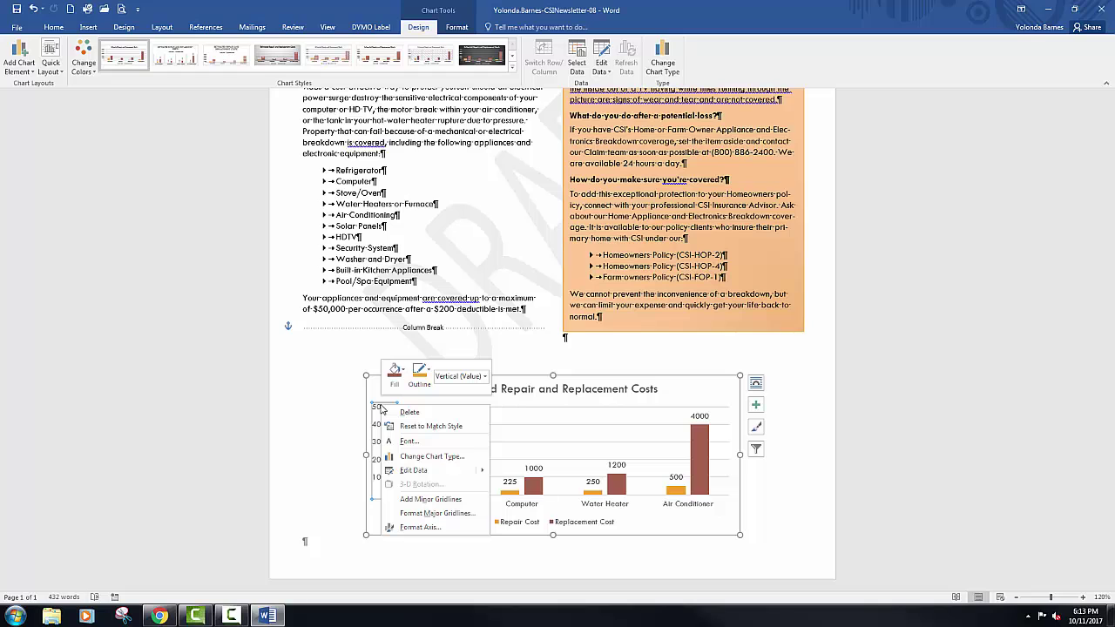
pyautogui.click(415, 528)
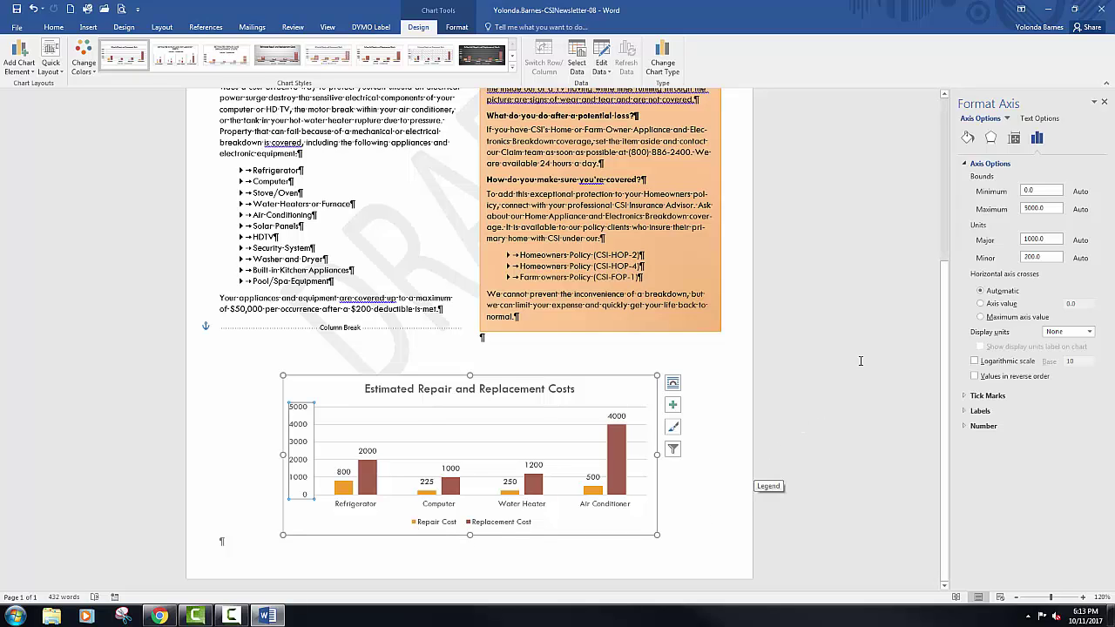
# Set the value axis number format to Currency with 0 decimal places.
pyautogui.click(982, 426)
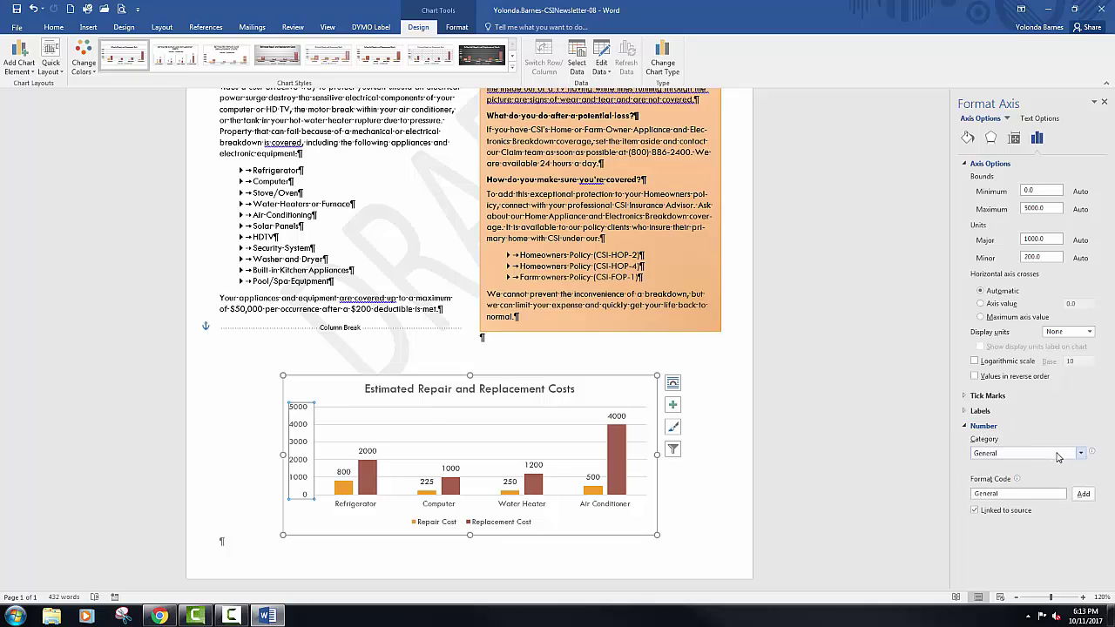
pyautogui.click(1080, 455)
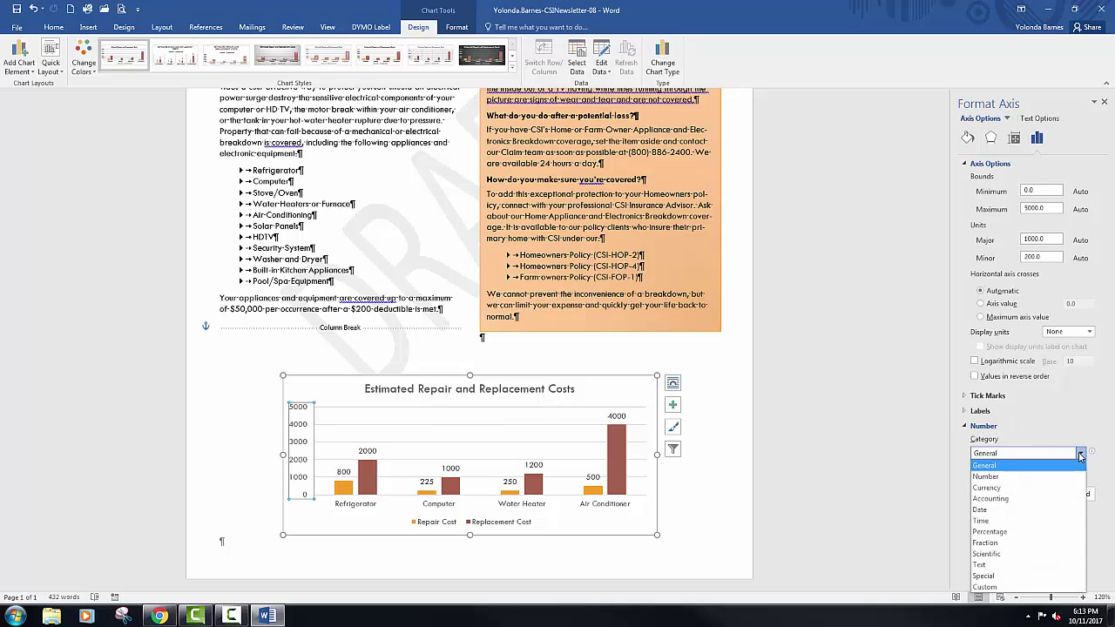
pyautogui.click(1008, 488)
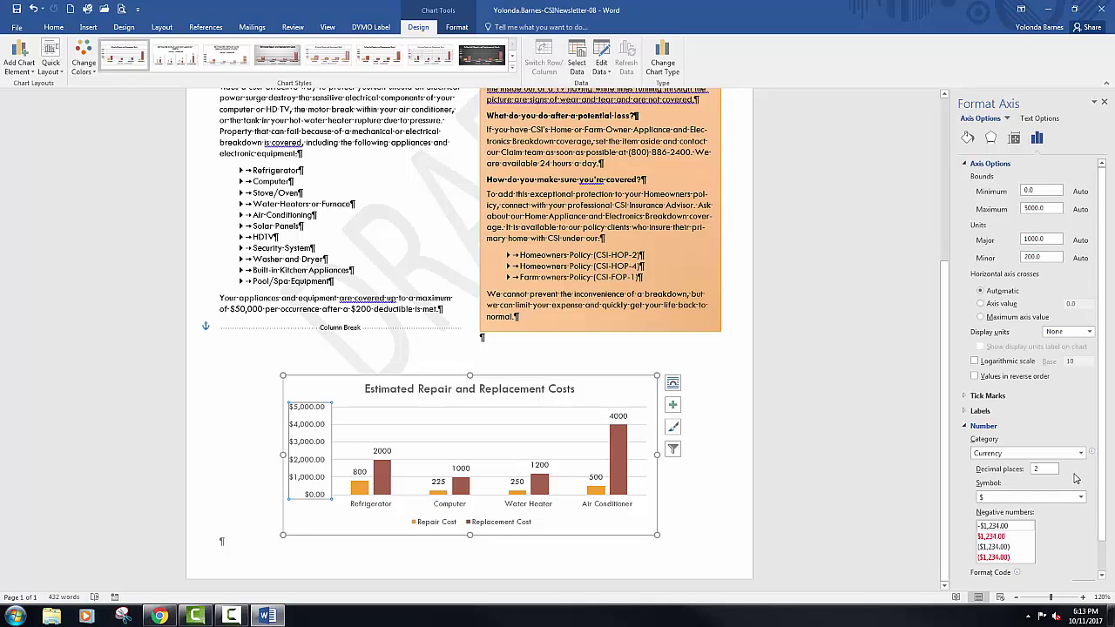
pyautogui.doubleClick(1034, 470)
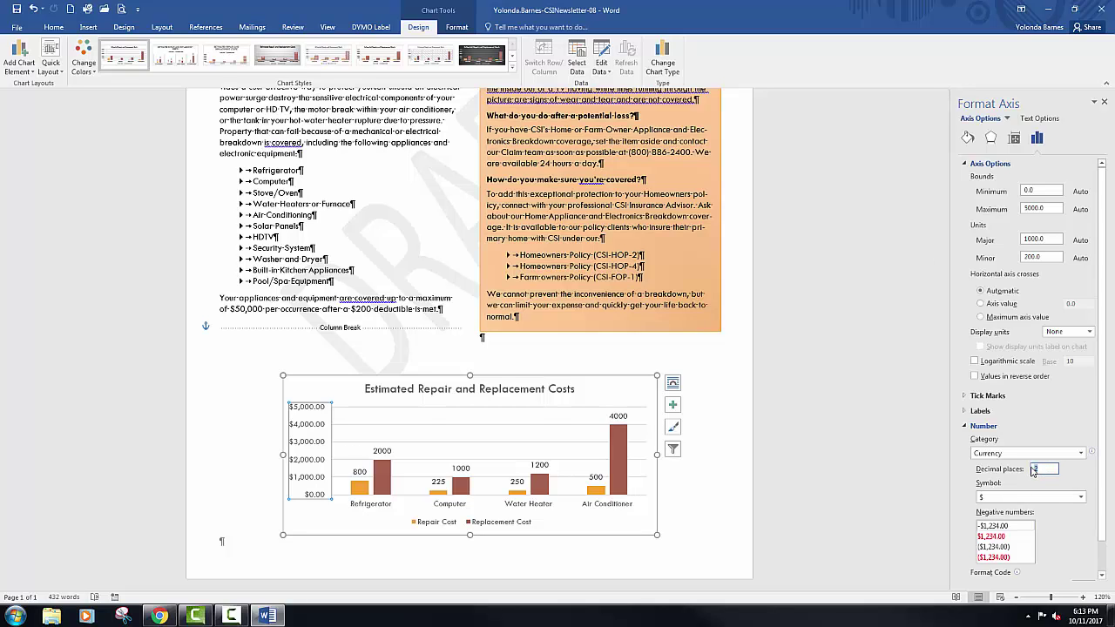
pyautogui.write('0')
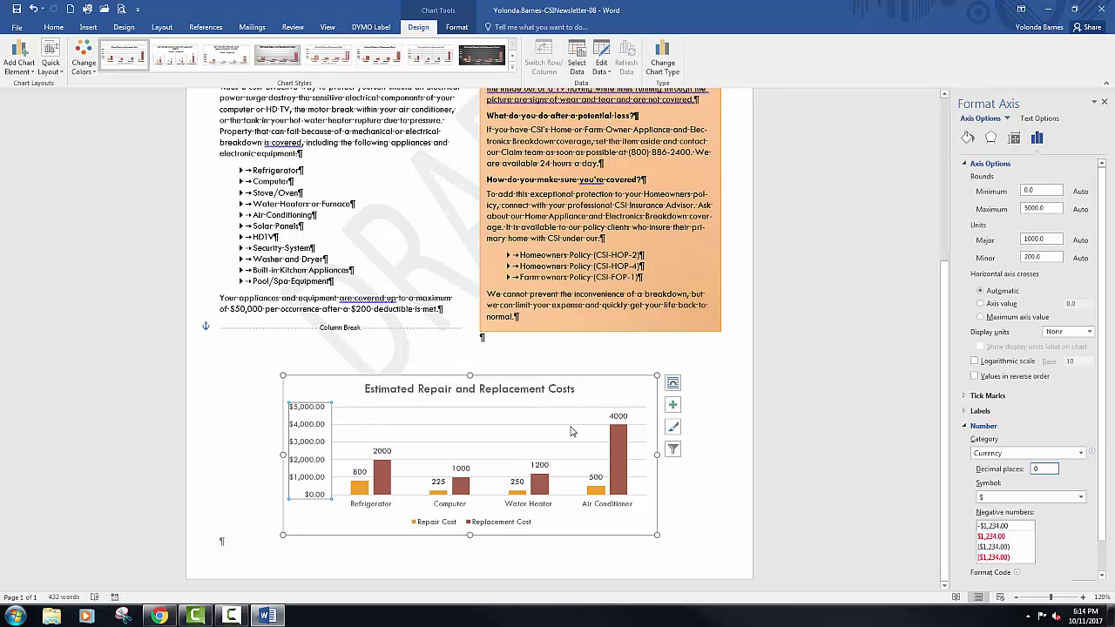
# Close the Format Axis pane and apply chart Style 14.
pyautogui.click(1104, 103)
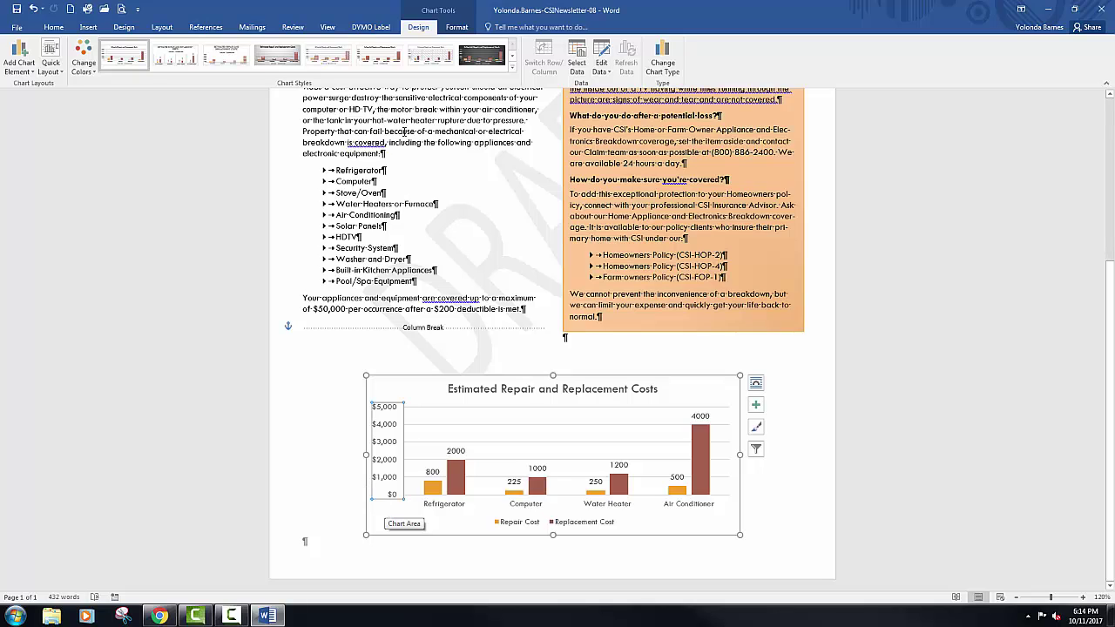
pyautogui.click(514, 69)
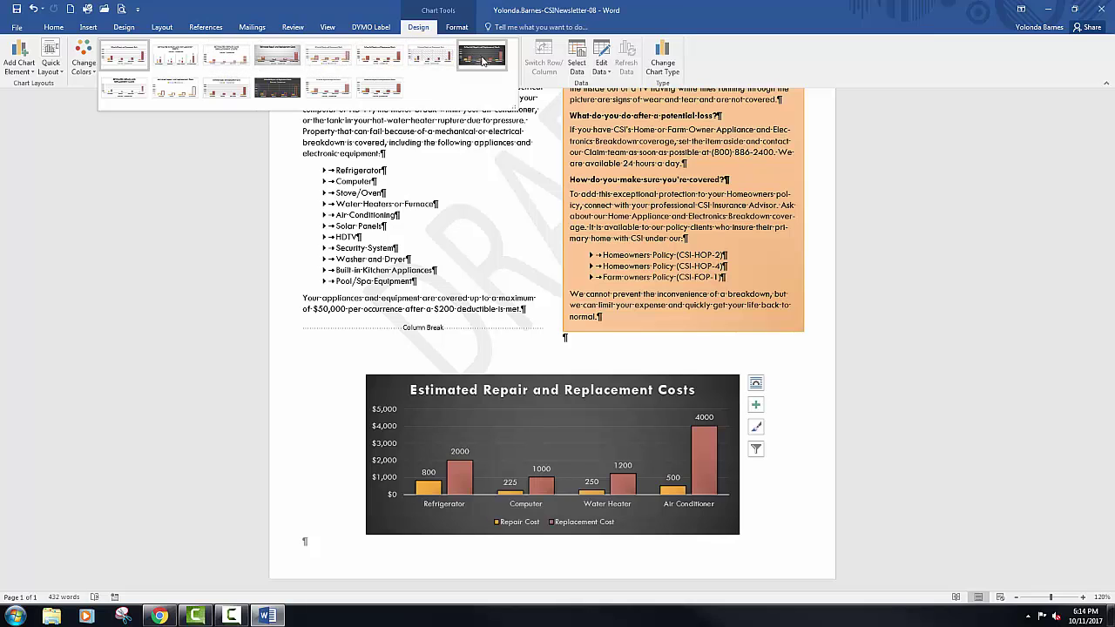
pyautogui.click(376, 93)
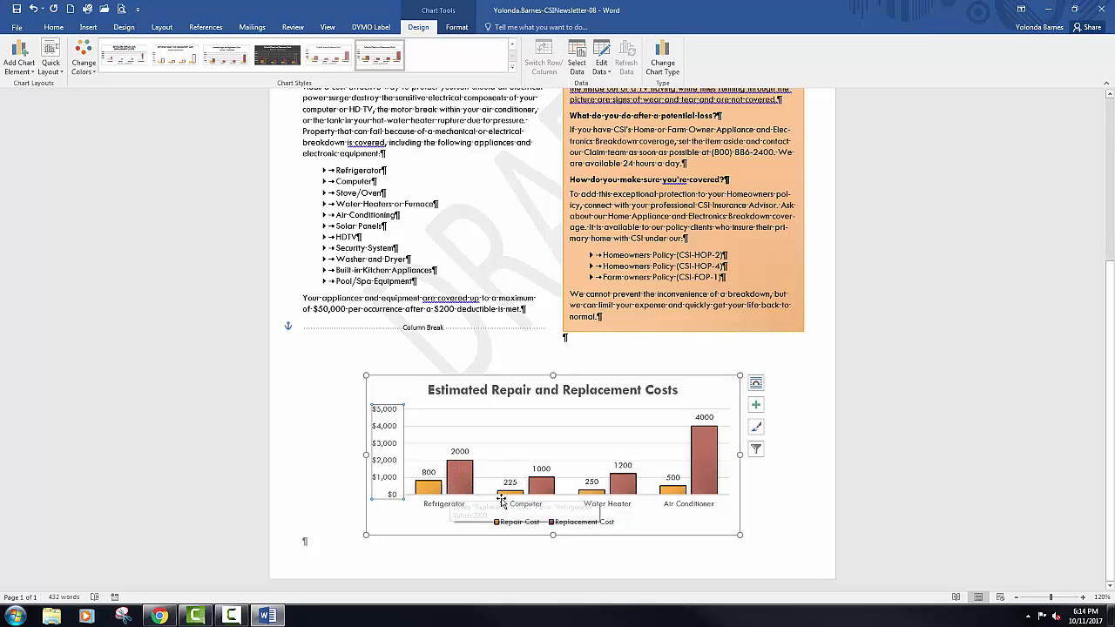
pyautogui.moveTo(539, 493)
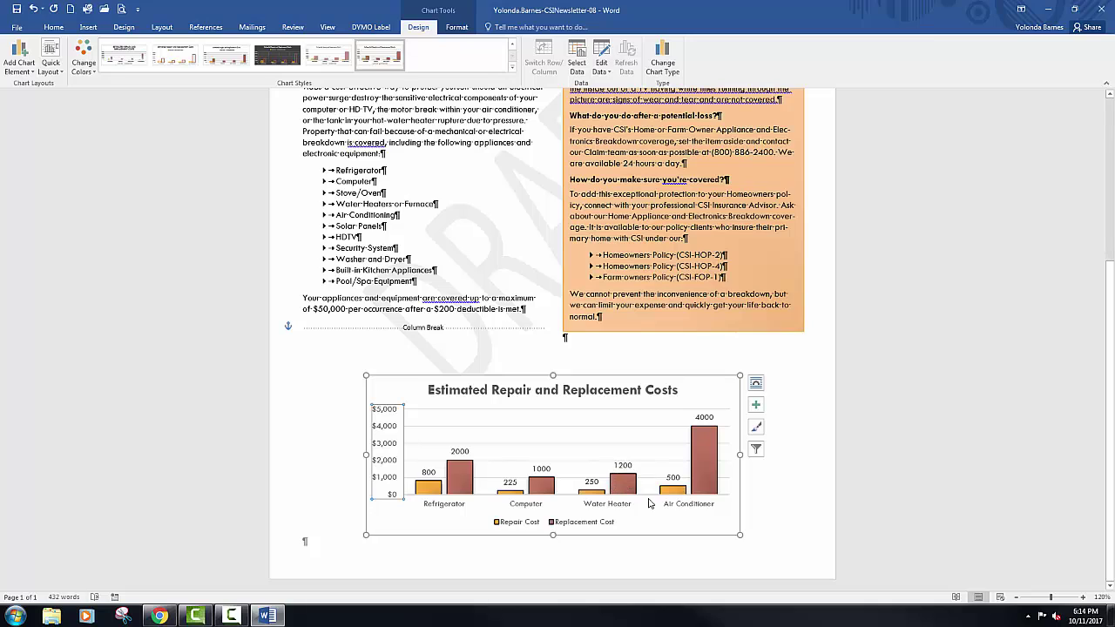
# Fill the chart's plot area with White, Background 1, Darker 5% light grey.
pyautogui.moveTo(704, 478)
pyautogui.click(459, 29)
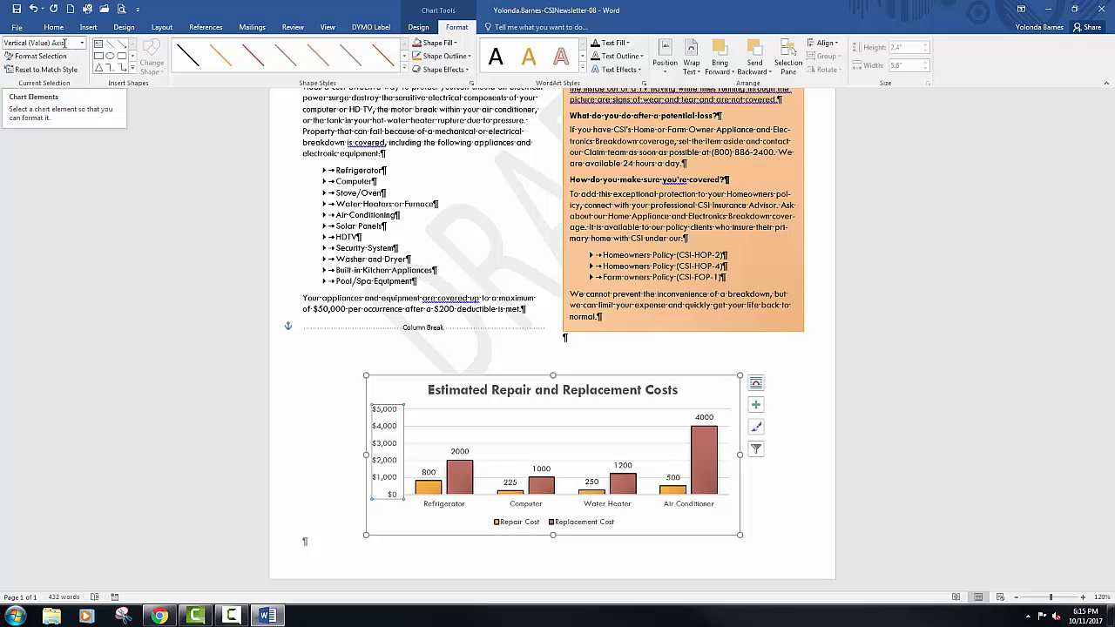
pyautogui.click(83, 42)
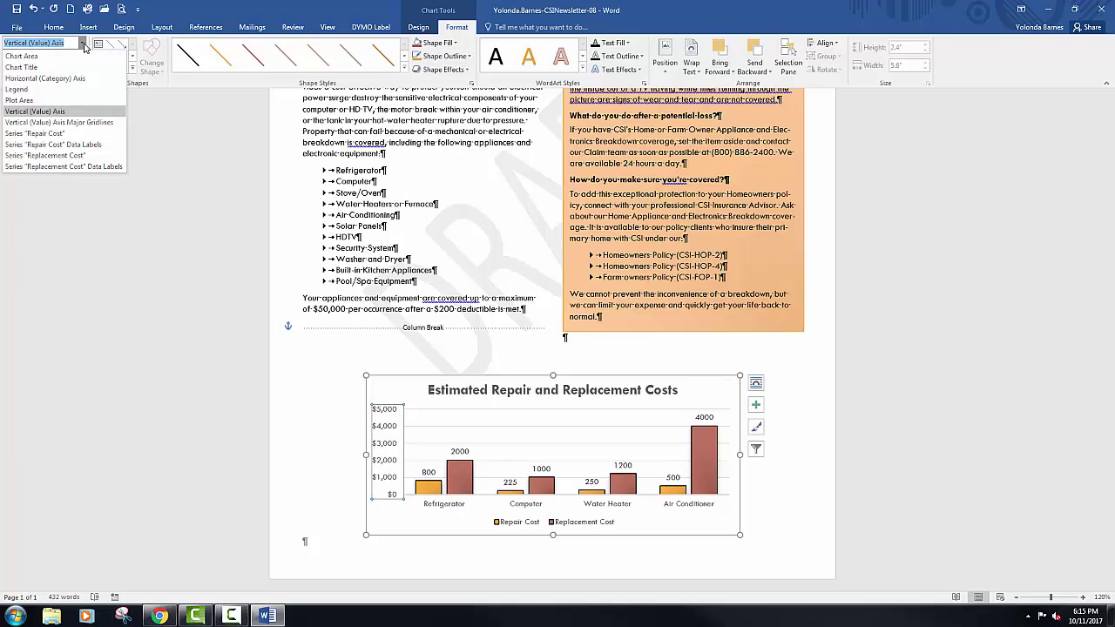
pyautogui.click(43, 102)
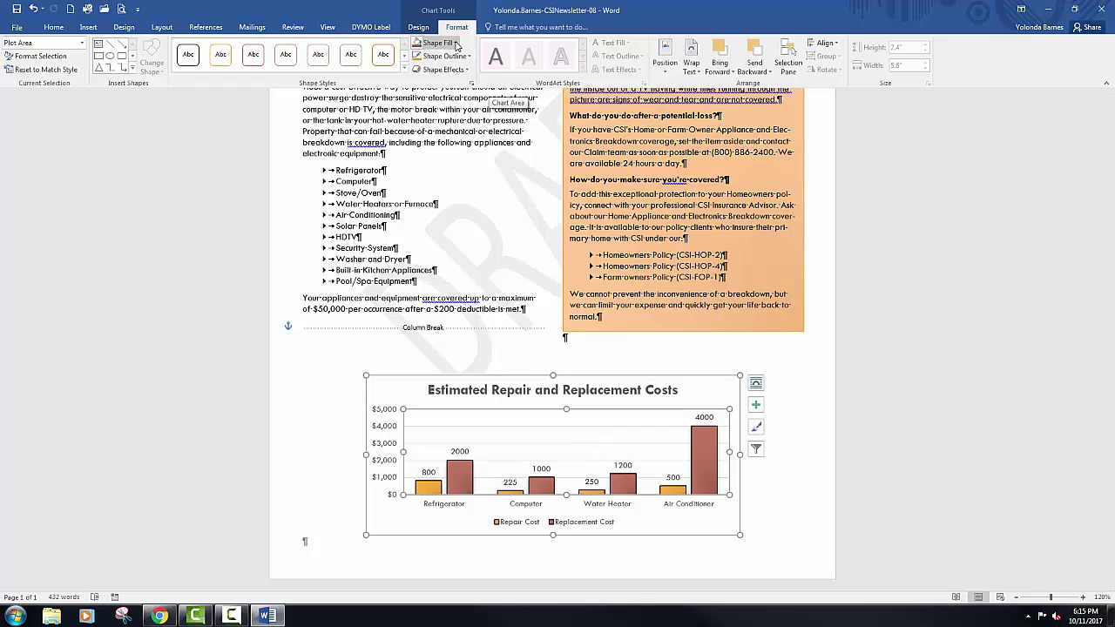
pyautogui.click(456, 45)
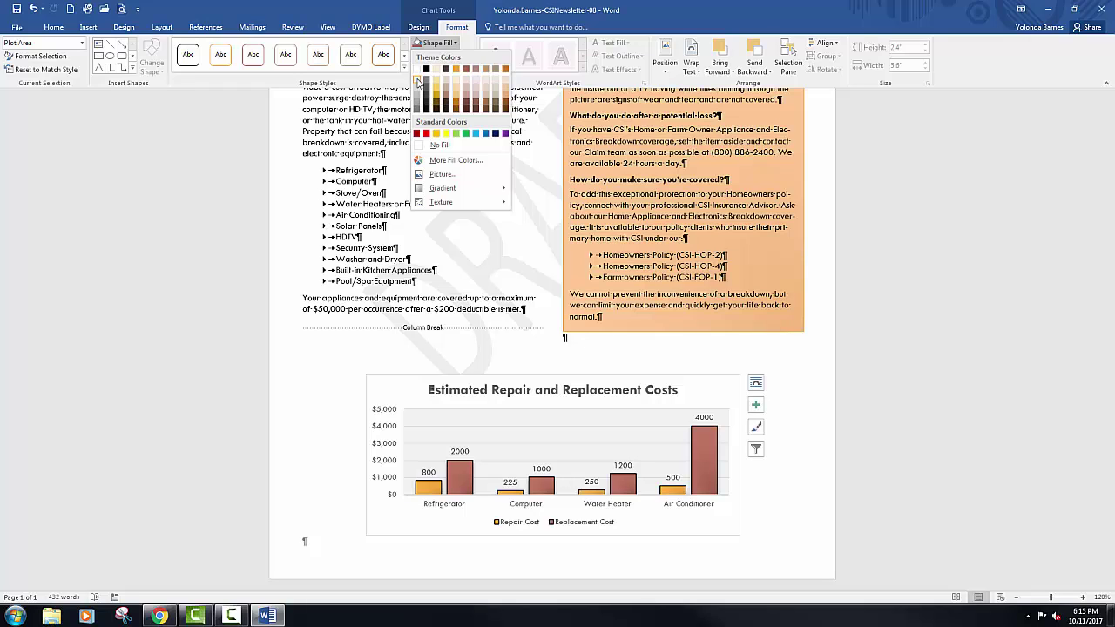
pyautogui.click(418, 82)
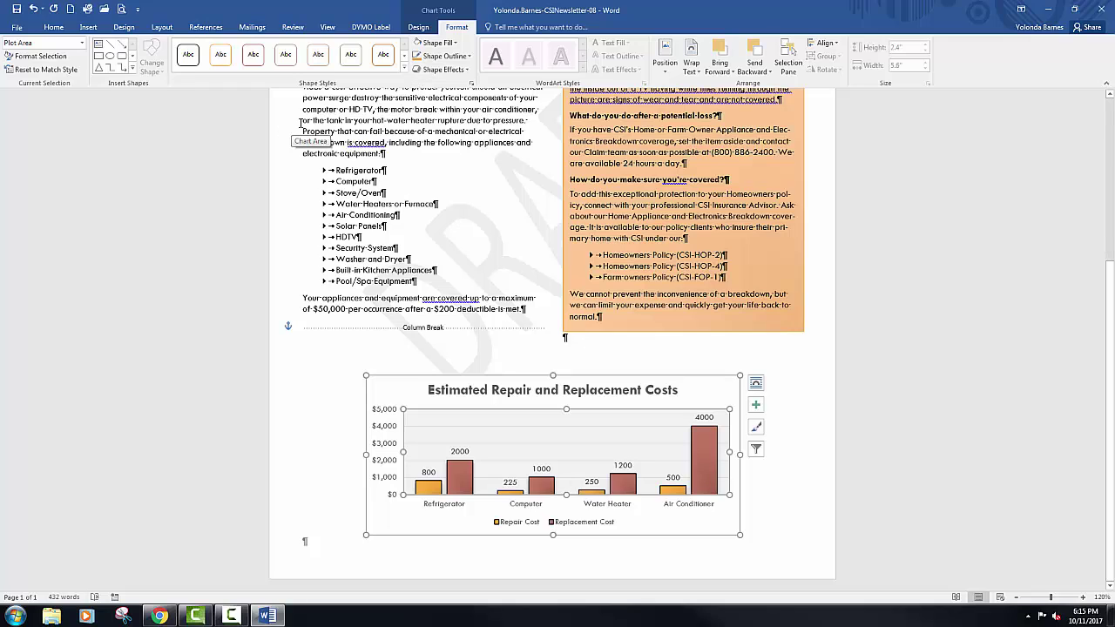
# Give the whole chart area an Orange, Accent 1 outline.
pyautogui.click(83, 45)
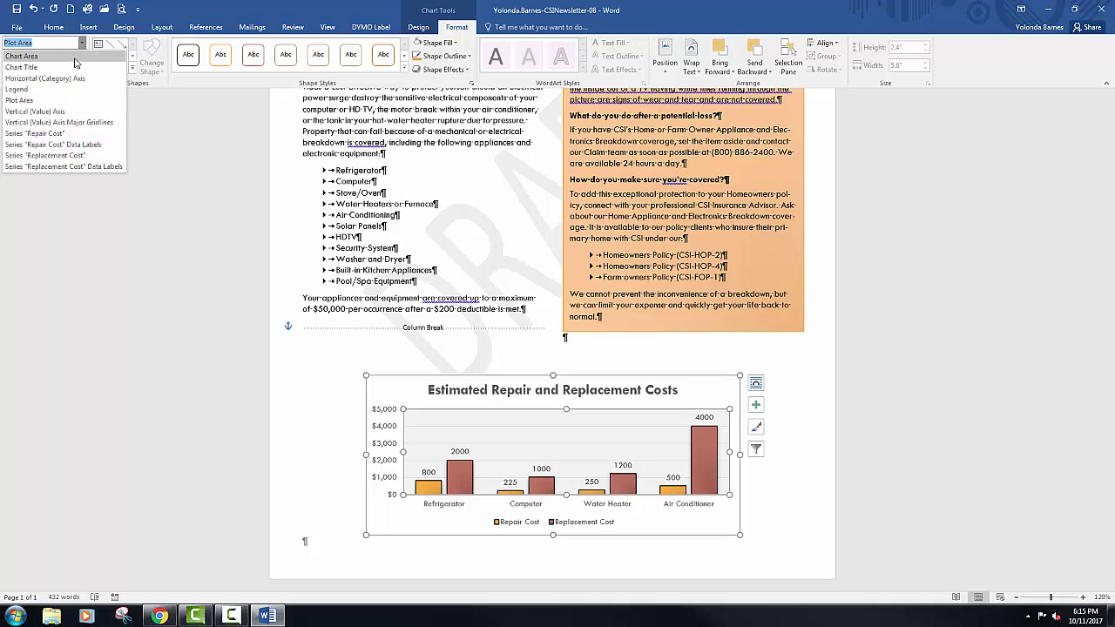
pyautogui.click(75, 57)
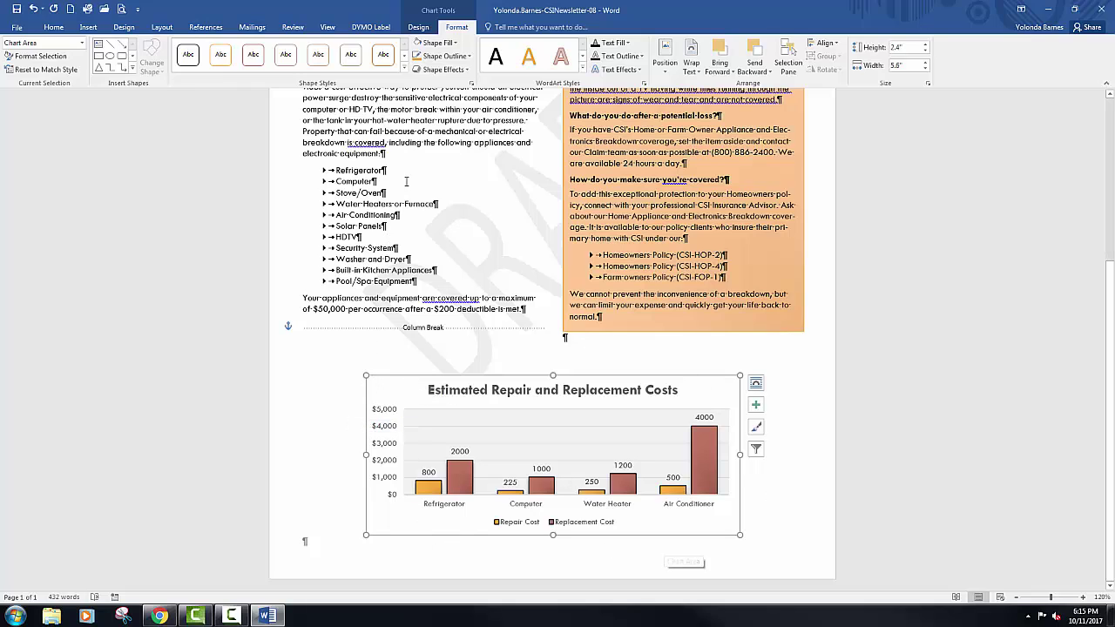
pyautogui.click(469, 57)
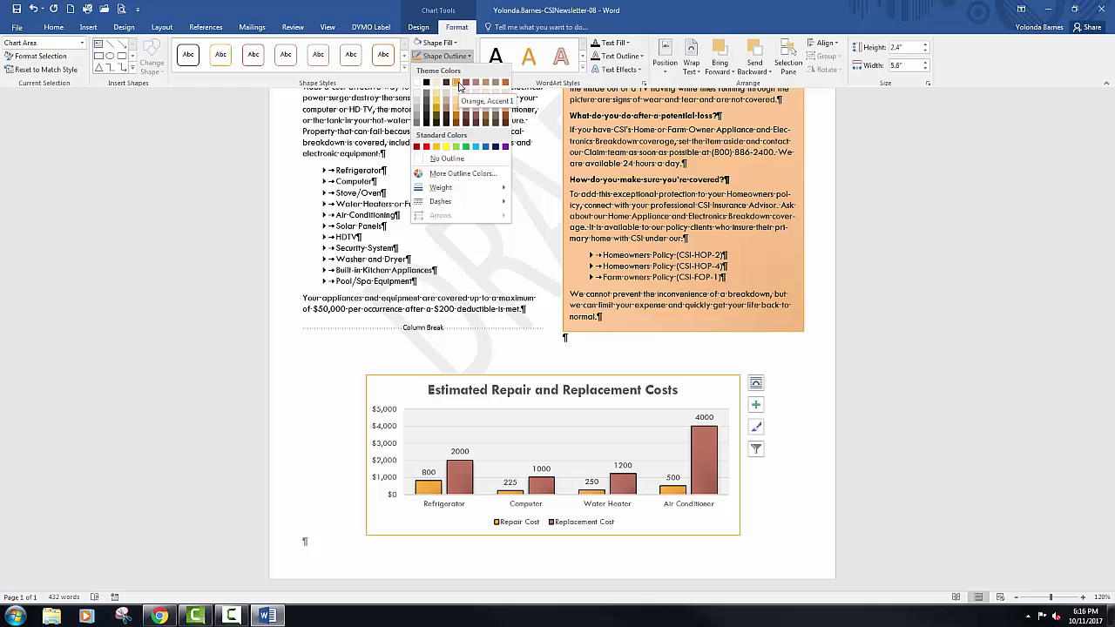
pyautogui.click(456, 83)
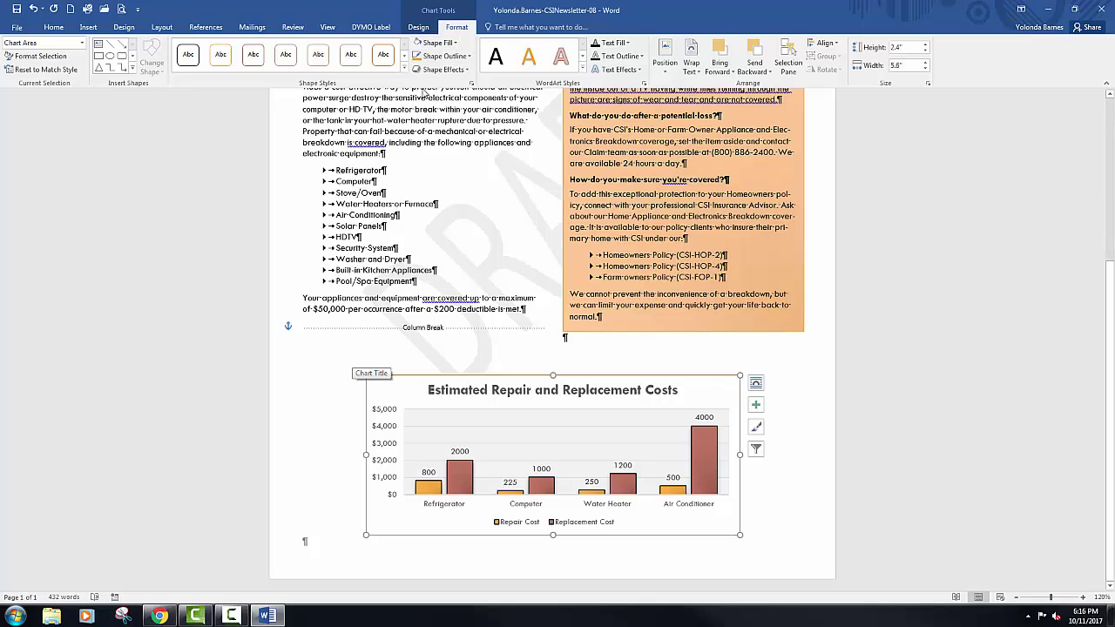
# Reselect the chart and set its outline weight to 2¼ pt.
pyautogui.click(318, 418)
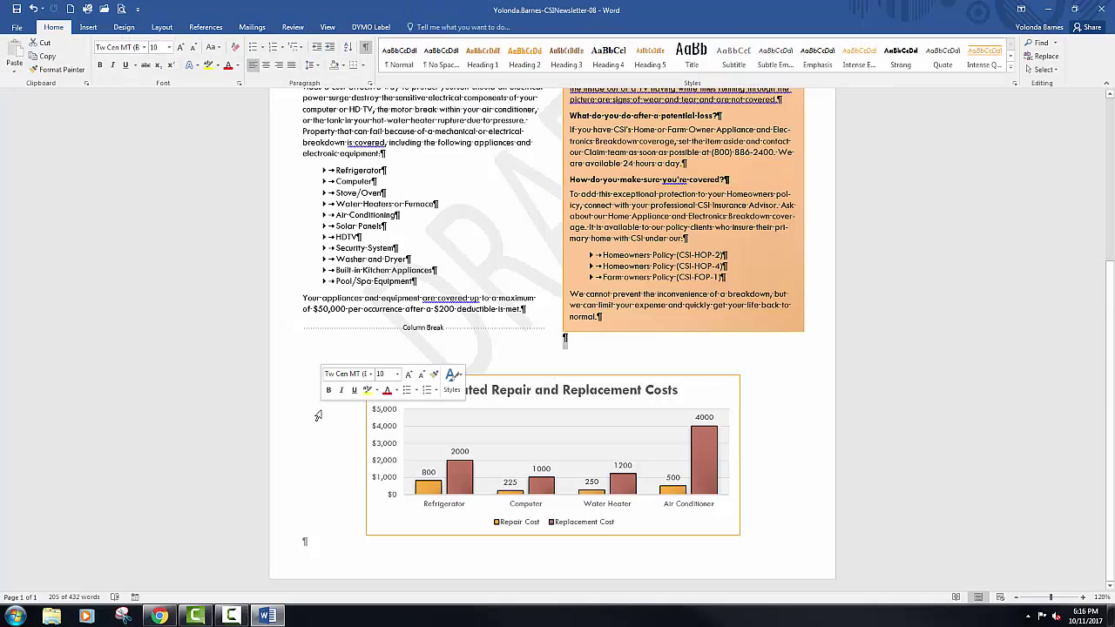
pyautogui.click(616, 375)
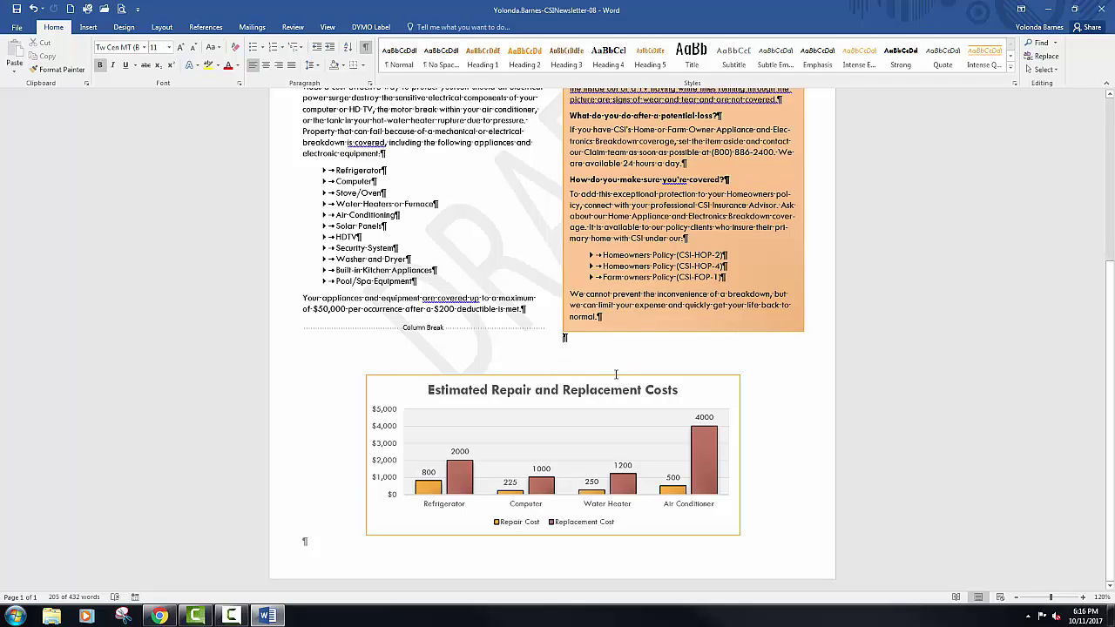
pyautogui.click(556, 376)
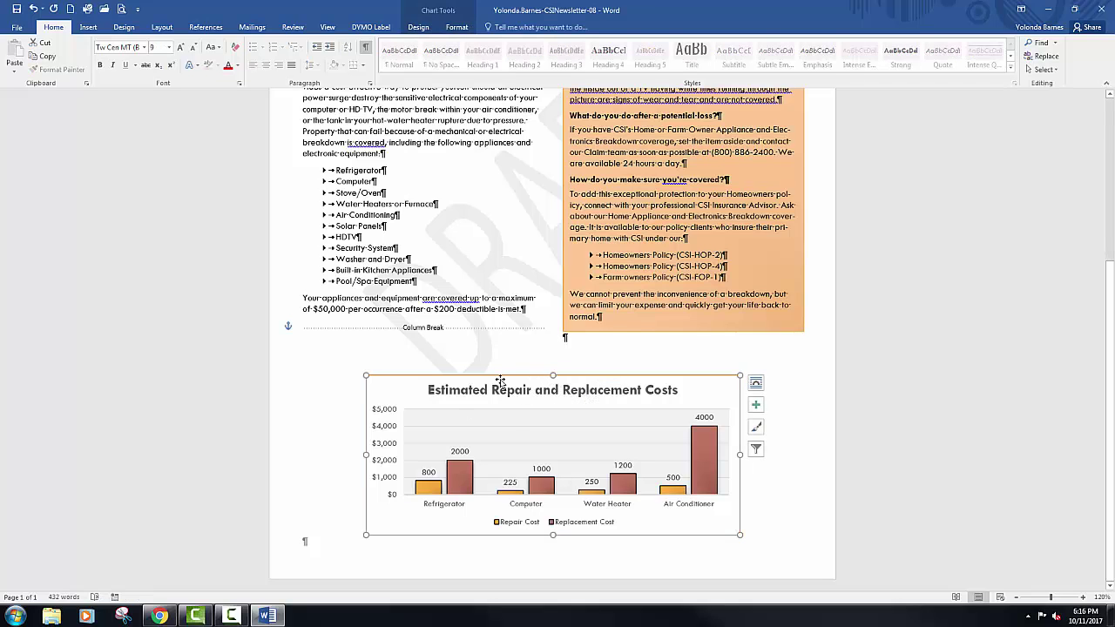
pyautogui.click(419, 27)
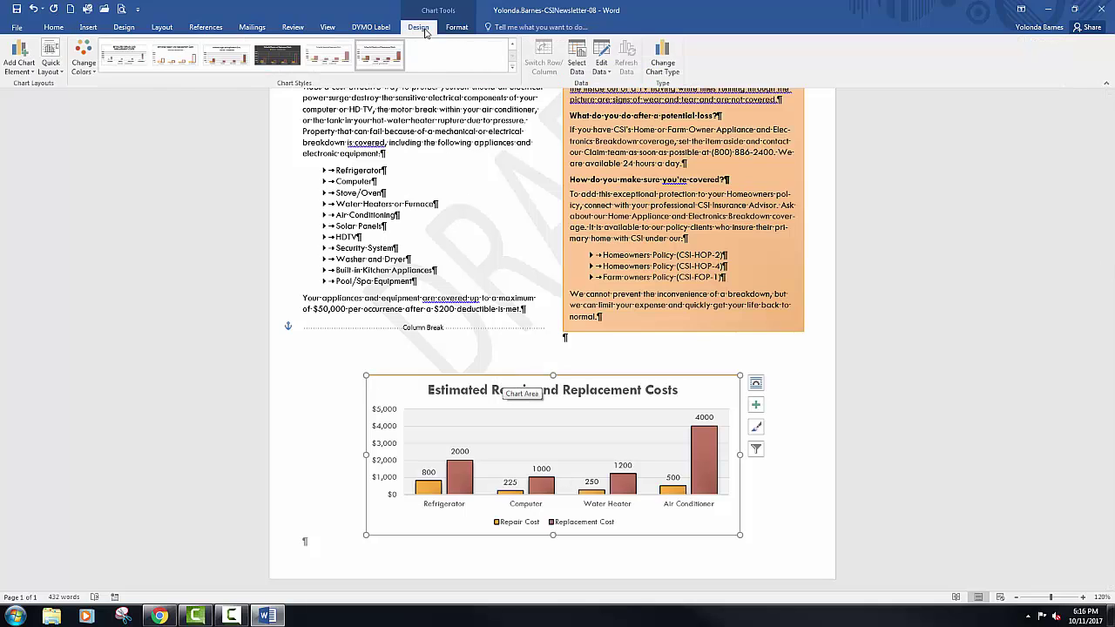
pyautogui.click(457, 27)
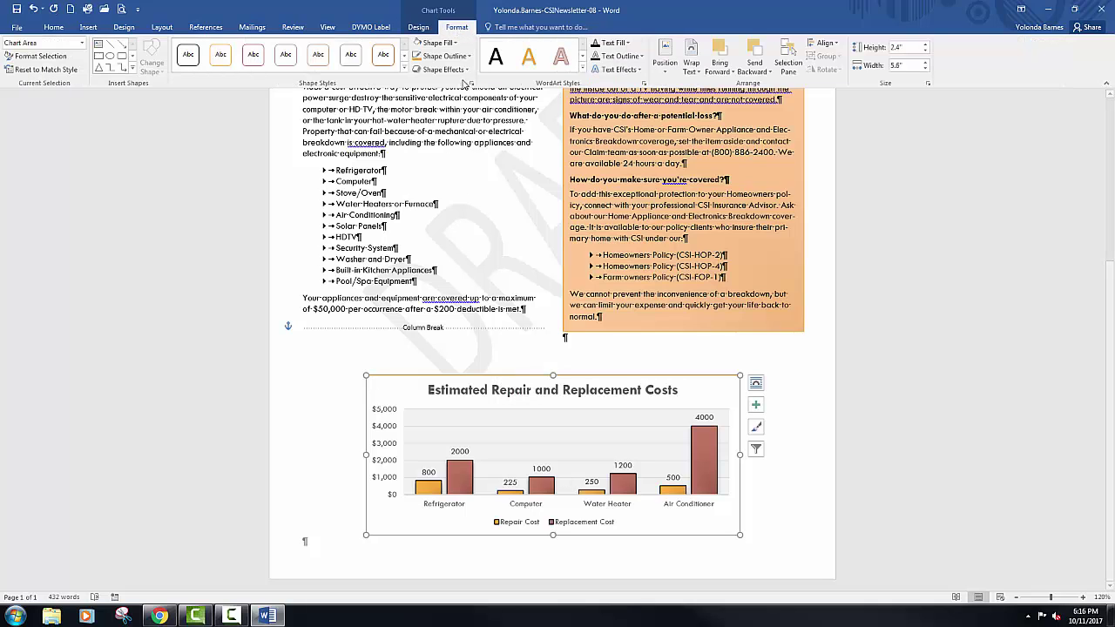
pyautogui.click(470, 56)
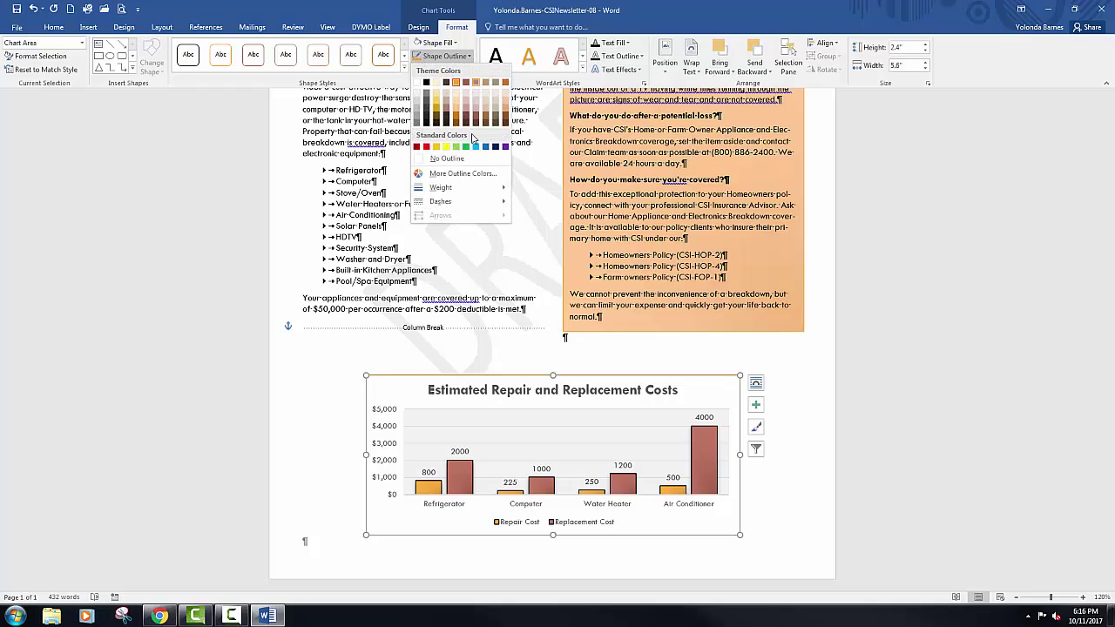
pyautogui.moveTo(475, 188)
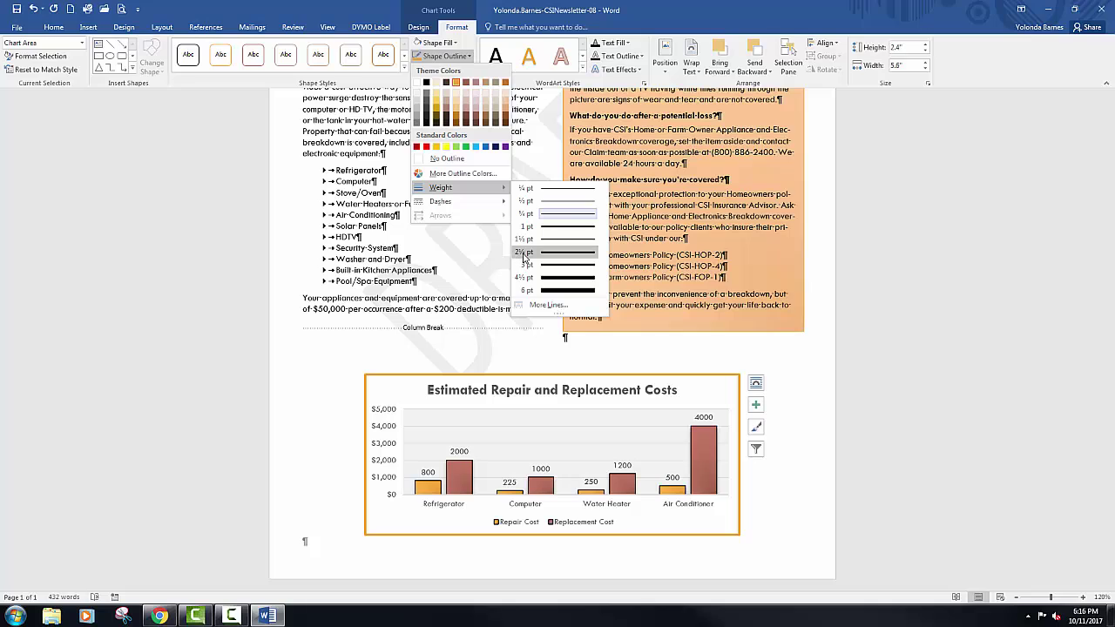
pyautogui.click(550, 255)
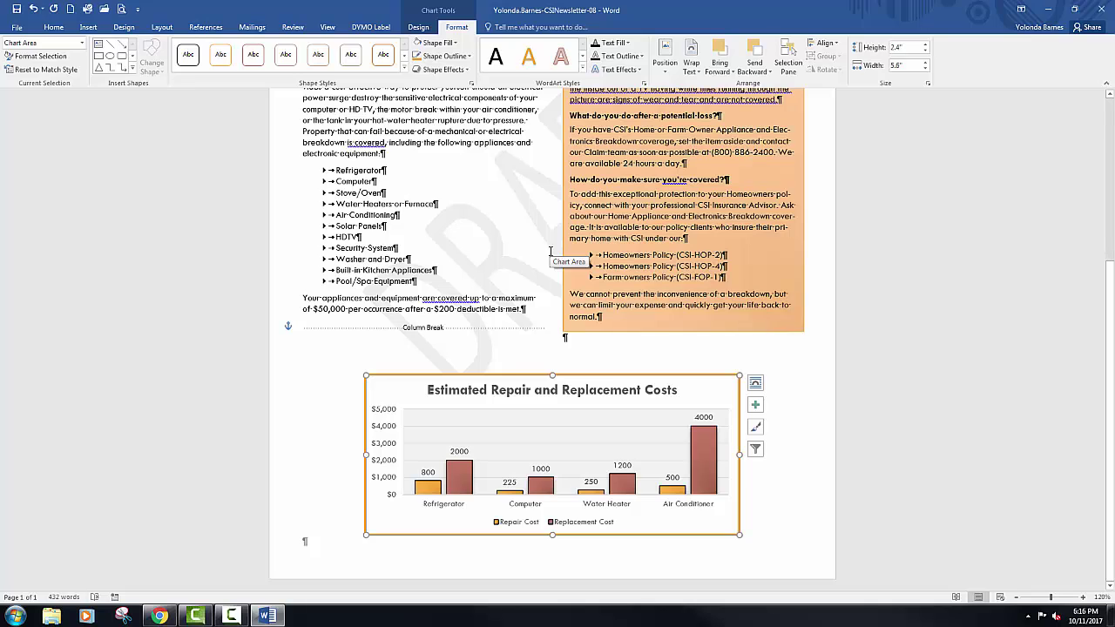
# Apply an Offset Center outer shadow to the repair-costs chart, then deselect it.
pyautogui.click(466, 70)
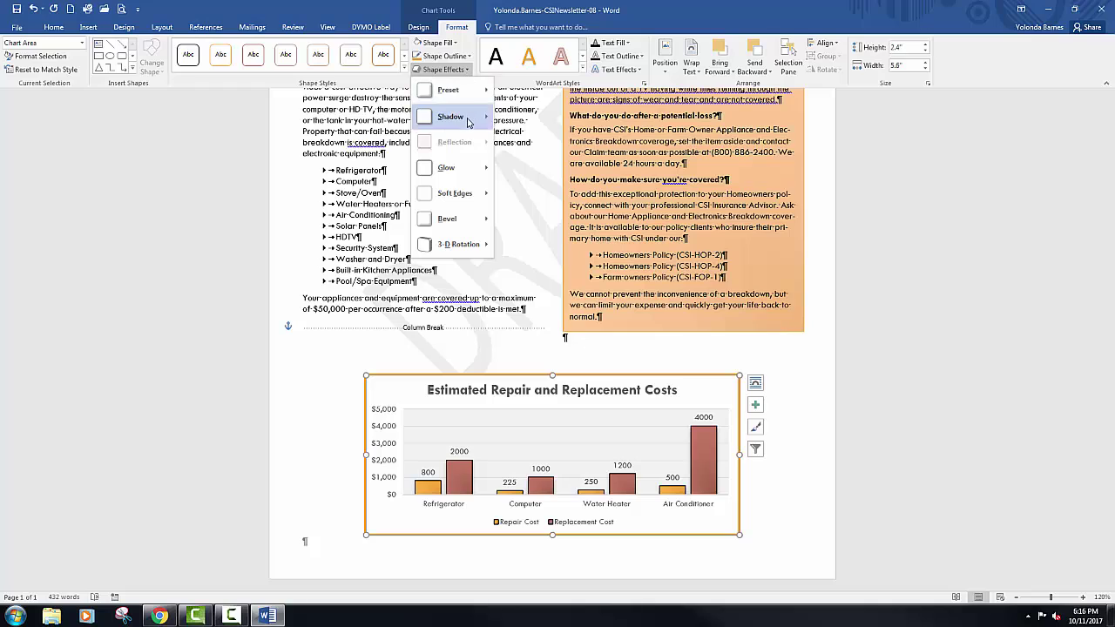
pyautogui.moveTo(467, 122)
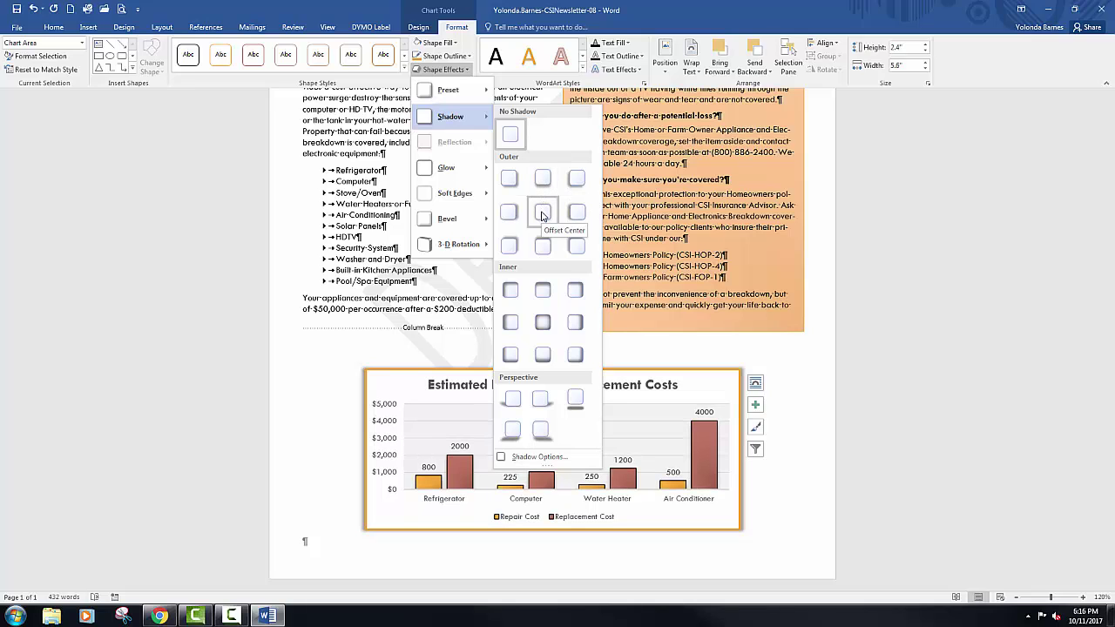
pyautogui.click(542, 214)
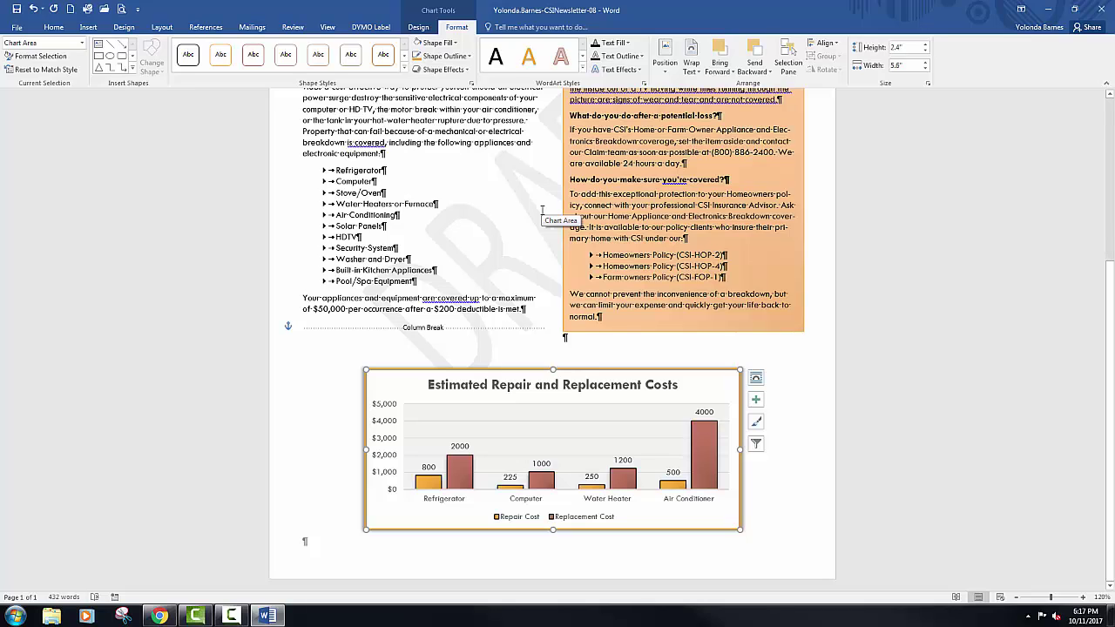
pyautogui.click(316, 452)
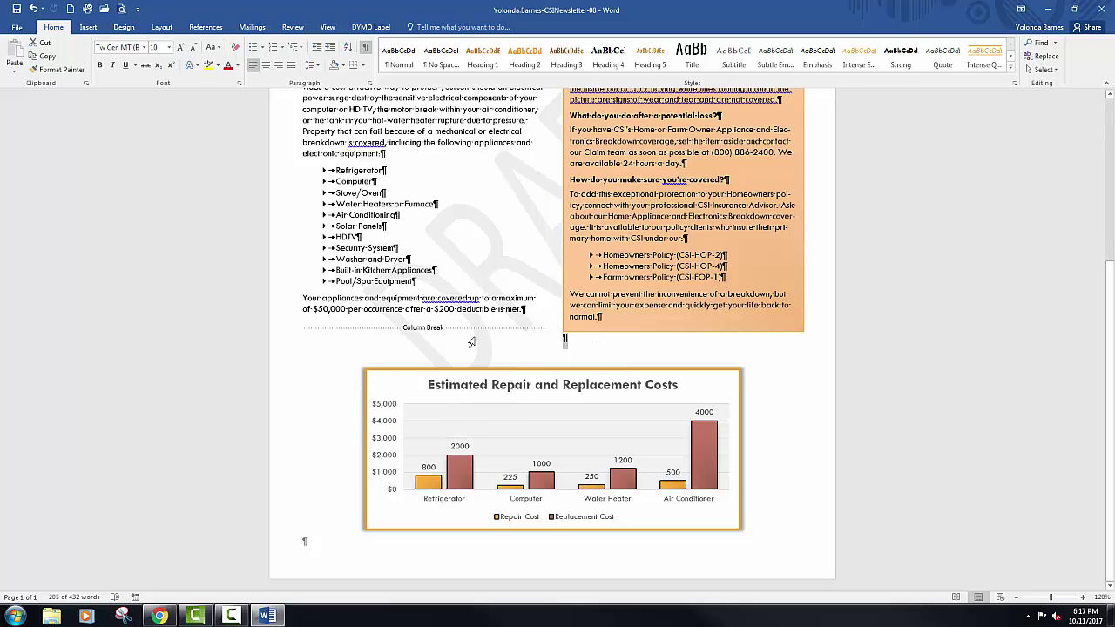
# Turn off formatting marks, then save and close the newsletter document.
pyautogui.scroll(6, 444, 291)
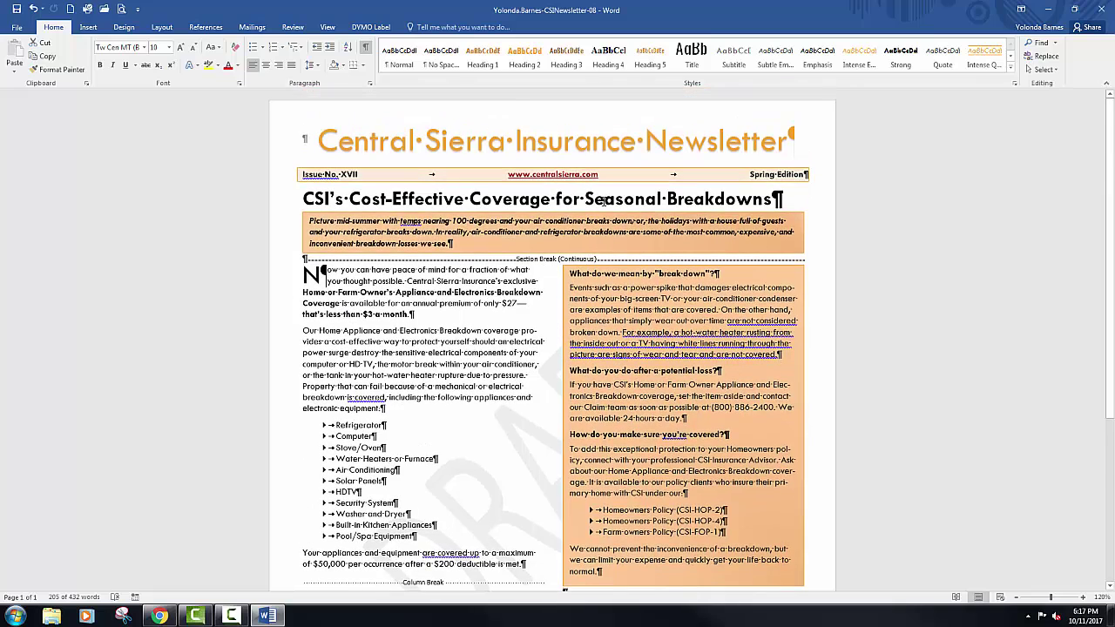
pyautogui.click(366, 50)
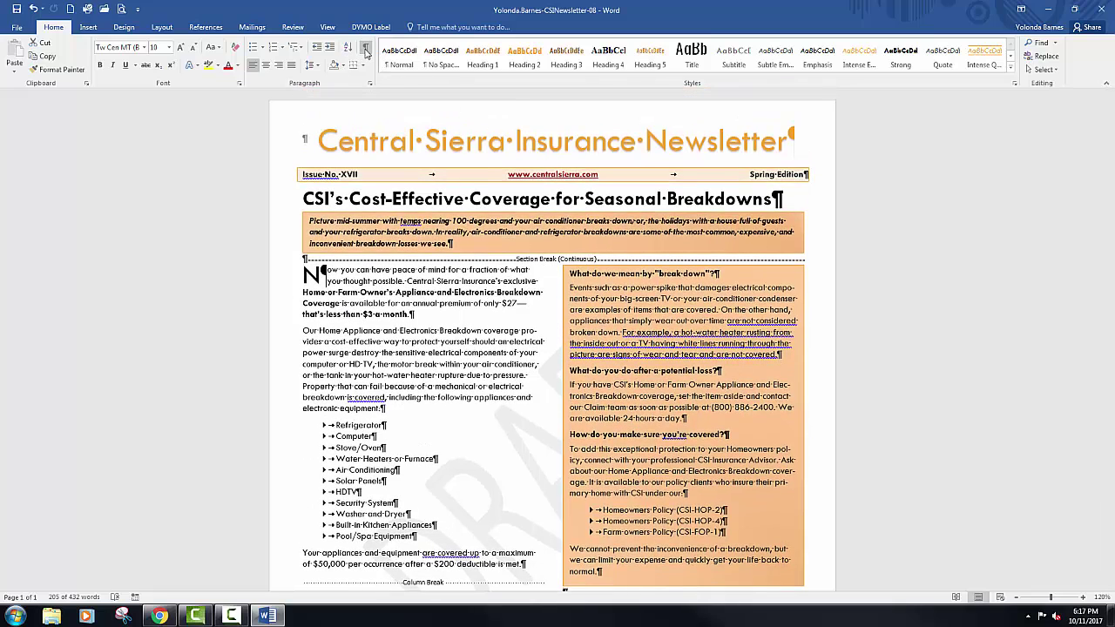
pyautogui.click(1101, 8)
pyautogui.click(508, 331)
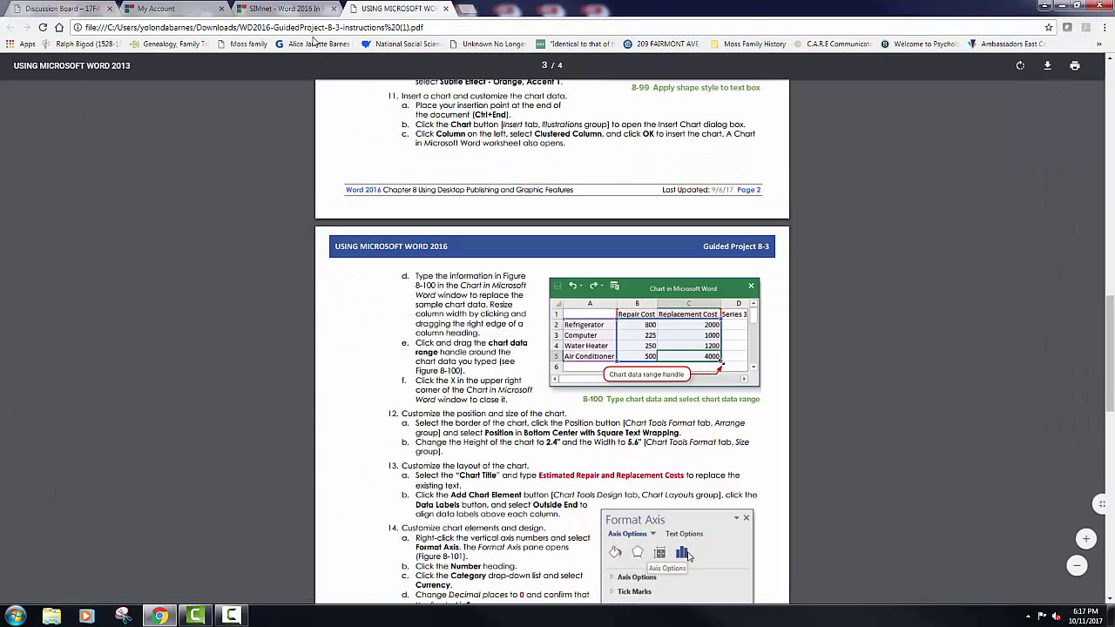
# Upload CSINewsletter-08 from the ADMS 140 Chapter 8 folder to SIMnet and submit it.
pyautogui.click(291, 9)
pyautogui.click(627, 277)
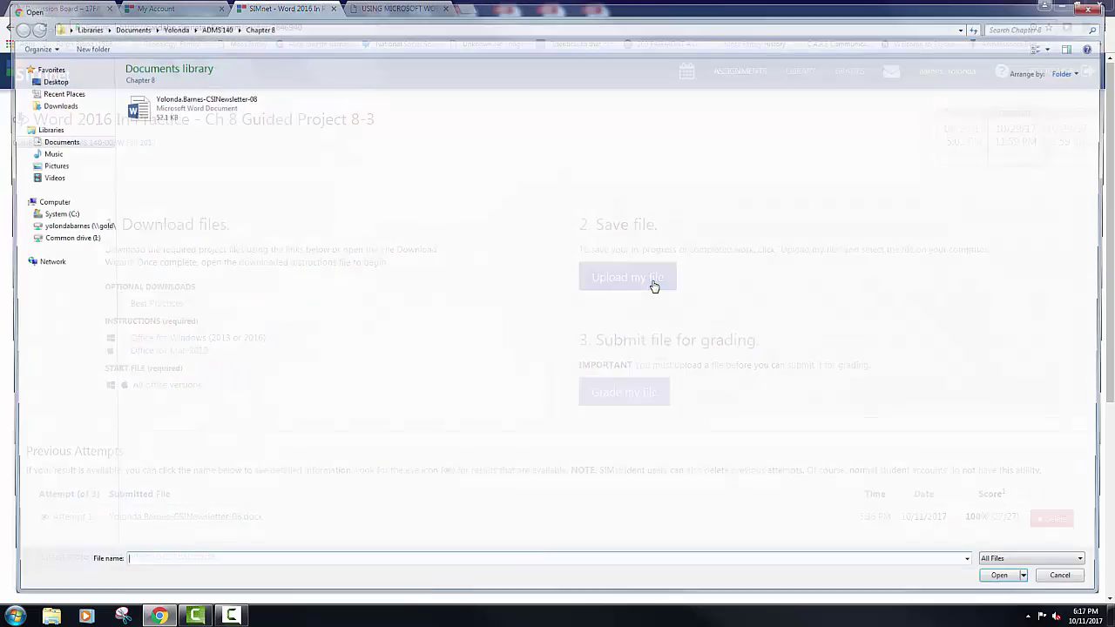
pyautogui.click(54, 141)
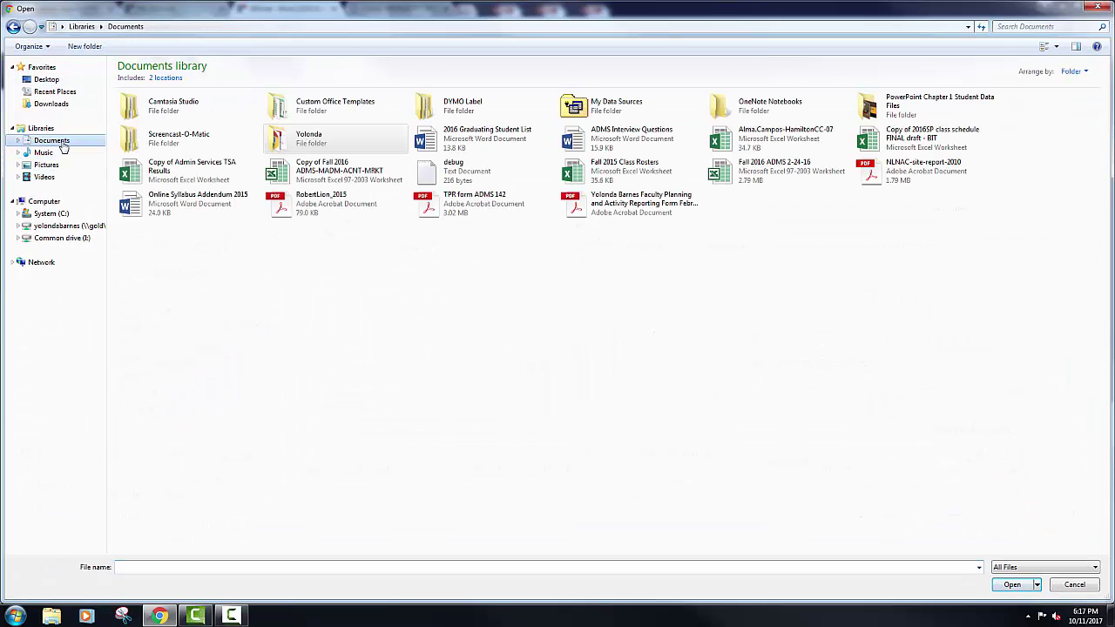
pyautogui.doubleClick(342, 143)
pyautogui.doubleClick(207, 109)
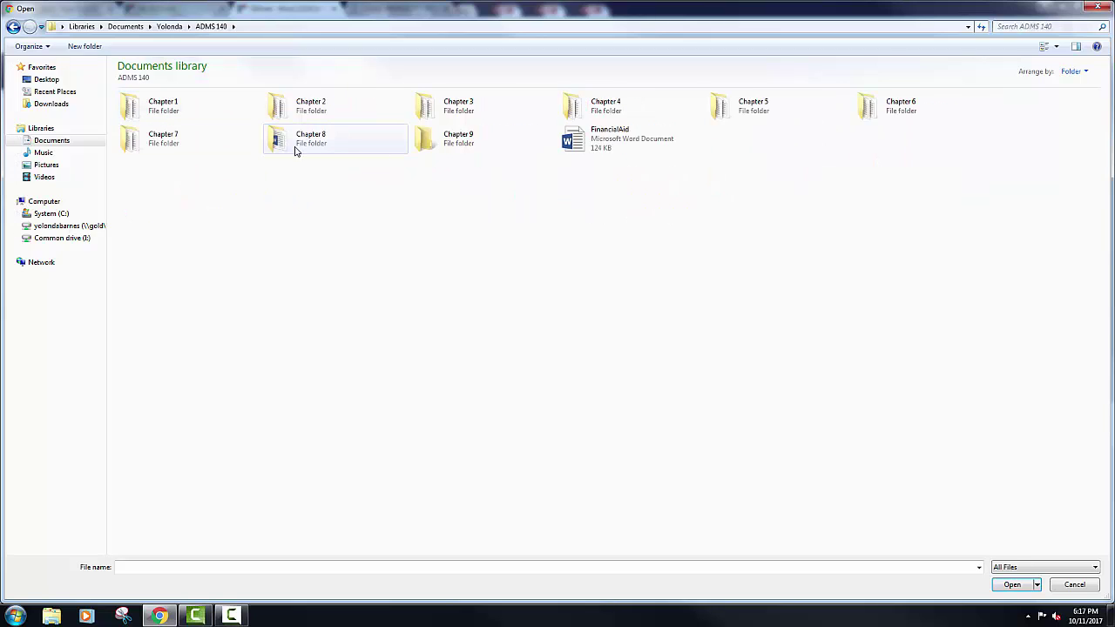
pyautogui.doubleClick(444, 146)
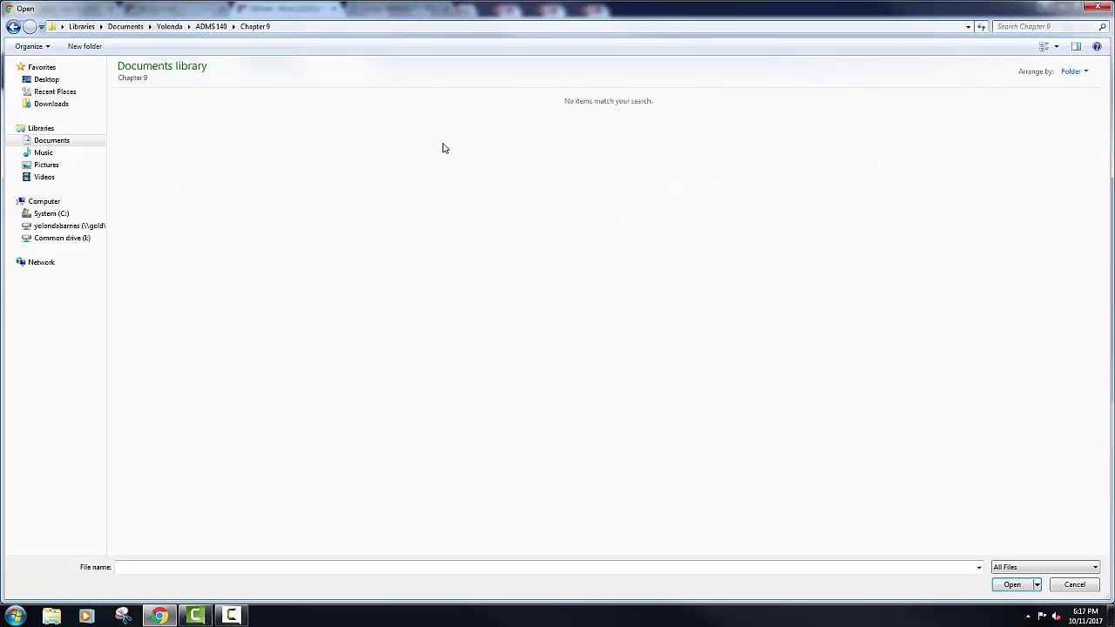
pyautogui.click(13, 26)
pyautogui.doubleClick(274, 148)
pyautogui.click(204, 110)
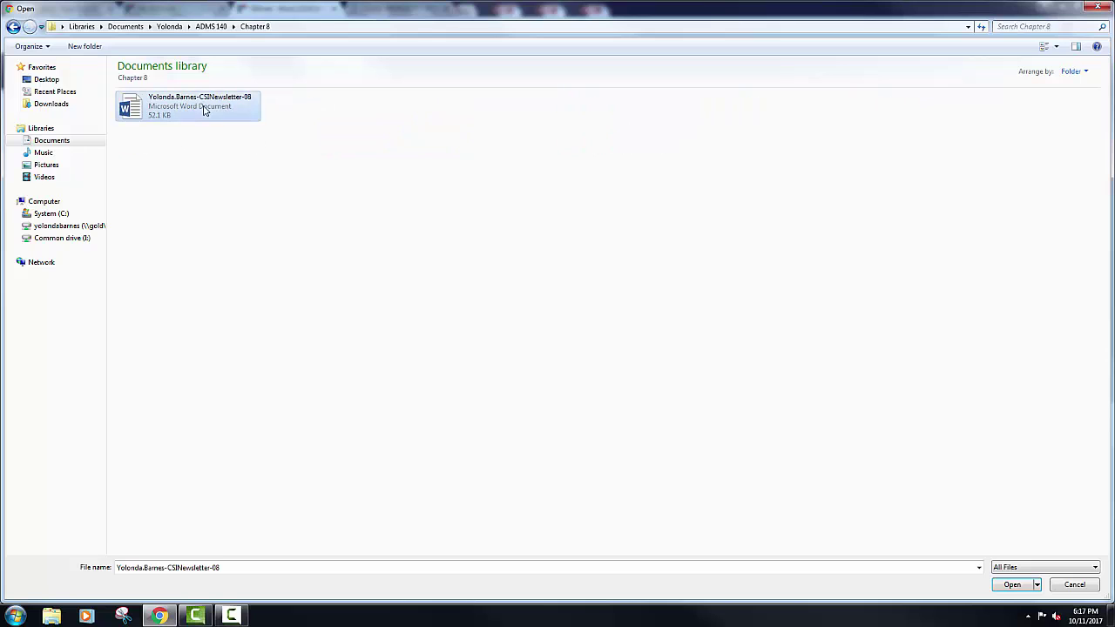
pyautogui.click(1010, 586)
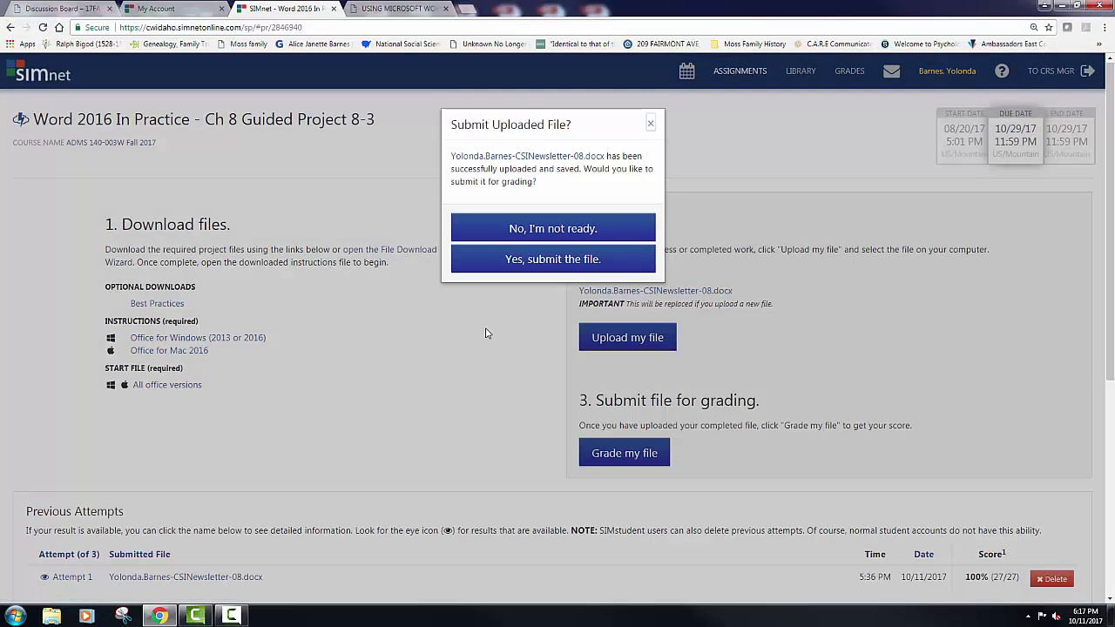
pyautogui.click(517, 260)
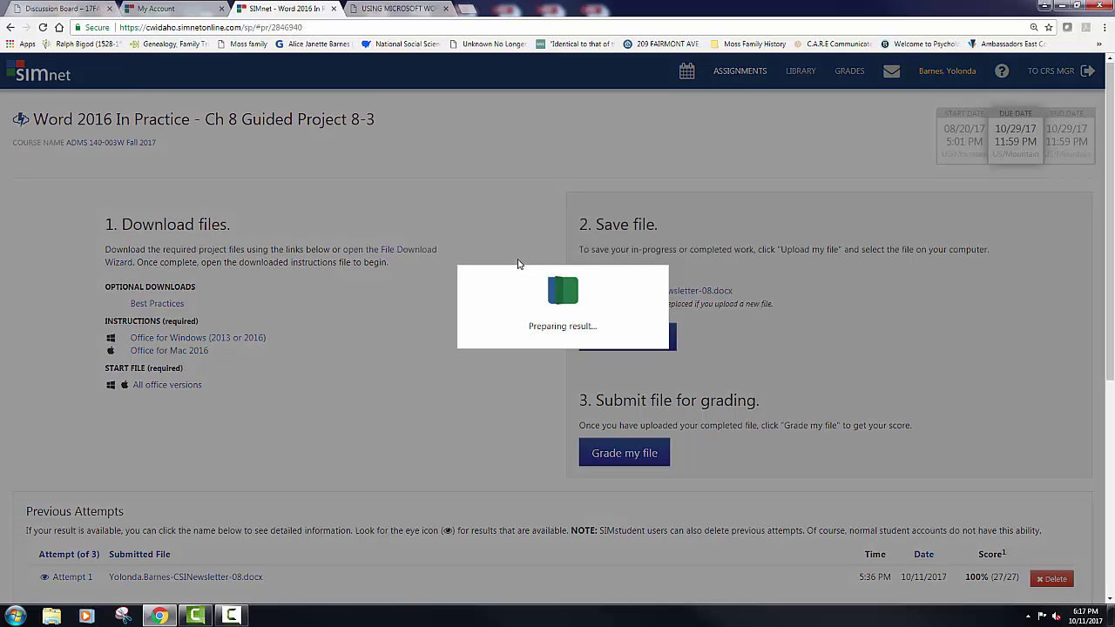